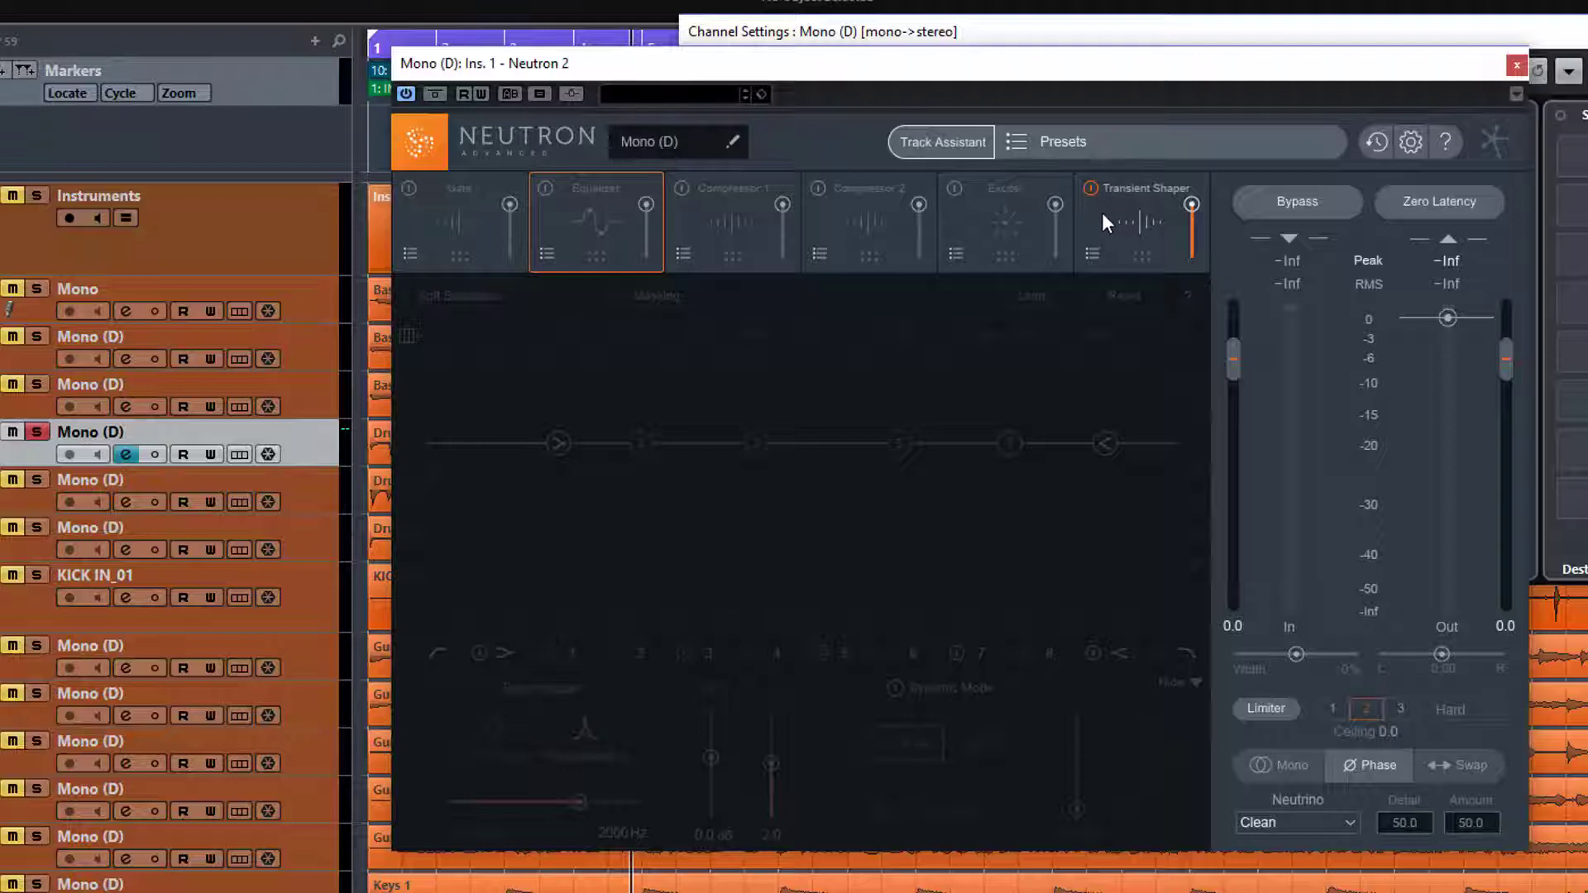
# Step: Open the Transient Shaper module and move it between the Equalizer and Compressor 1 in the signal chain
pyautogui.click(1103, 212)
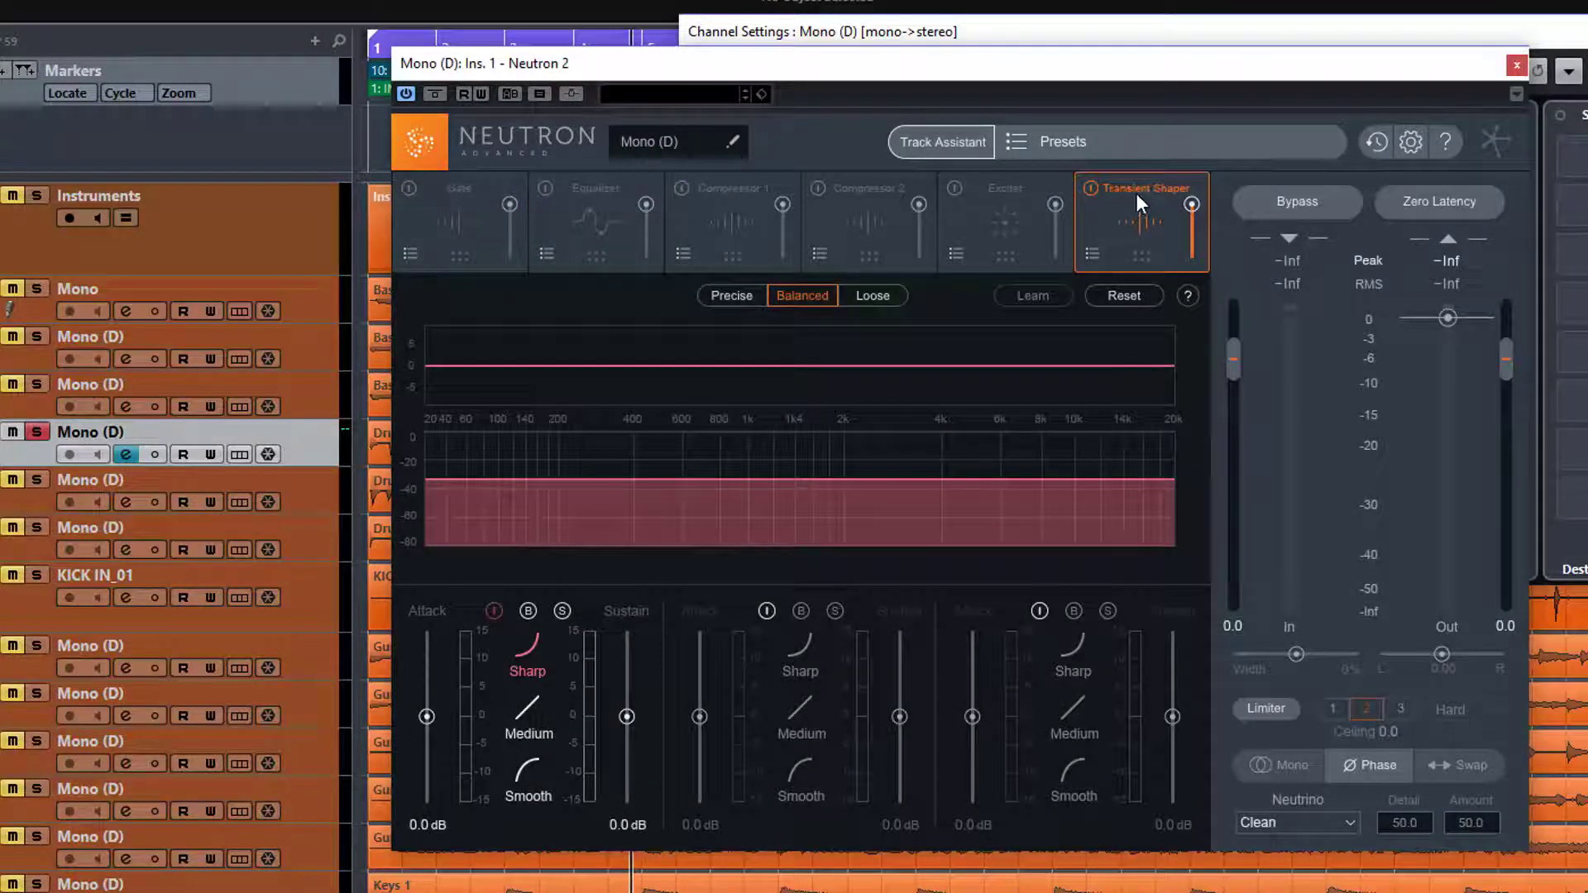
pyautogui.moveTo(1123, 198); pyautogui.dragTo(726, 240)
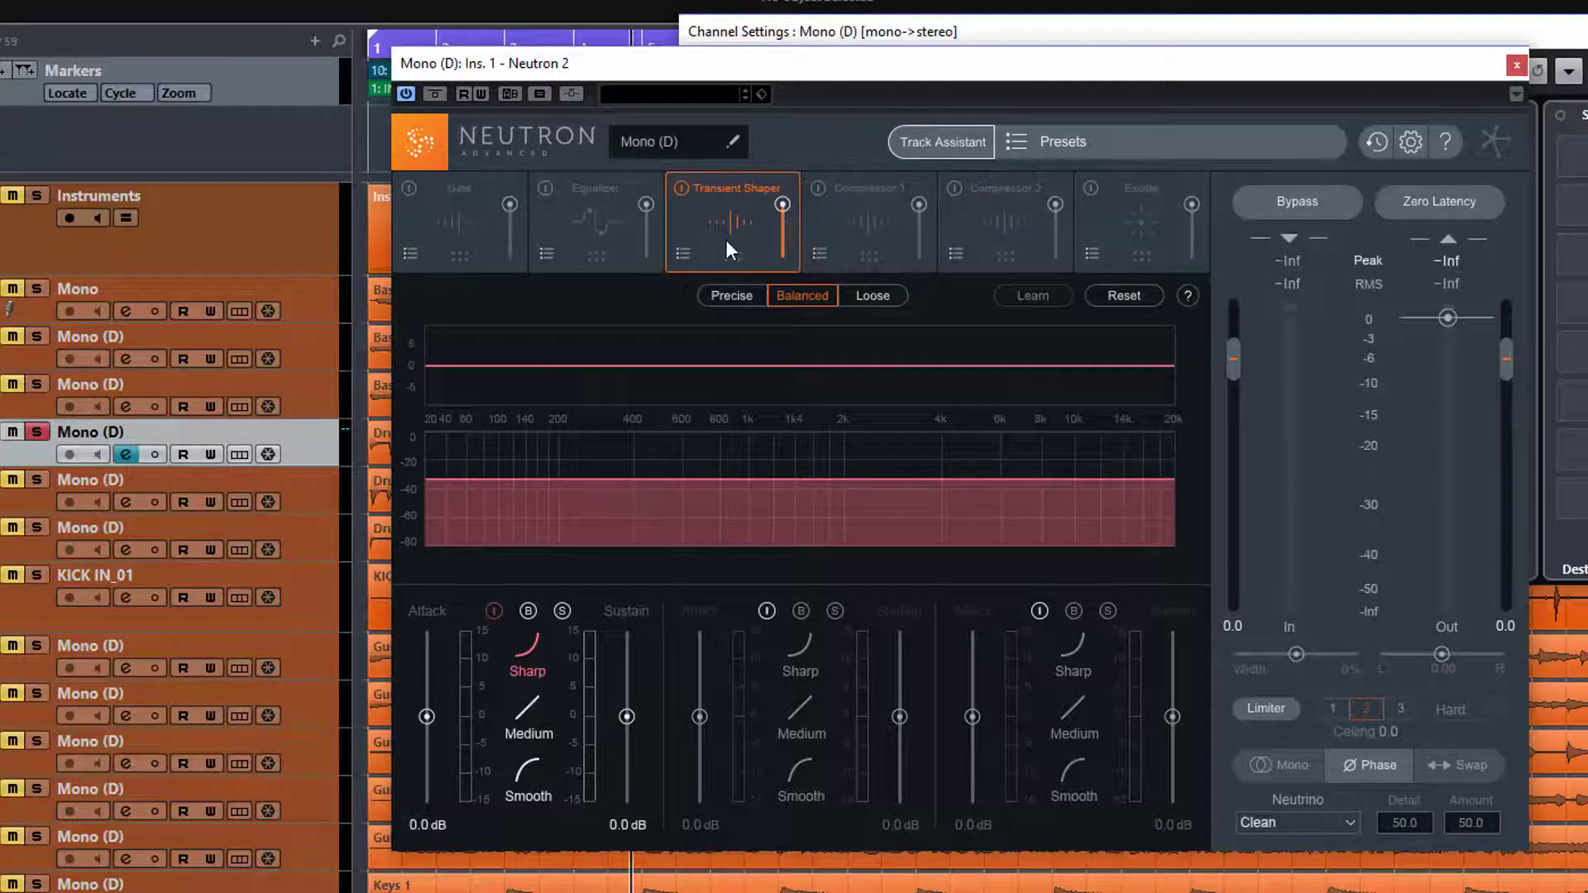
# Step: Switch the Transient Shaper off and back on, and view its list of module presets without loading one
pyautogui.click(681, 188)
pyautogui.click(681, 189)
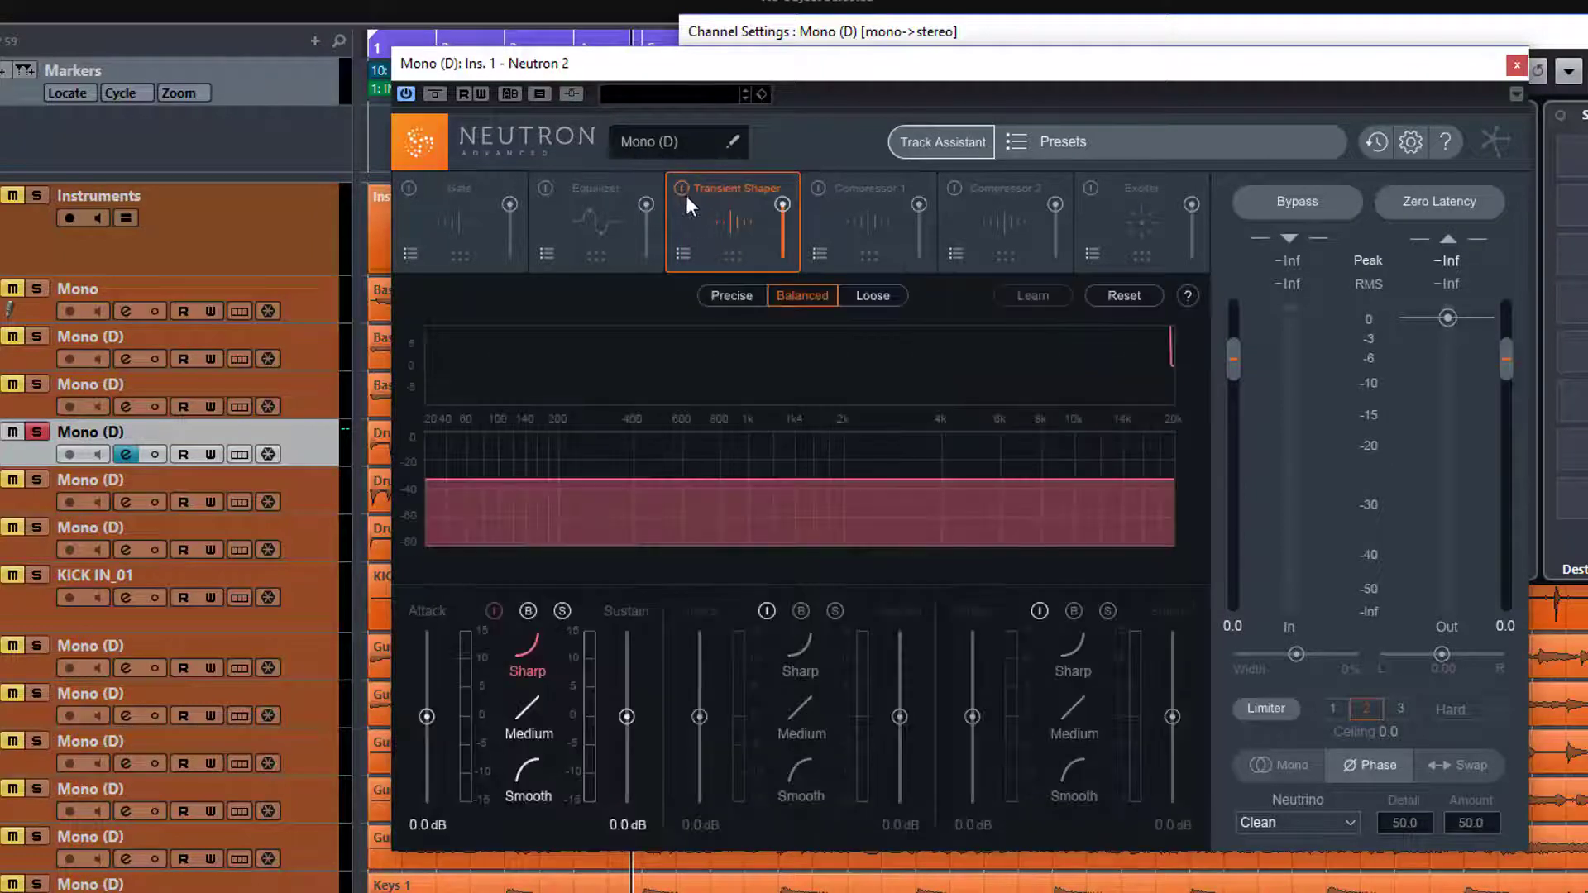
pyautogui.click(682, 255)
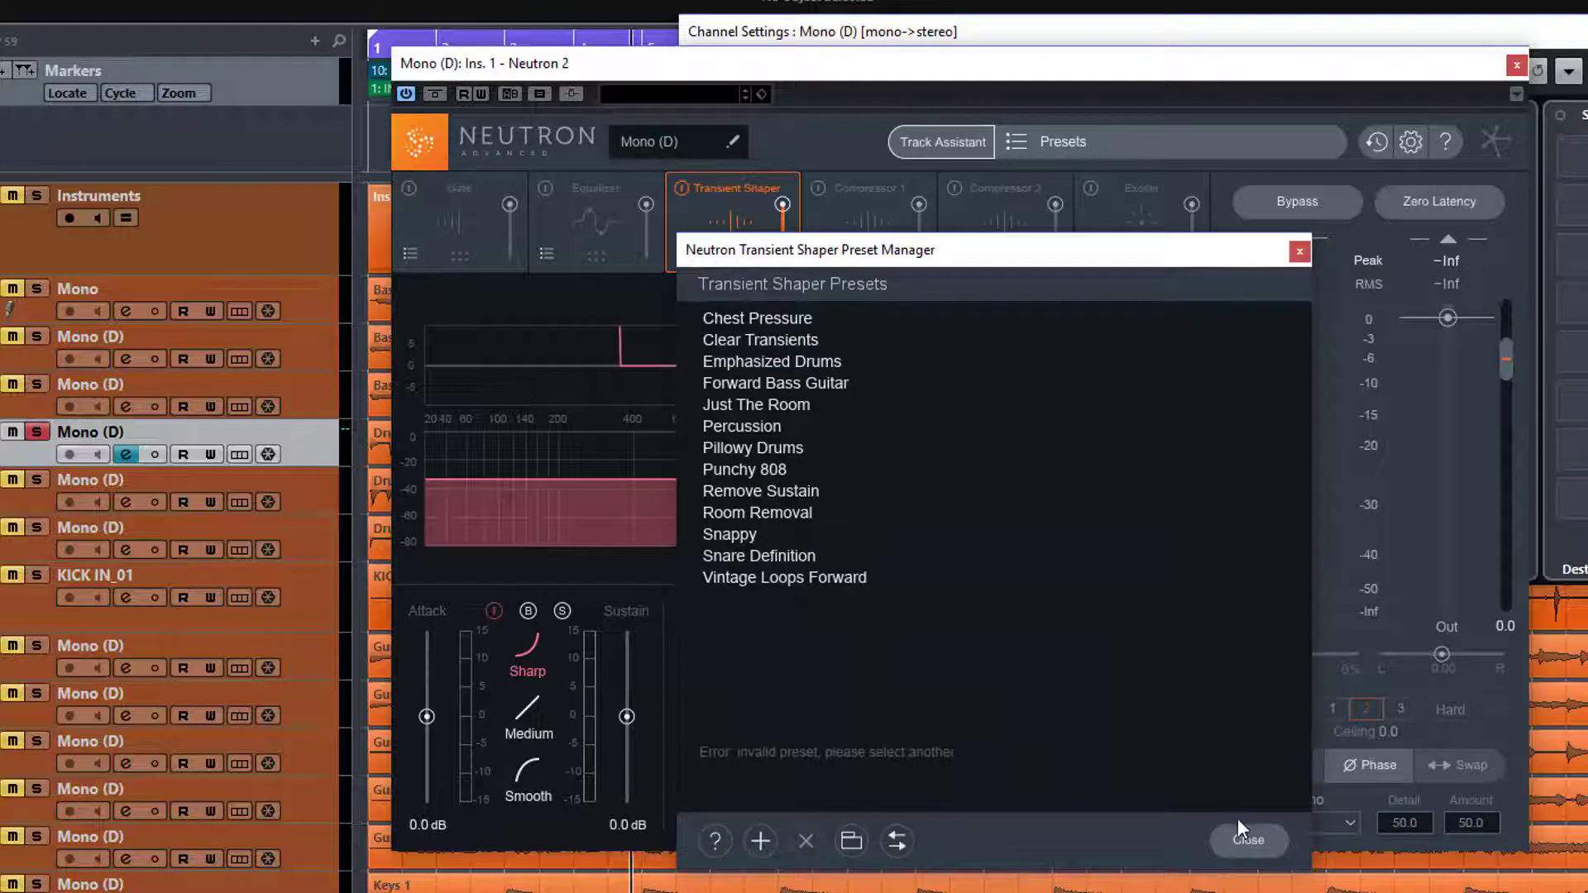
pyautogui.click(1245, 840)
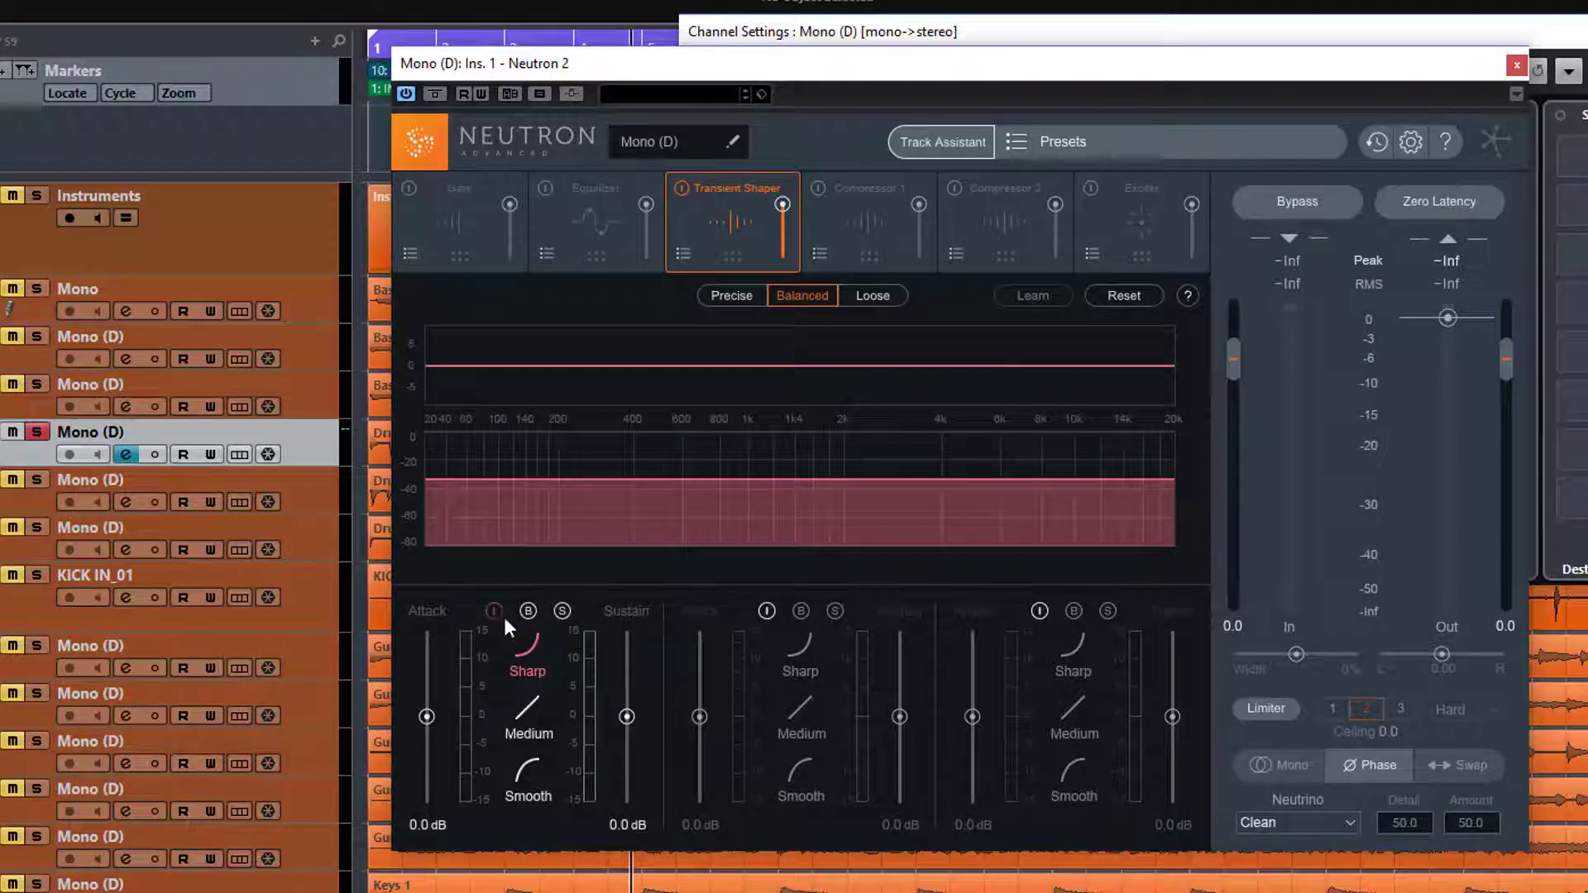
# Step: Enable the second and third Transient Shaper bands and lower the crossover between them to just under 6 kHz
pyautogui.click(767, 613)
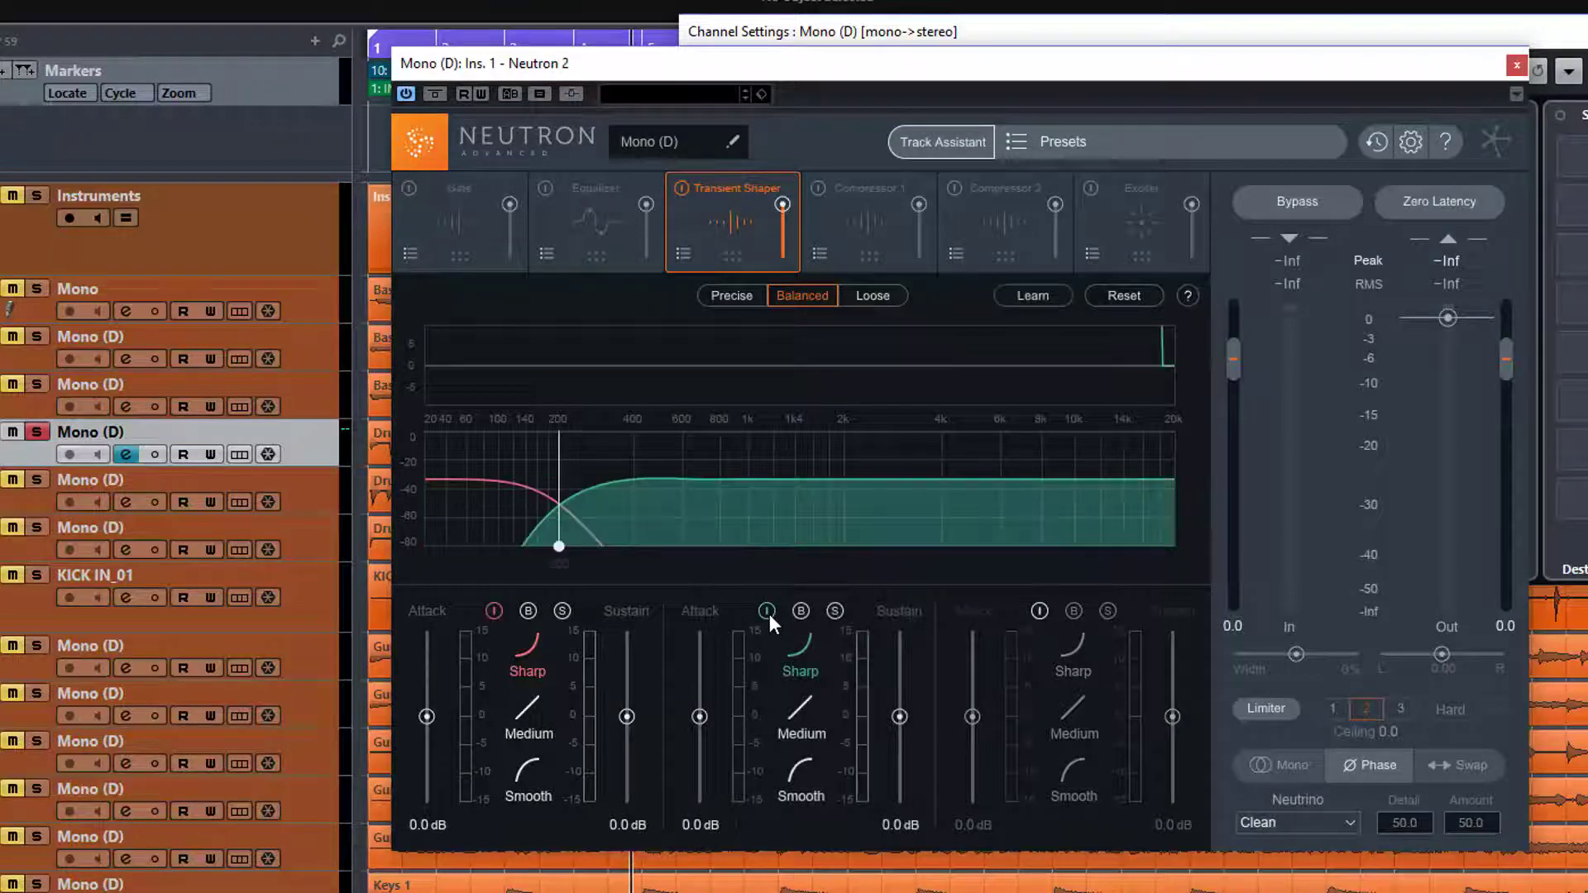
pyautogui.click(1039, 611)
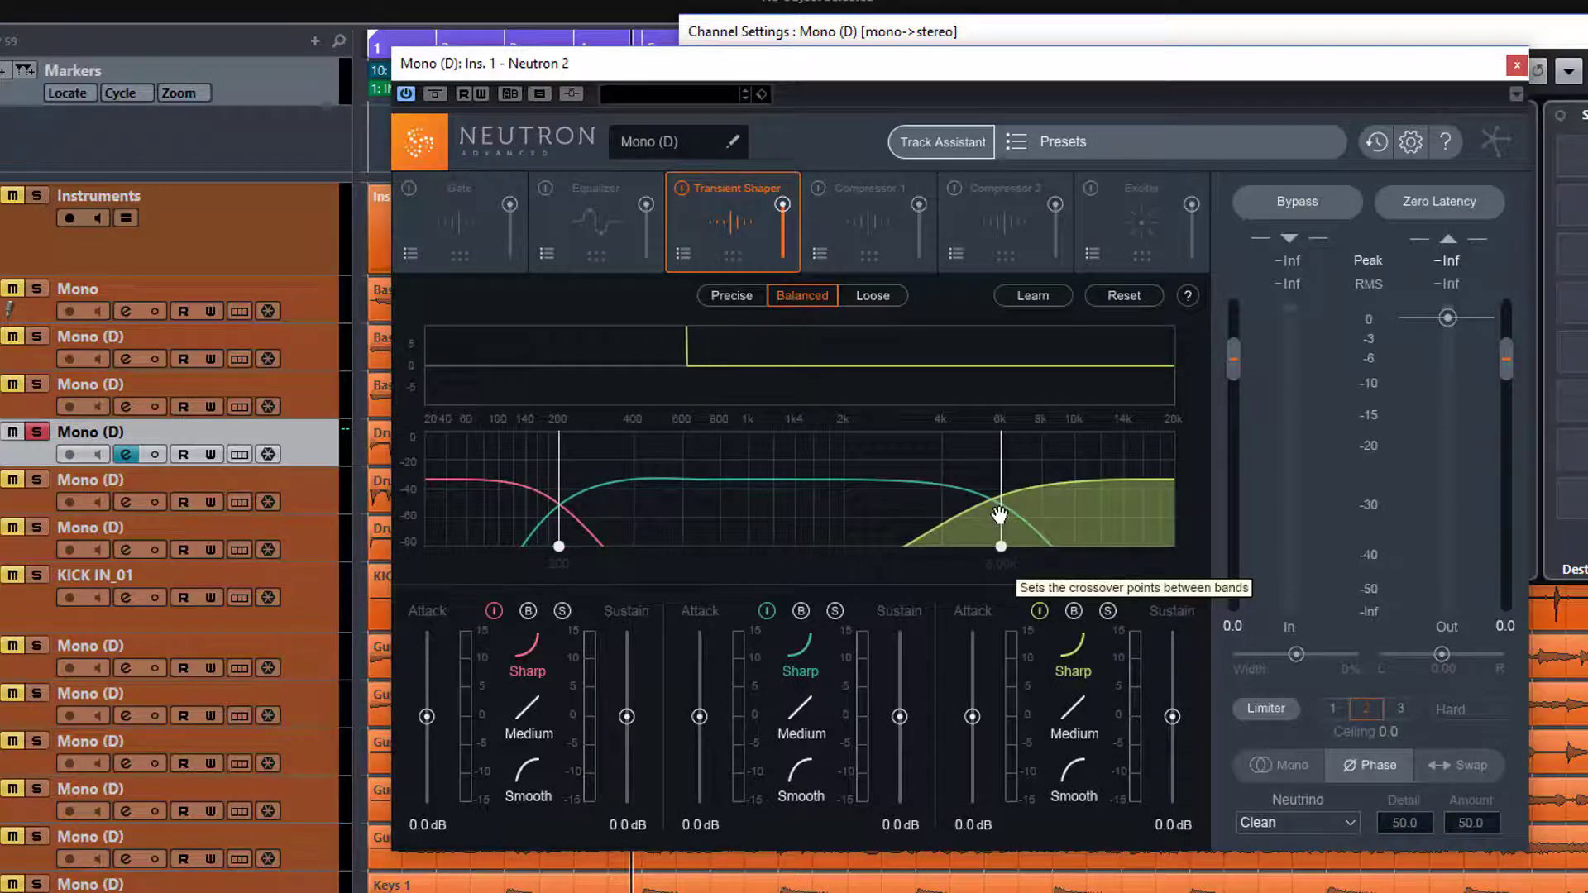
pyautogui.moveTo(1000, 514)
pyautogui.mouseDown()
pyautogui.moveTo(935, 527)
pyautogui.moveTo(1026, 530)
pyautogui.moveTo(990, 530)
pyautogui.mouseUp()
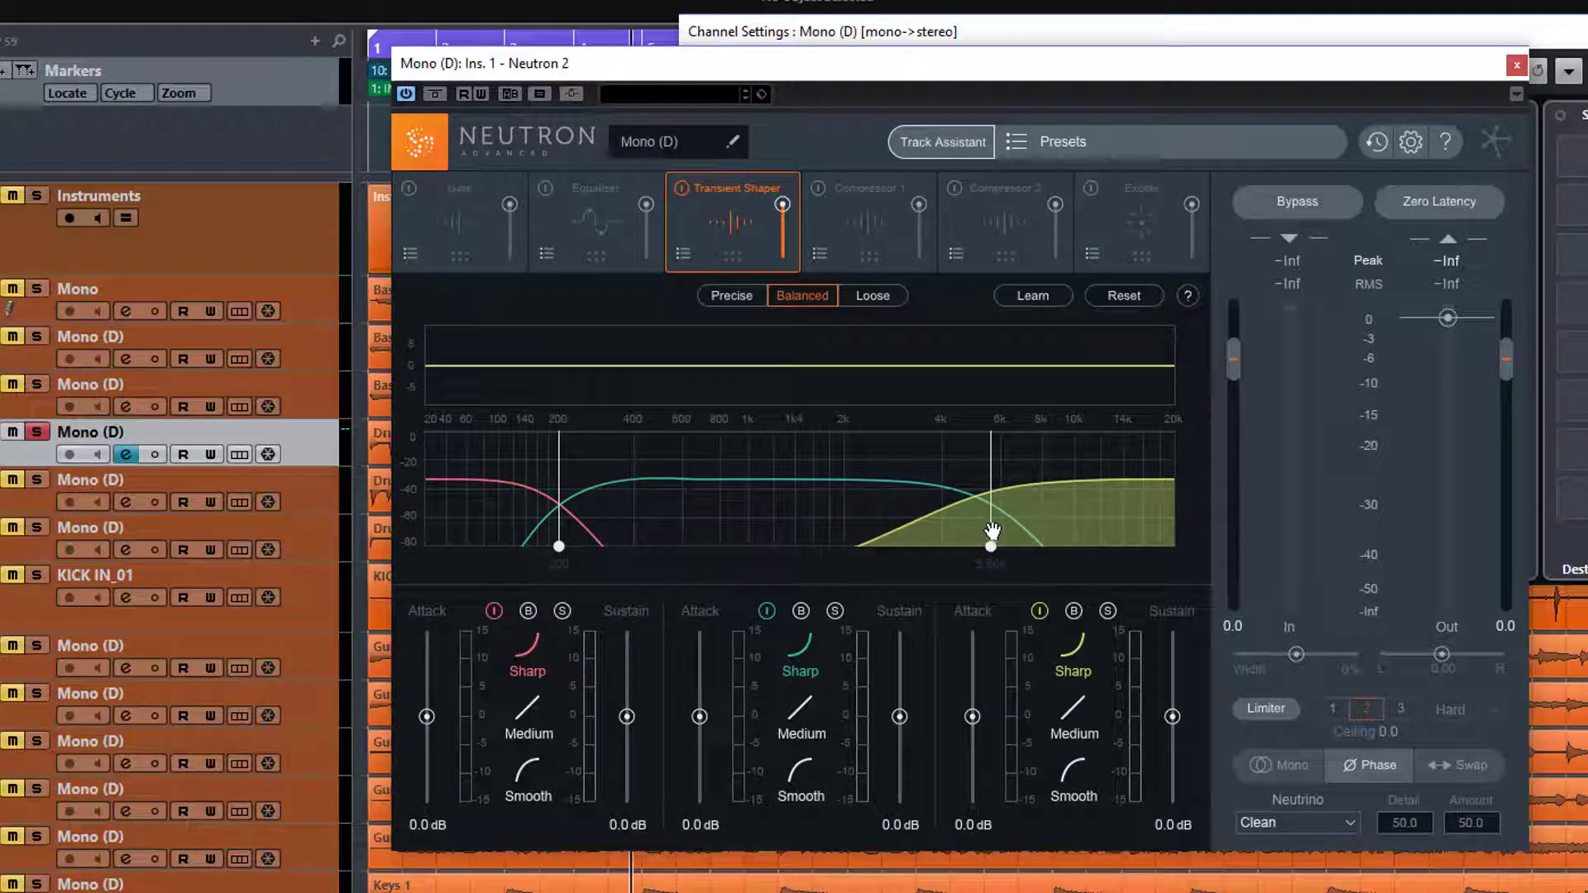
# Step: Turn the third and second bands off, and enable both of them again
pyautogui.click(1039, 610)
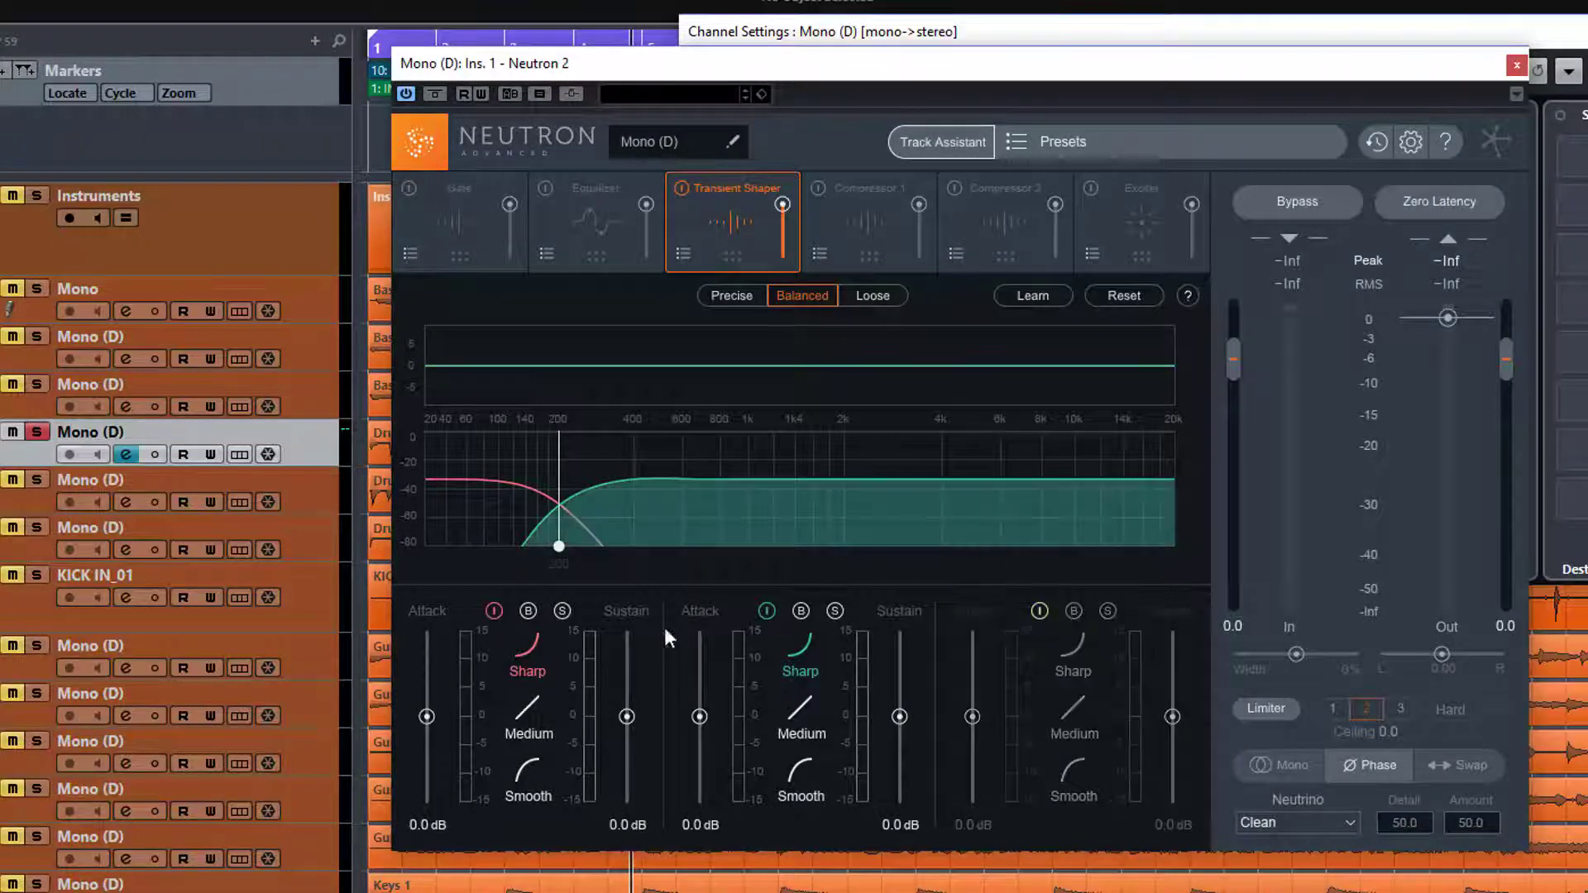
pyautogui.click(767, 610)
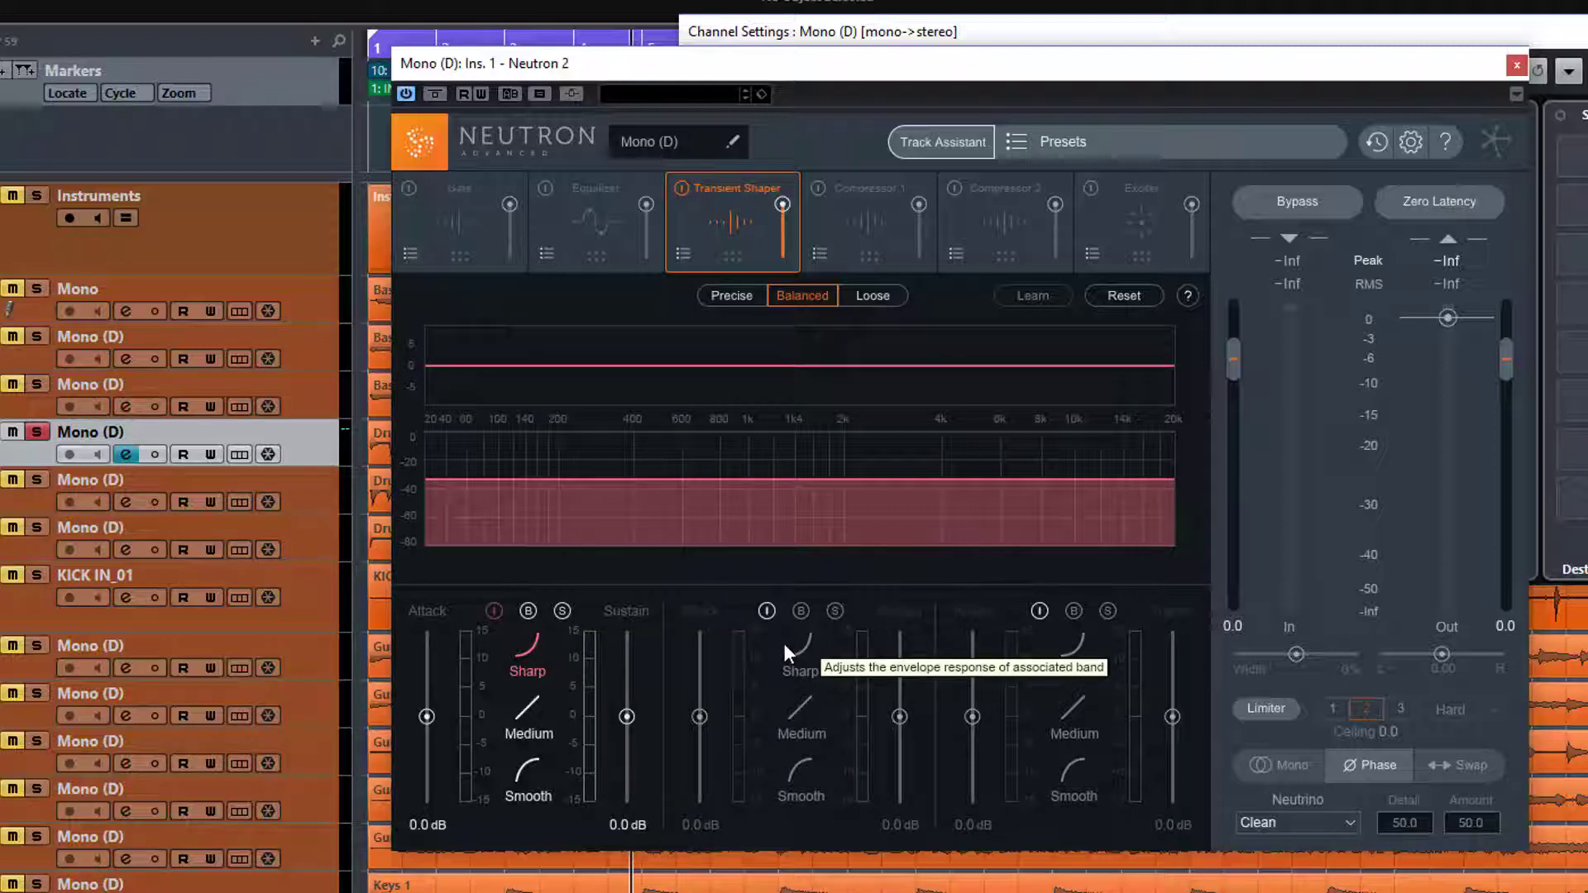
pyautogui.click(764, 611)
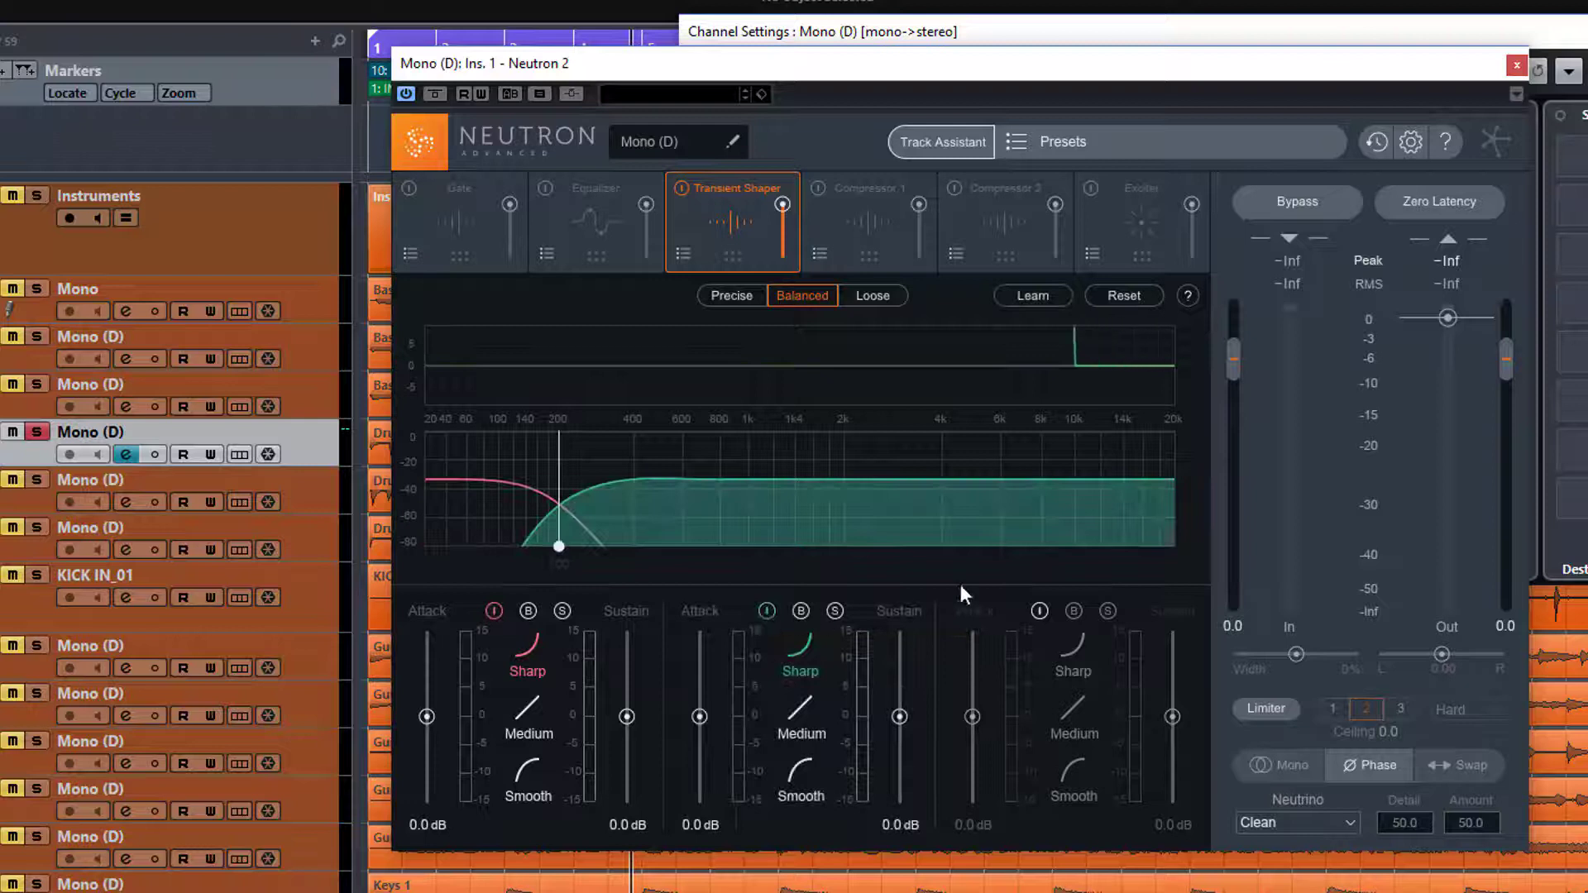
pyautogui.click(1040, 612)
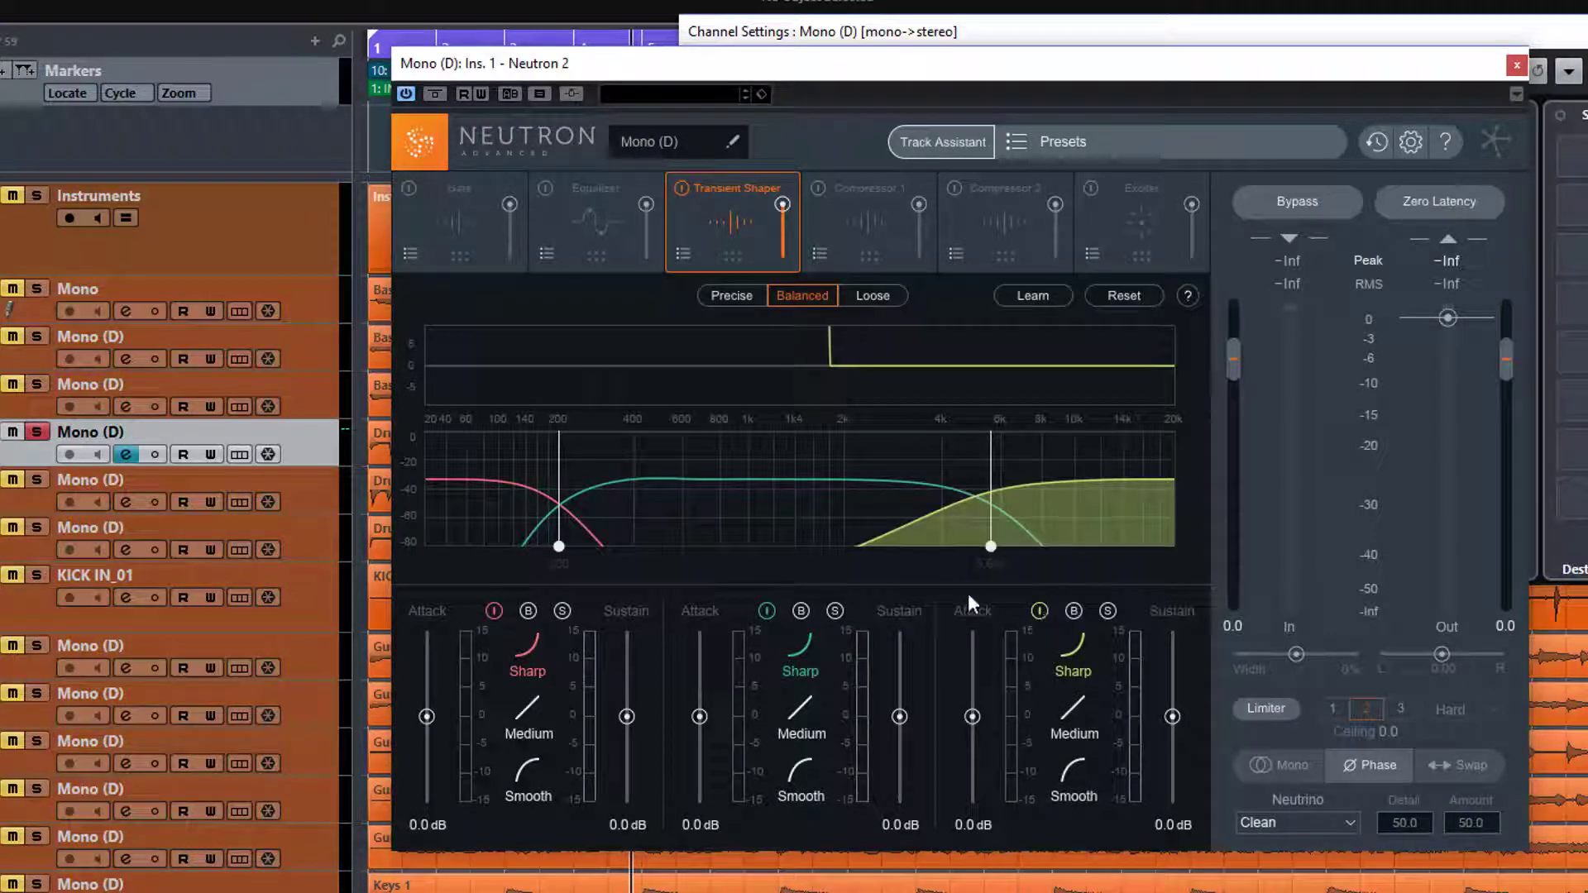
# Step: Try the first band's solo, bypass and on/off controls, returning each one to its original state
pyautogui.click(561, 610)
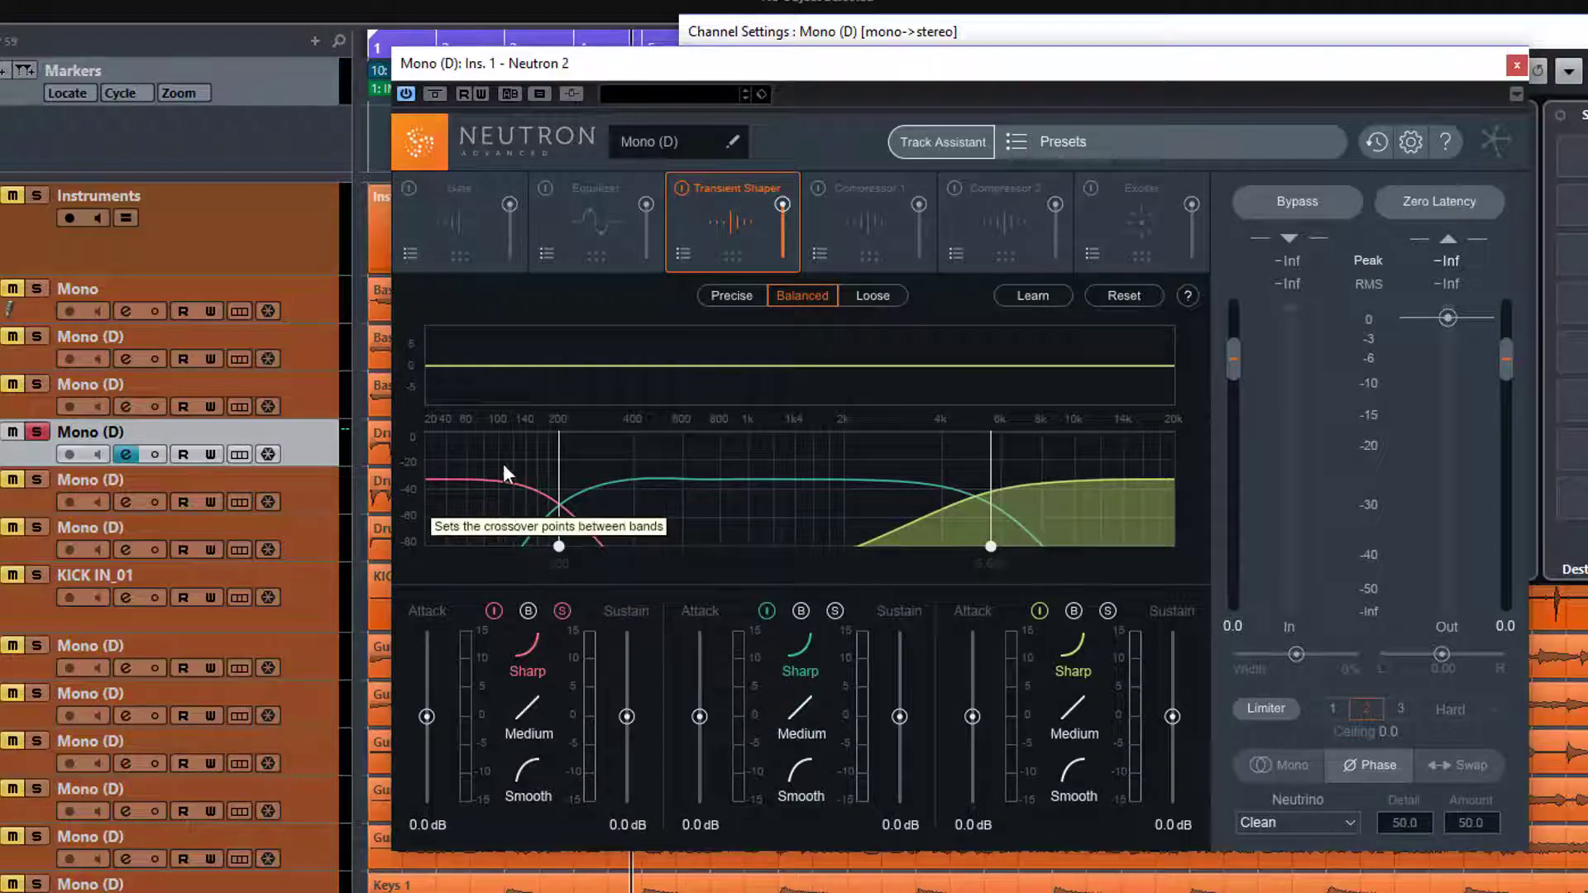
pyautogui.click(562, 614)
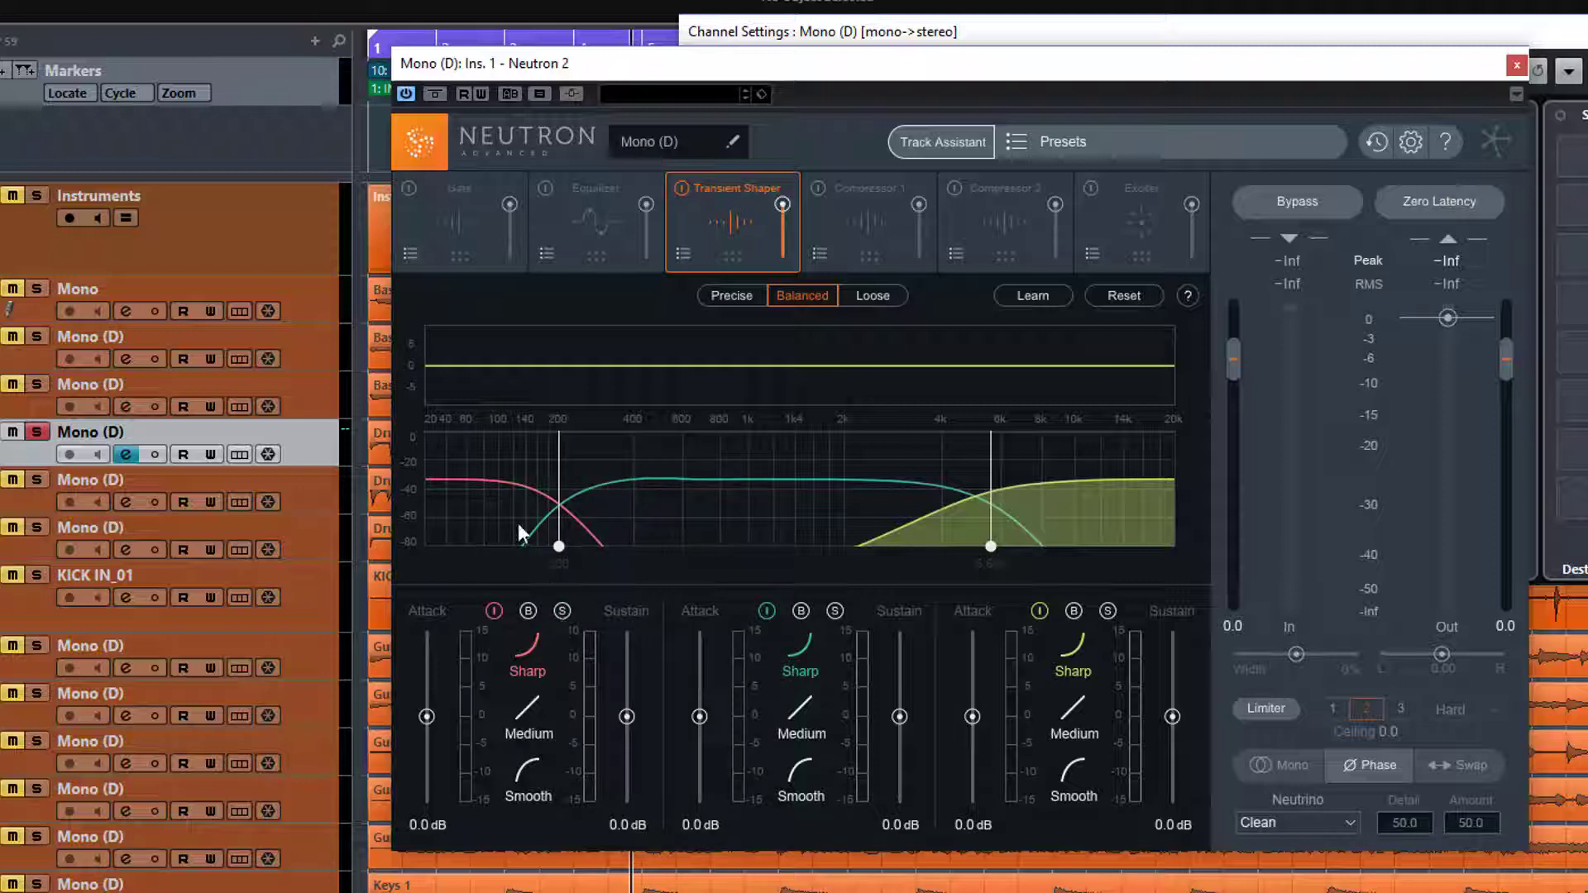
pyautogui.click(528, 612)
pyautogui.click(494, 612)
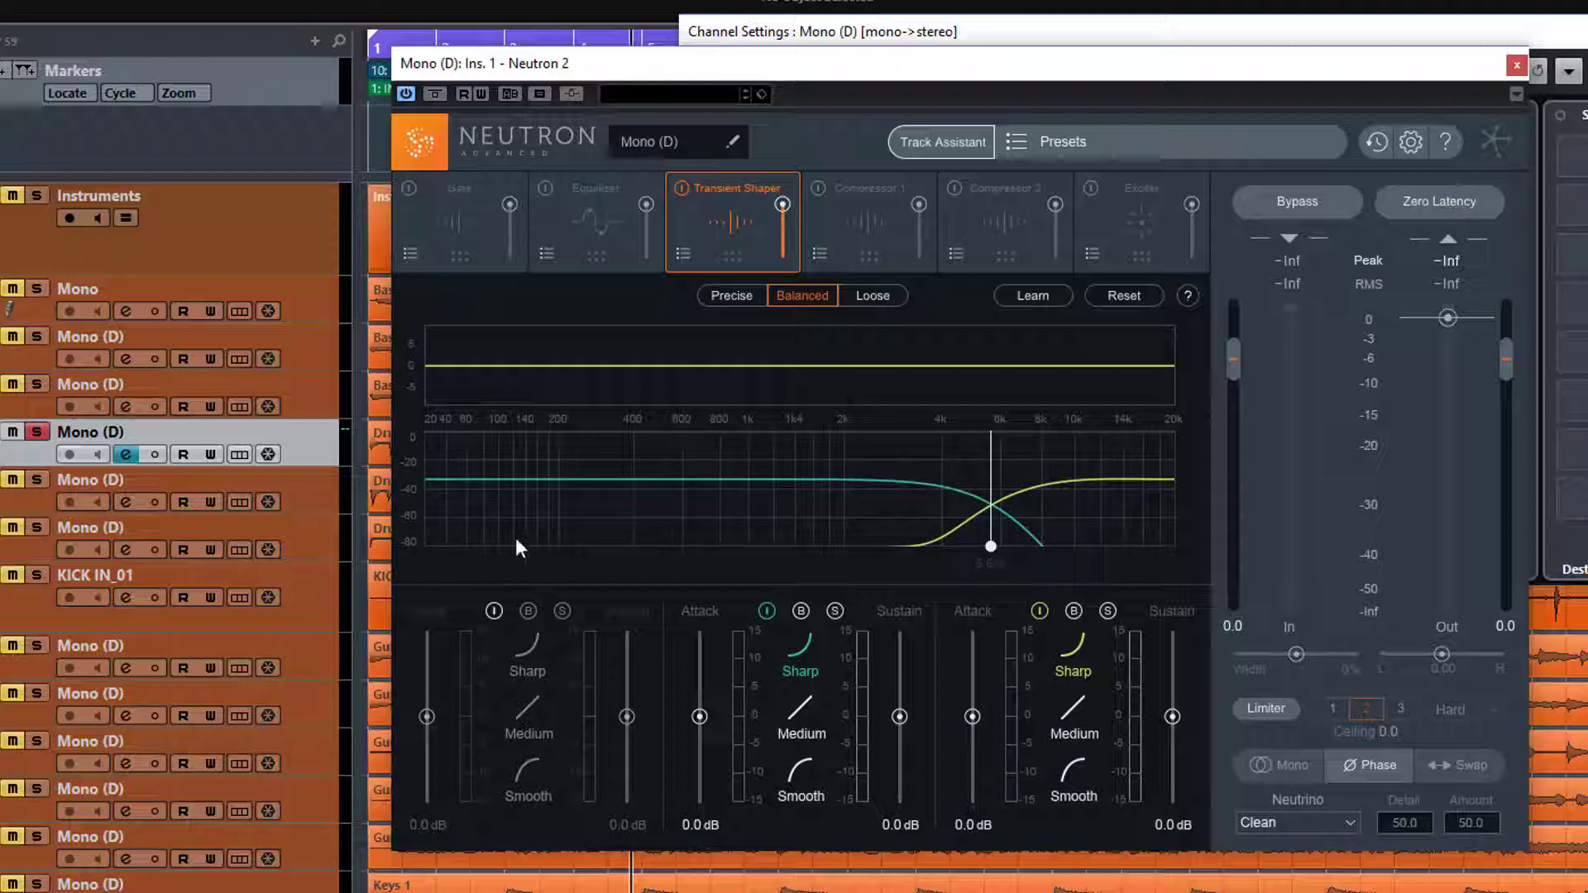
pyautogui.click(493, 611)
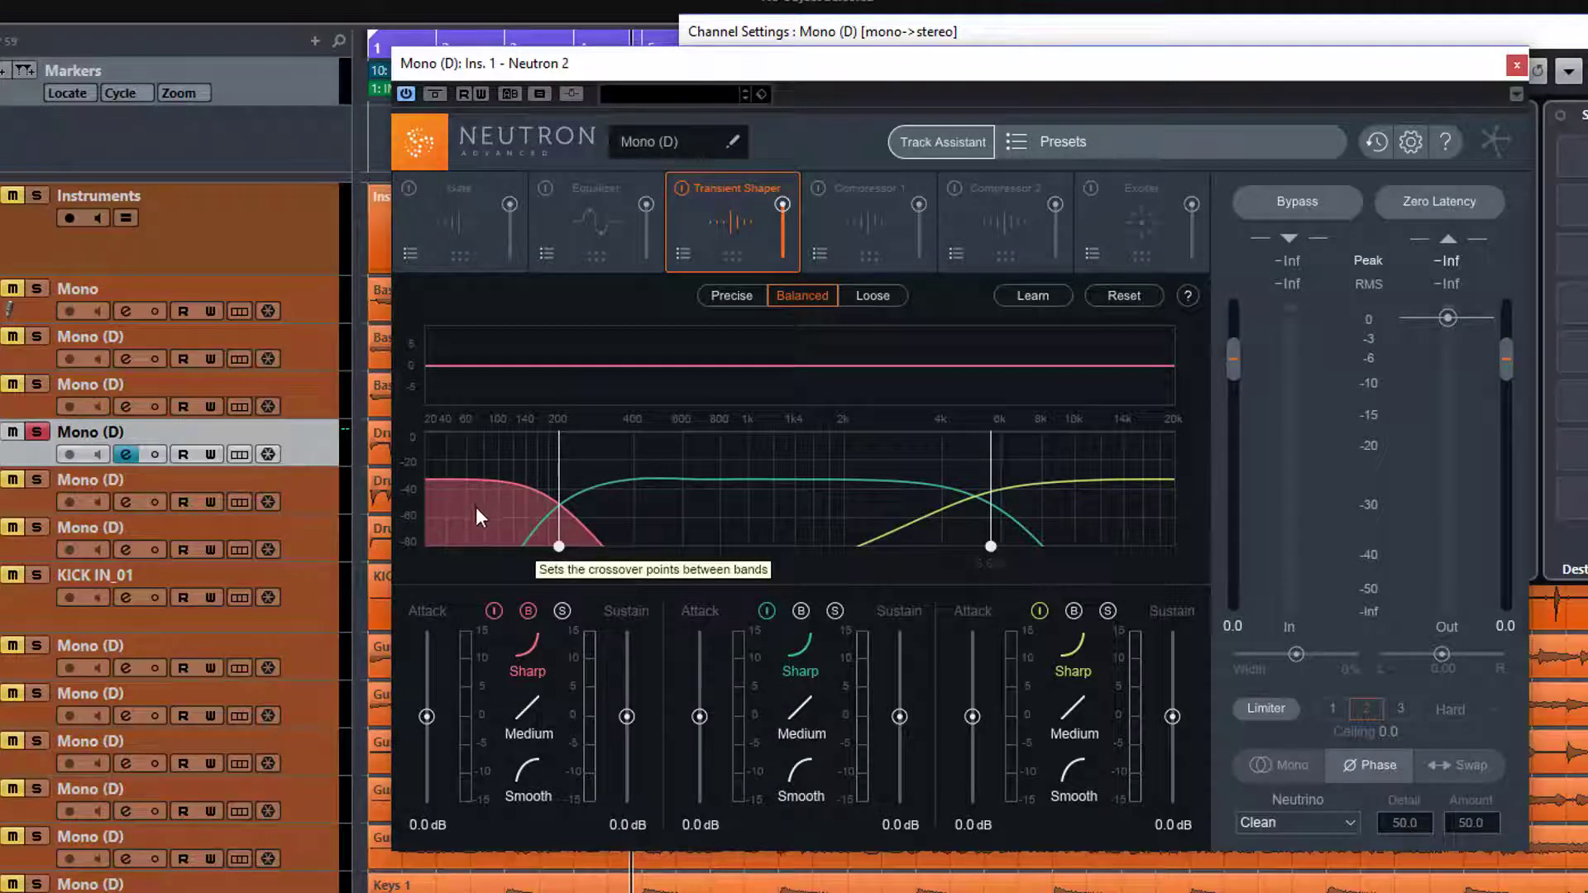
pyautogui.click(539, 612)
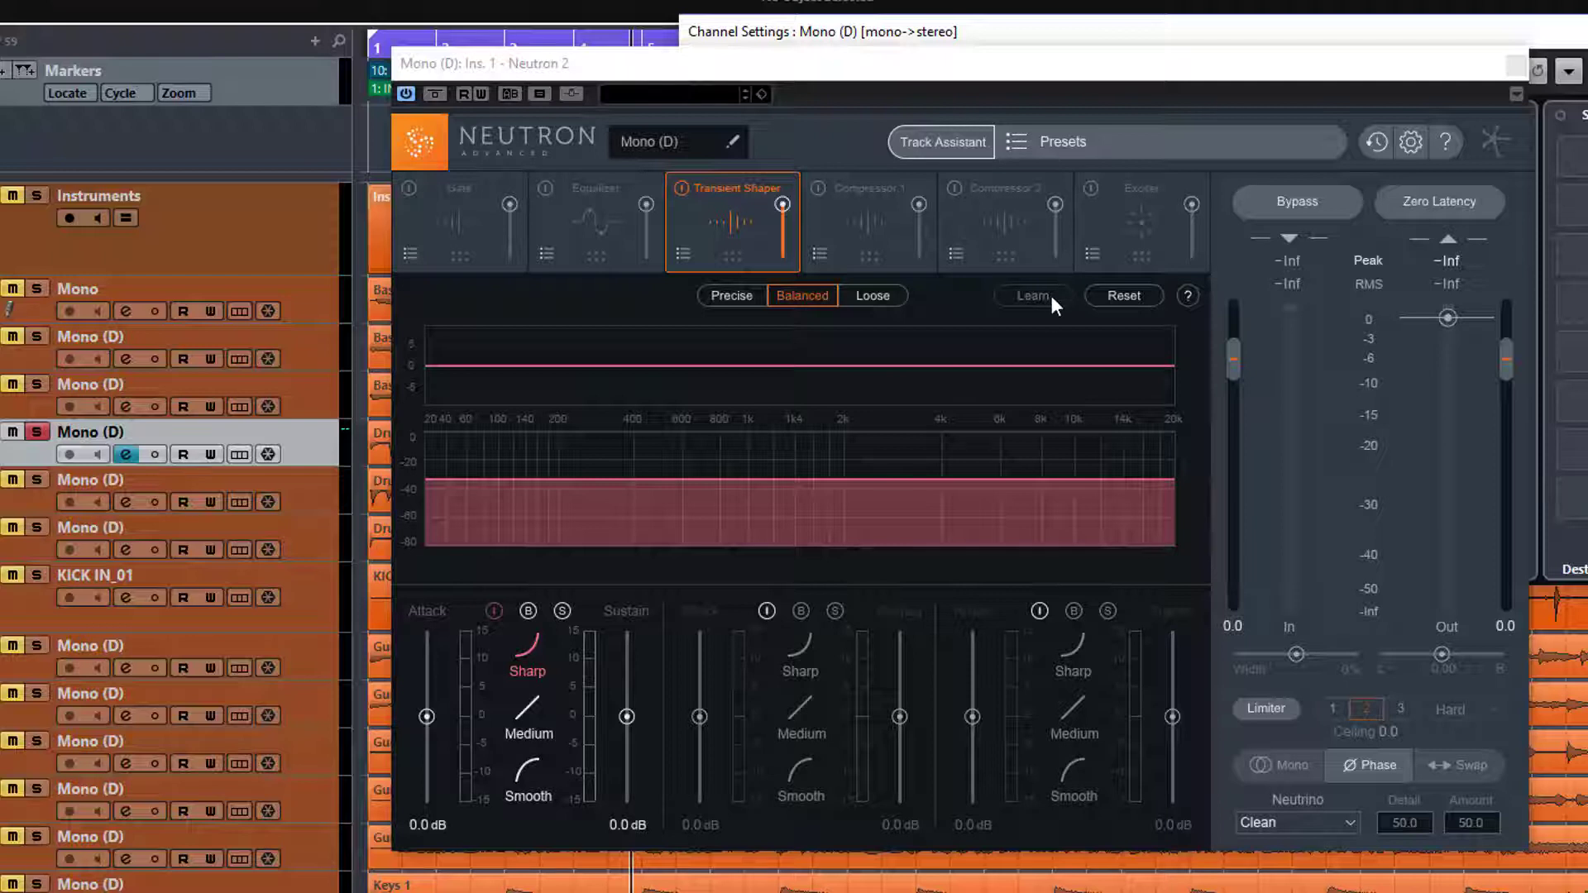
# Step: Enable the second band to make the Learn function available, and disable the band again
pyautogui.click(766, 610)
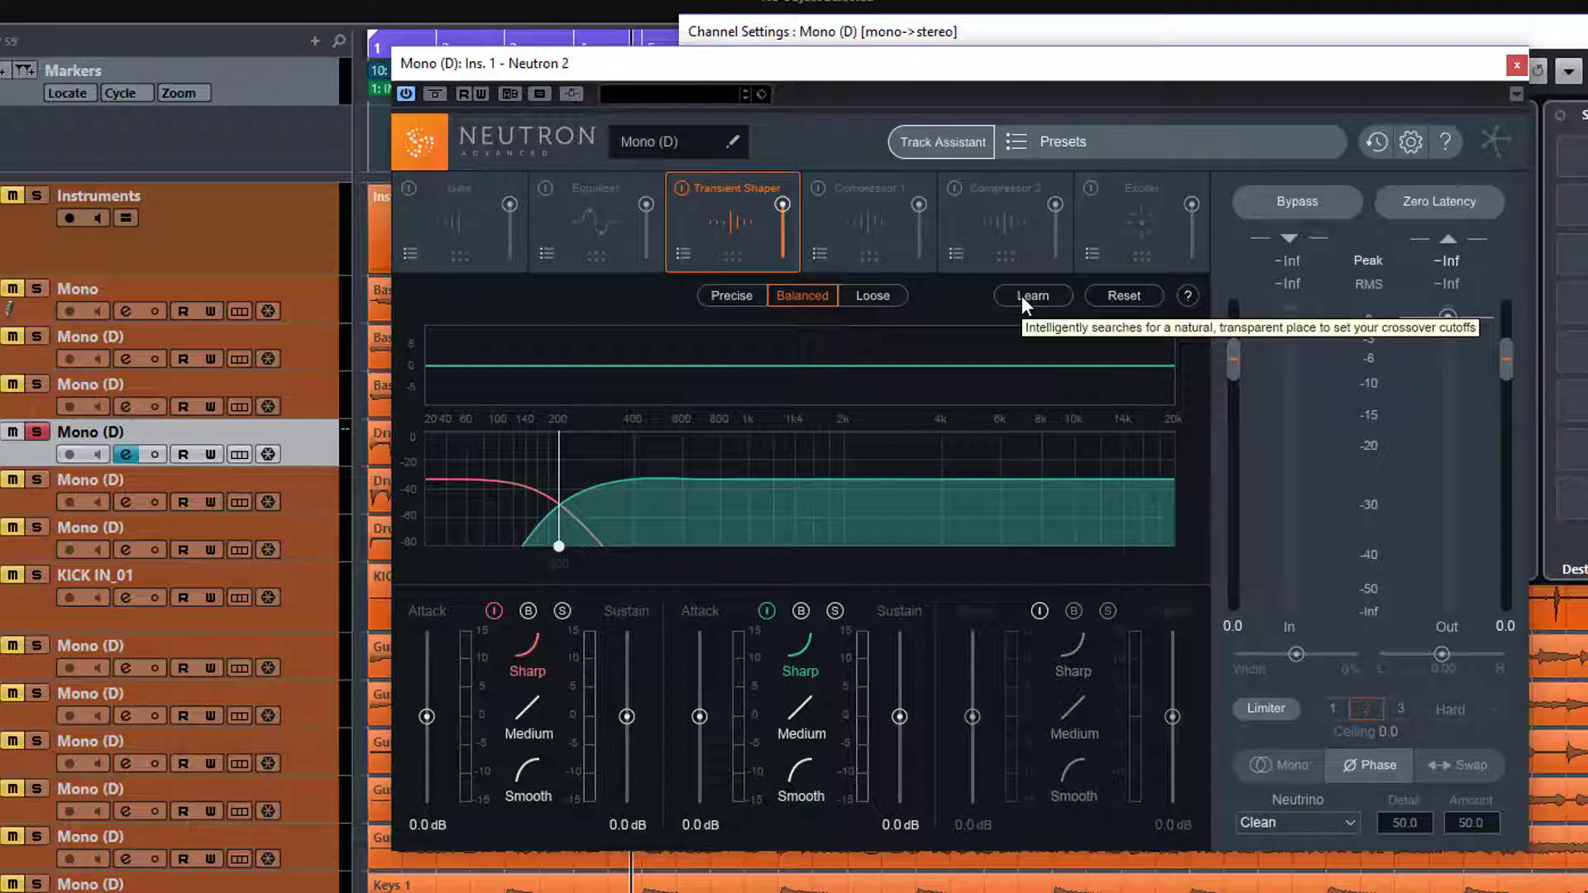
pyautogui.click(766, 611)
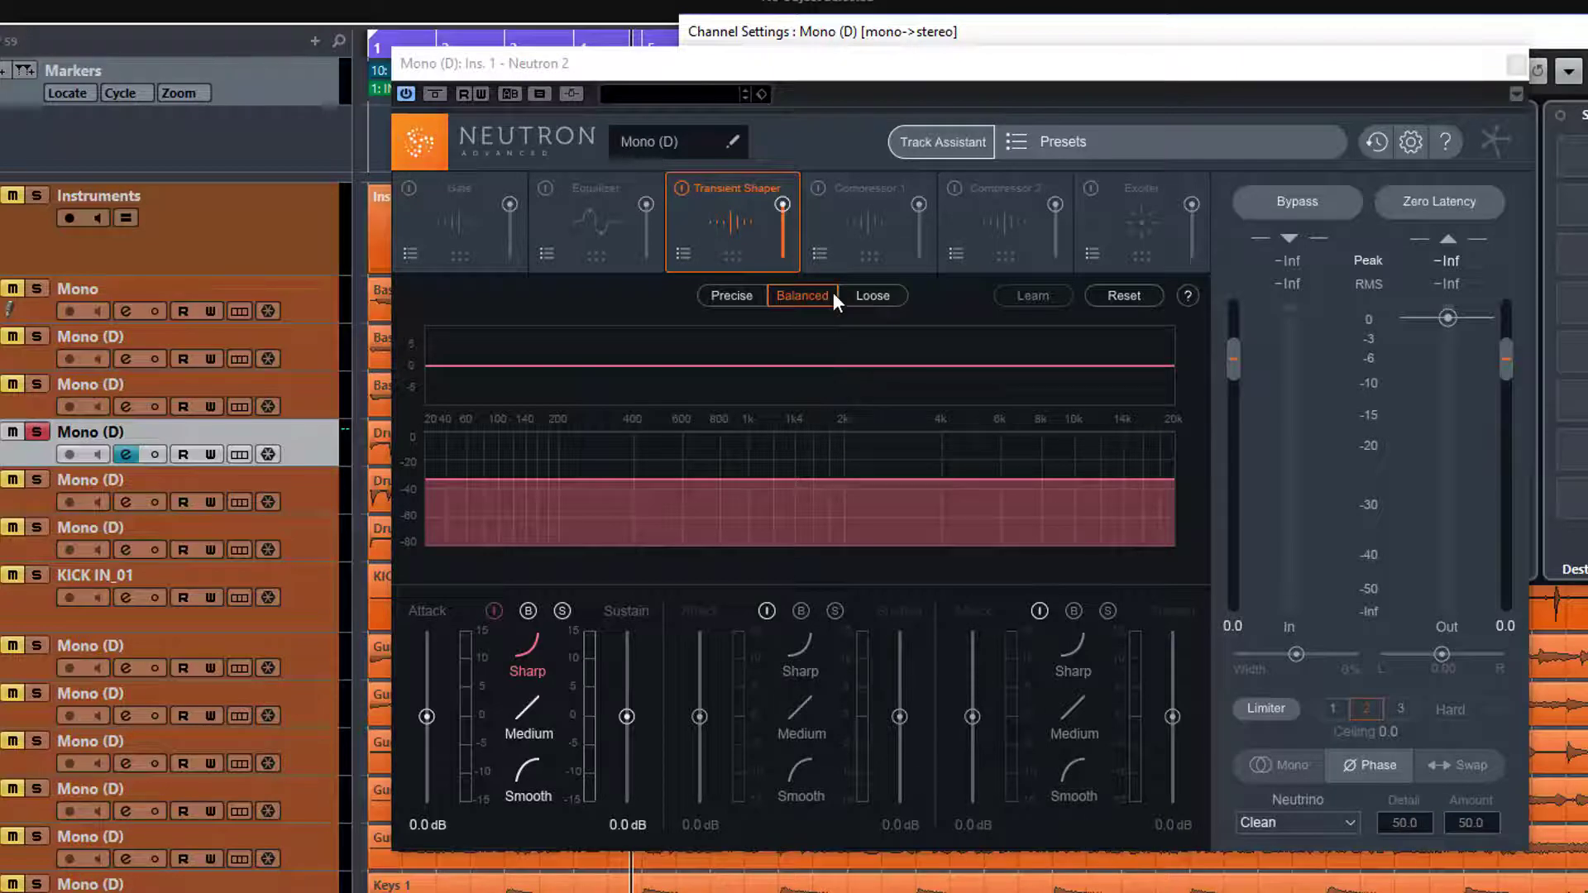
# Step: Play the song from bar 2 and compare the soloed drum track with the Transient Shaper off and on
pyautogui.moveTo(768, 76); pyautogui.dragTo(1033, 109)
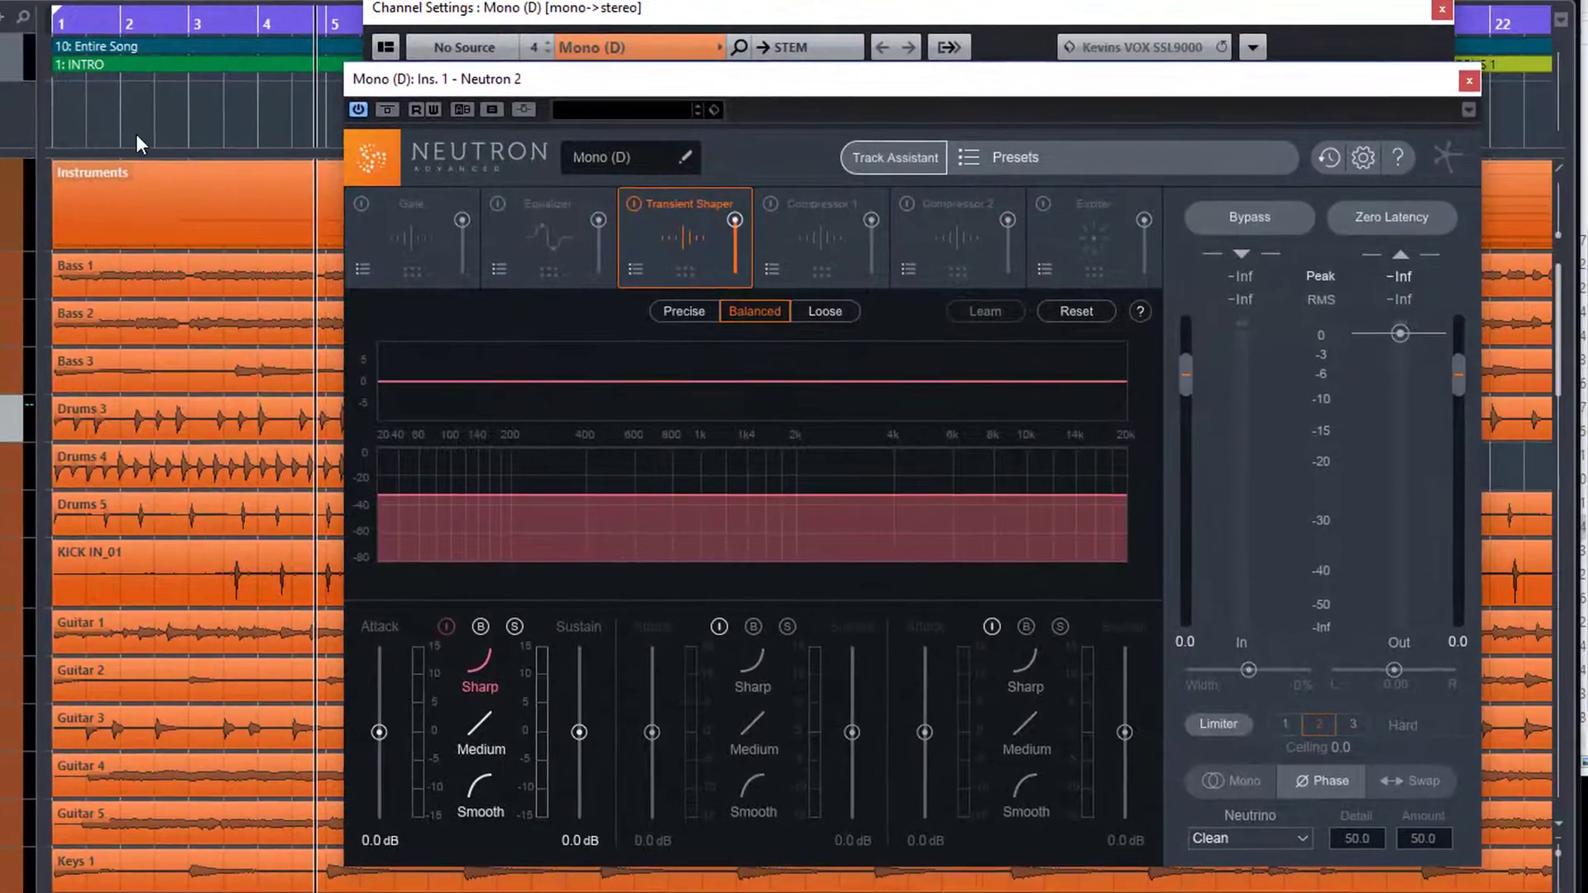
pyautogui.click(229, 146)
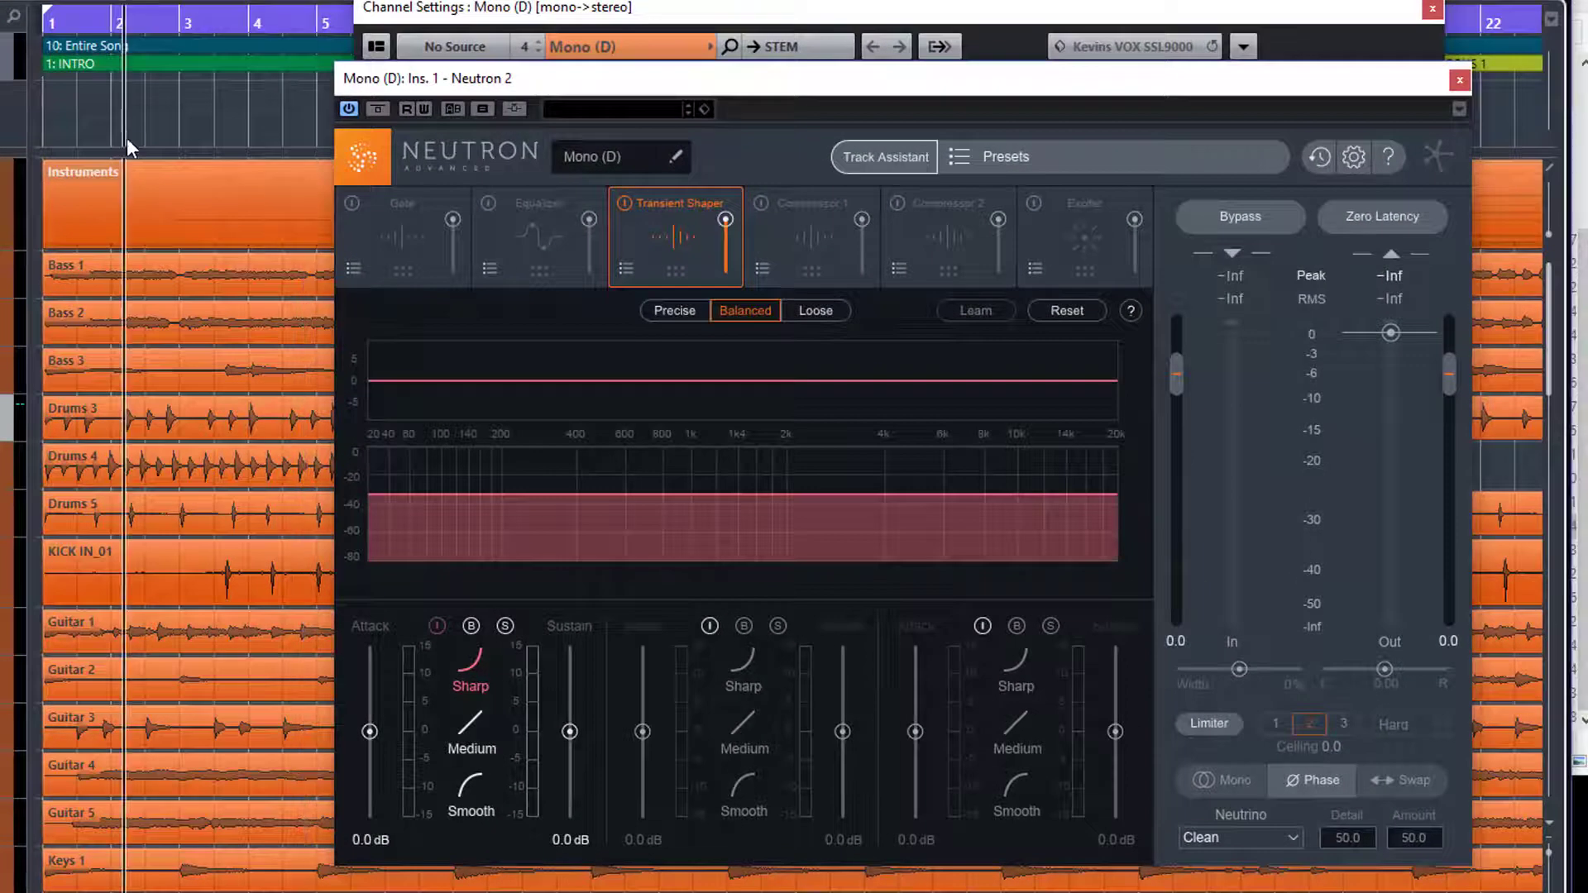
pyautogui.press('space')
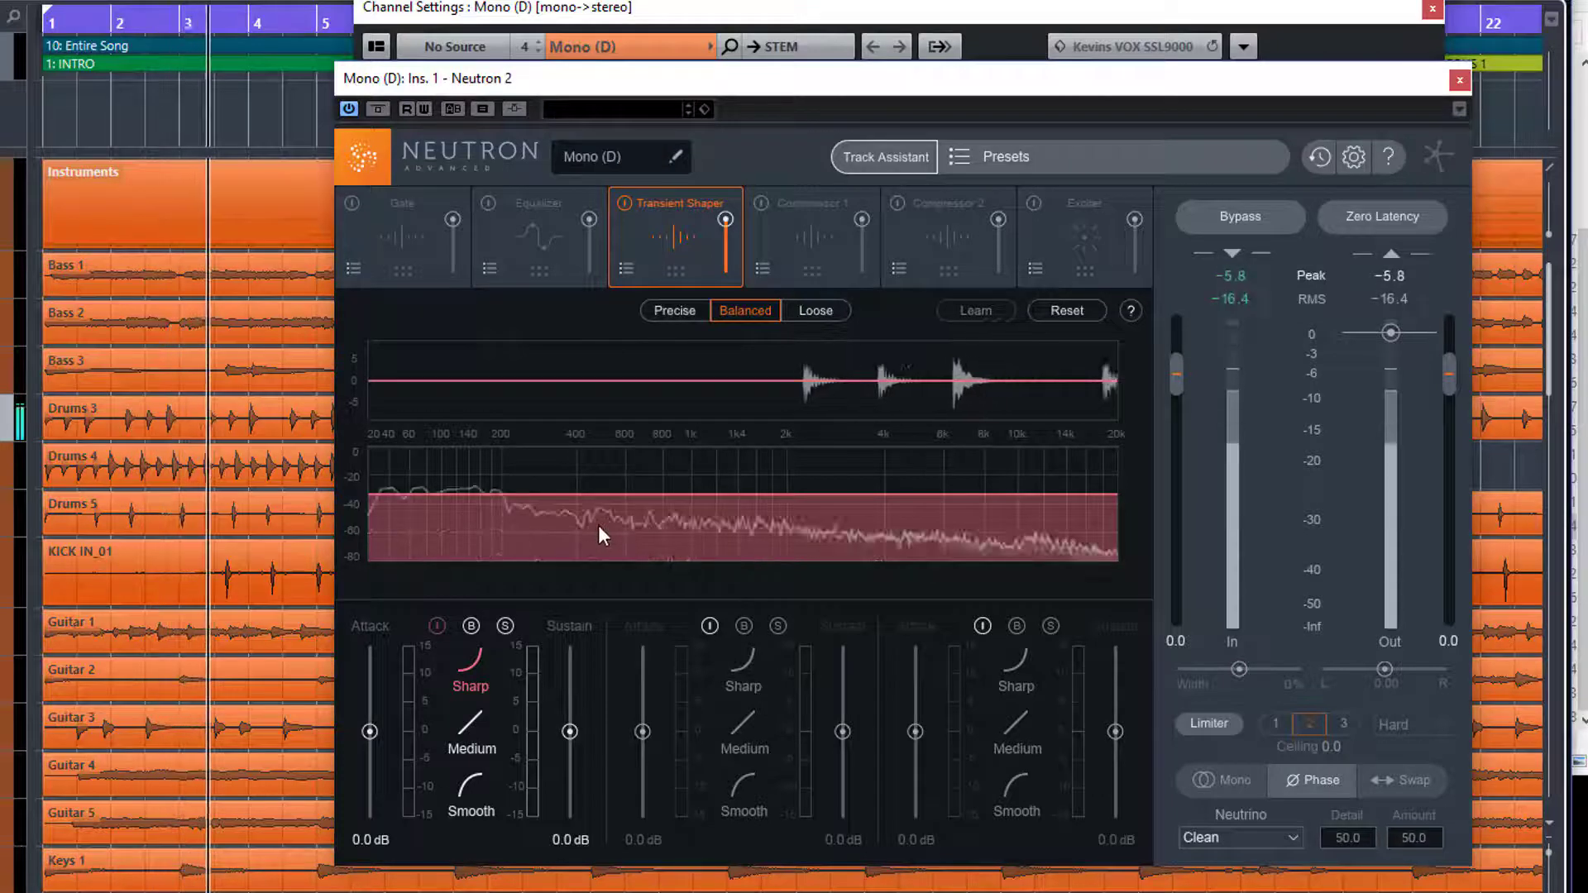
pyautogui.click(625, 203)
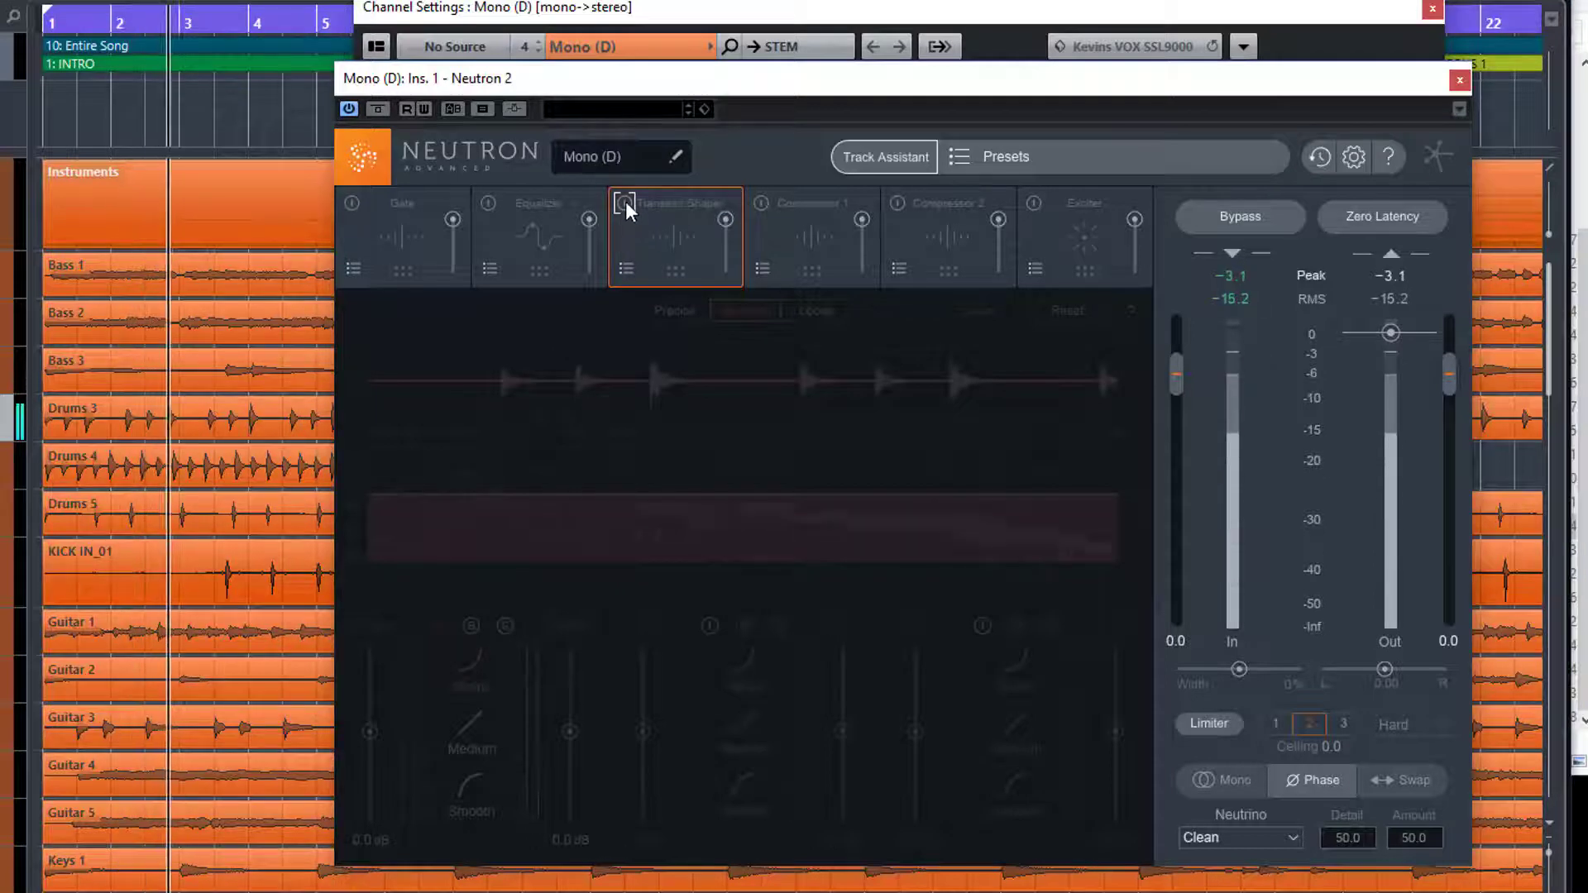
pyautogui.click(625, 202)
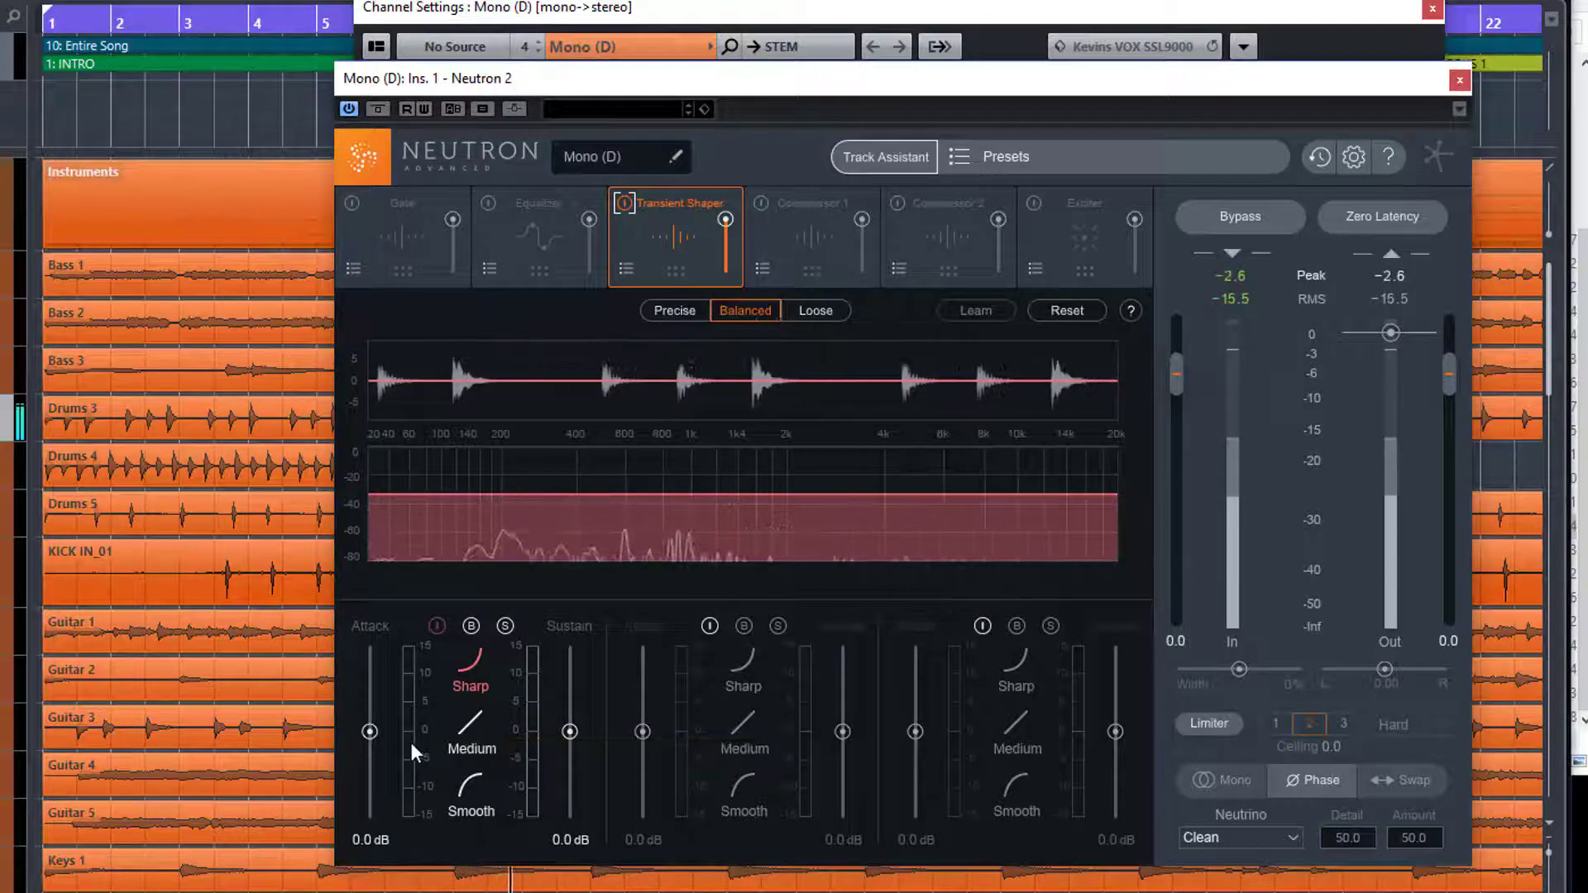
# Step: Set the first band's attack to 8.6 dB and audition the Medium and Smooth envelope shapes during playback, returning to Sharp
pyautogui.moveTo(370, 731); pyautogui.dragTo(370, 685)
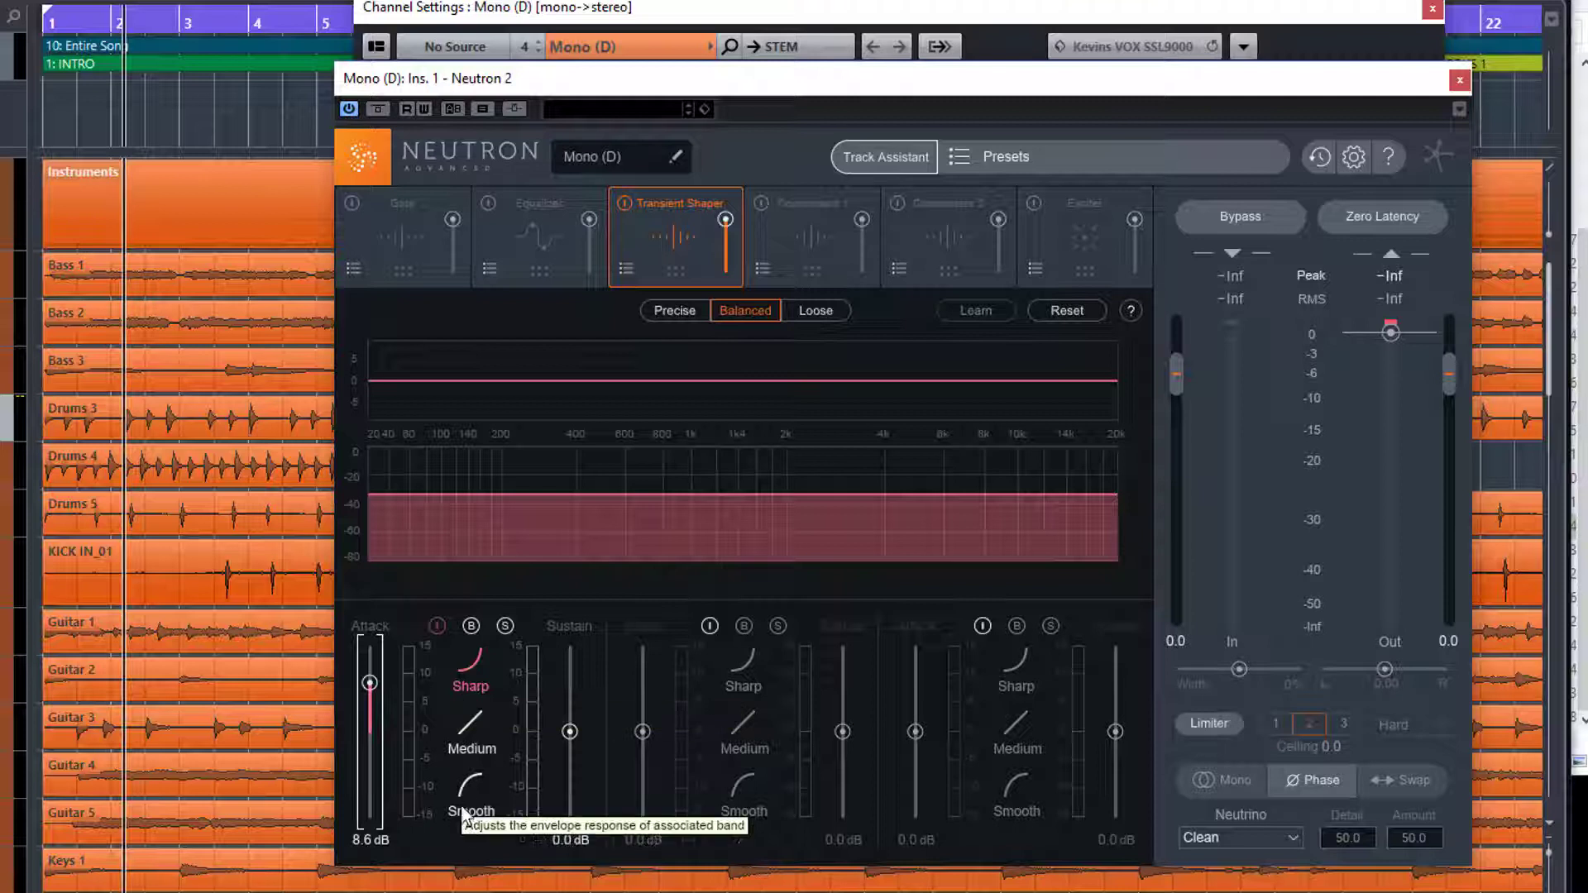
pyautogui.press('space')
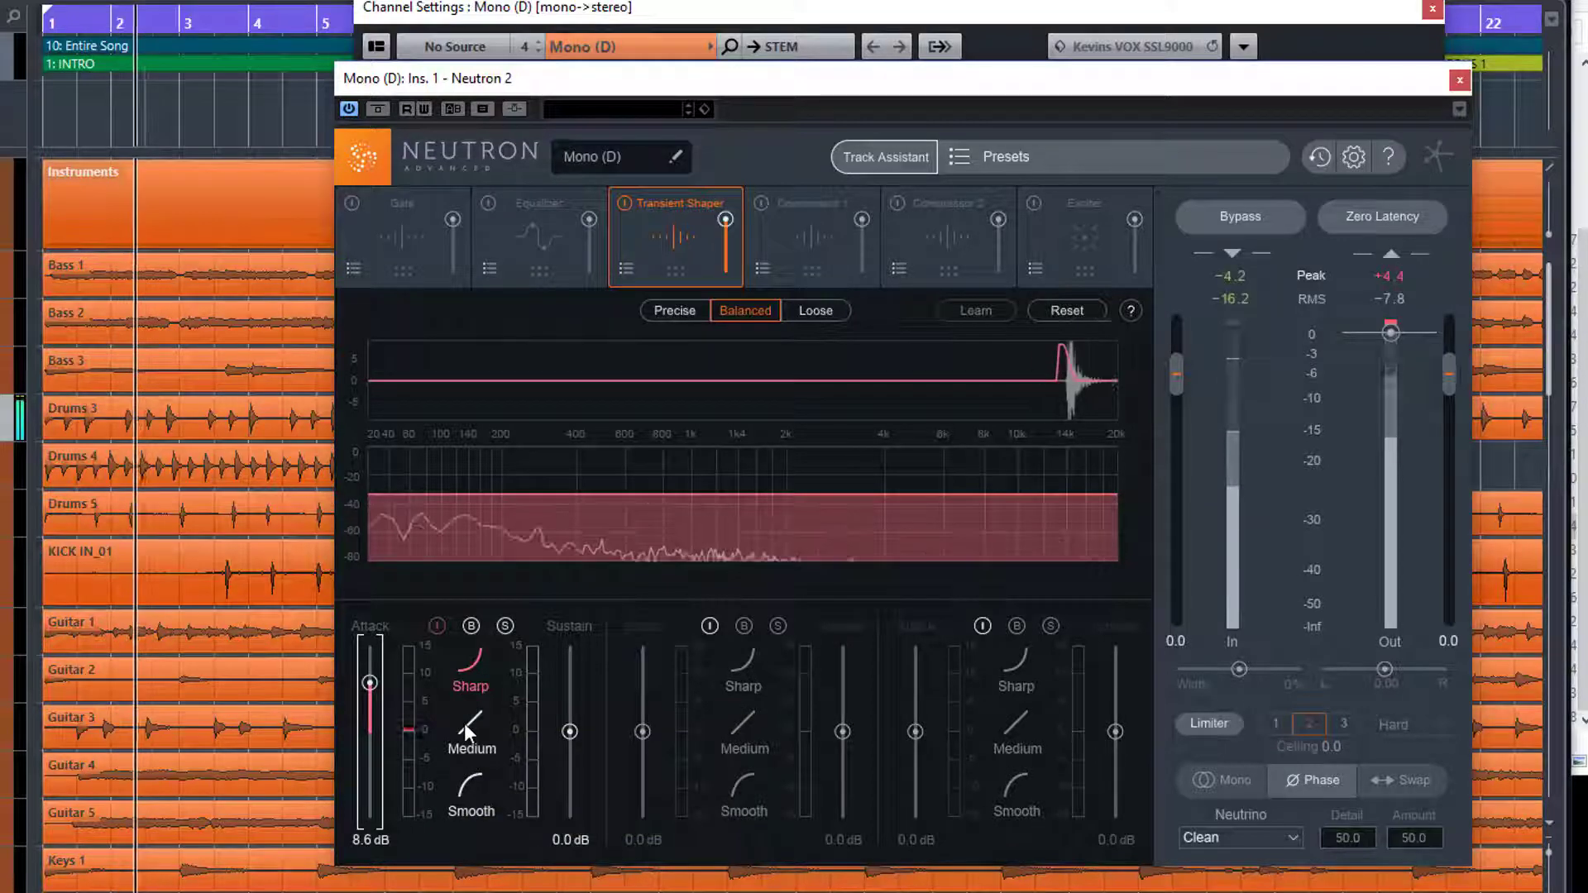
pyautogui.click(464, 723)
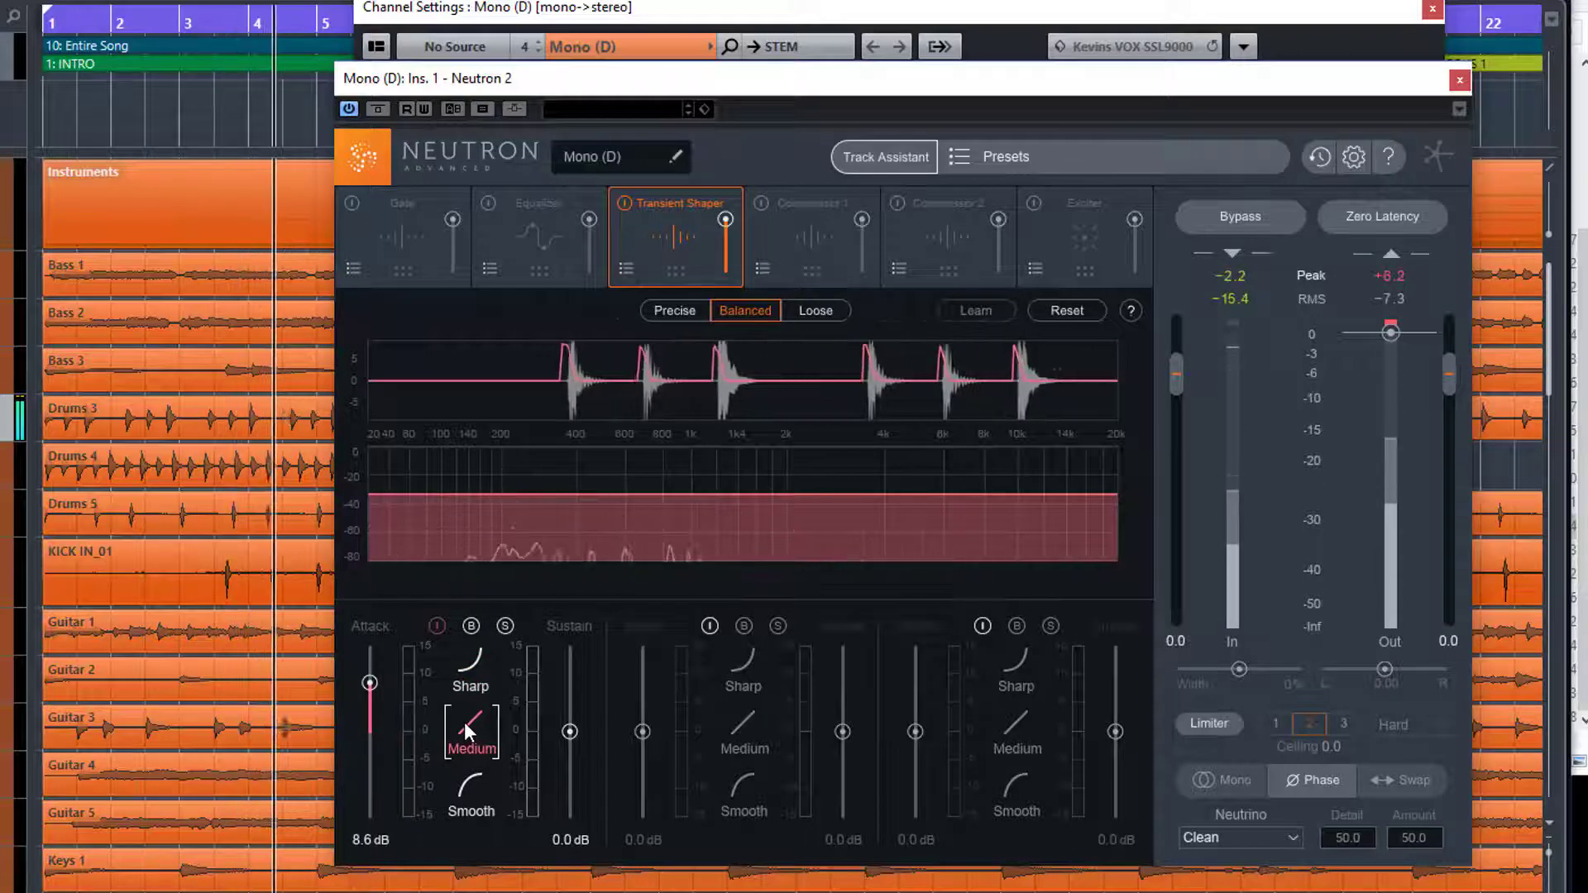
pyautogui.click(470, 777)
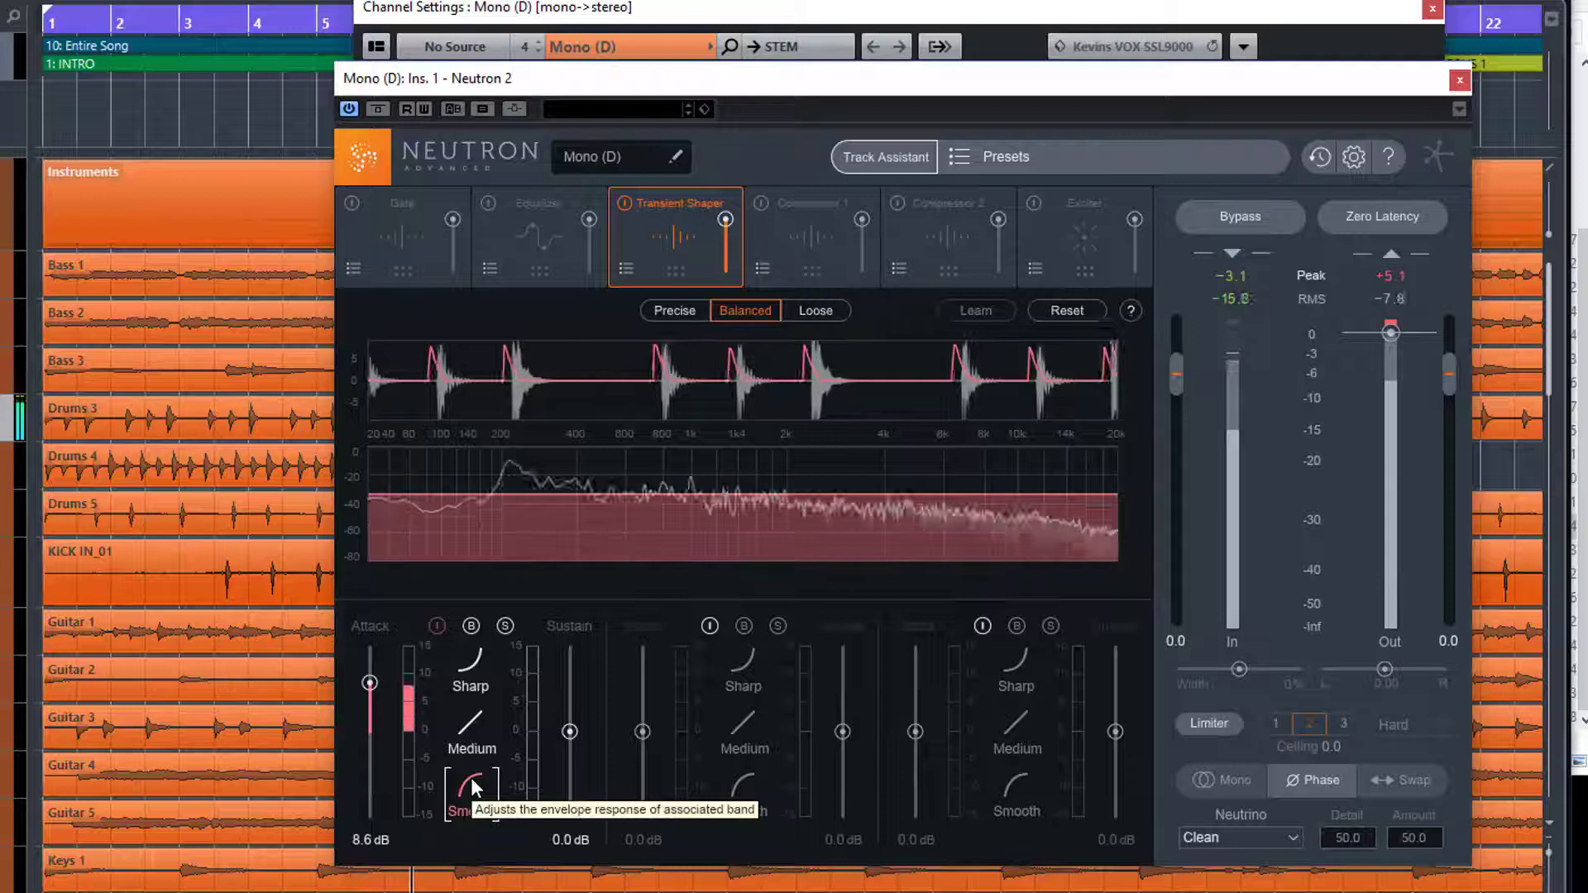
pyautogui.click(466, 731)
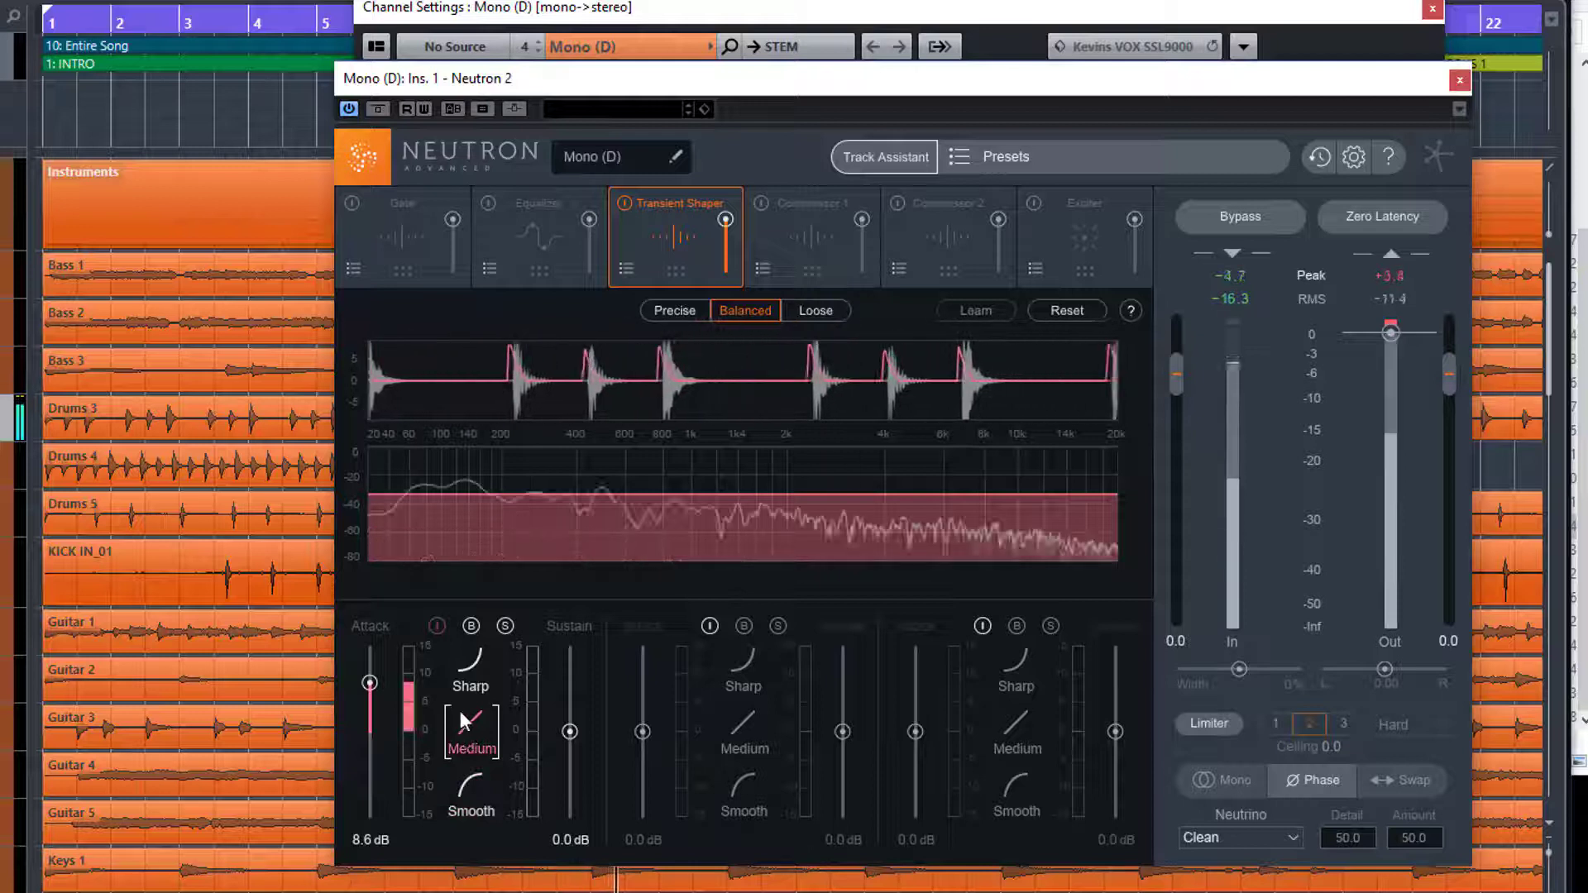
pyautogui.click(463, 678)
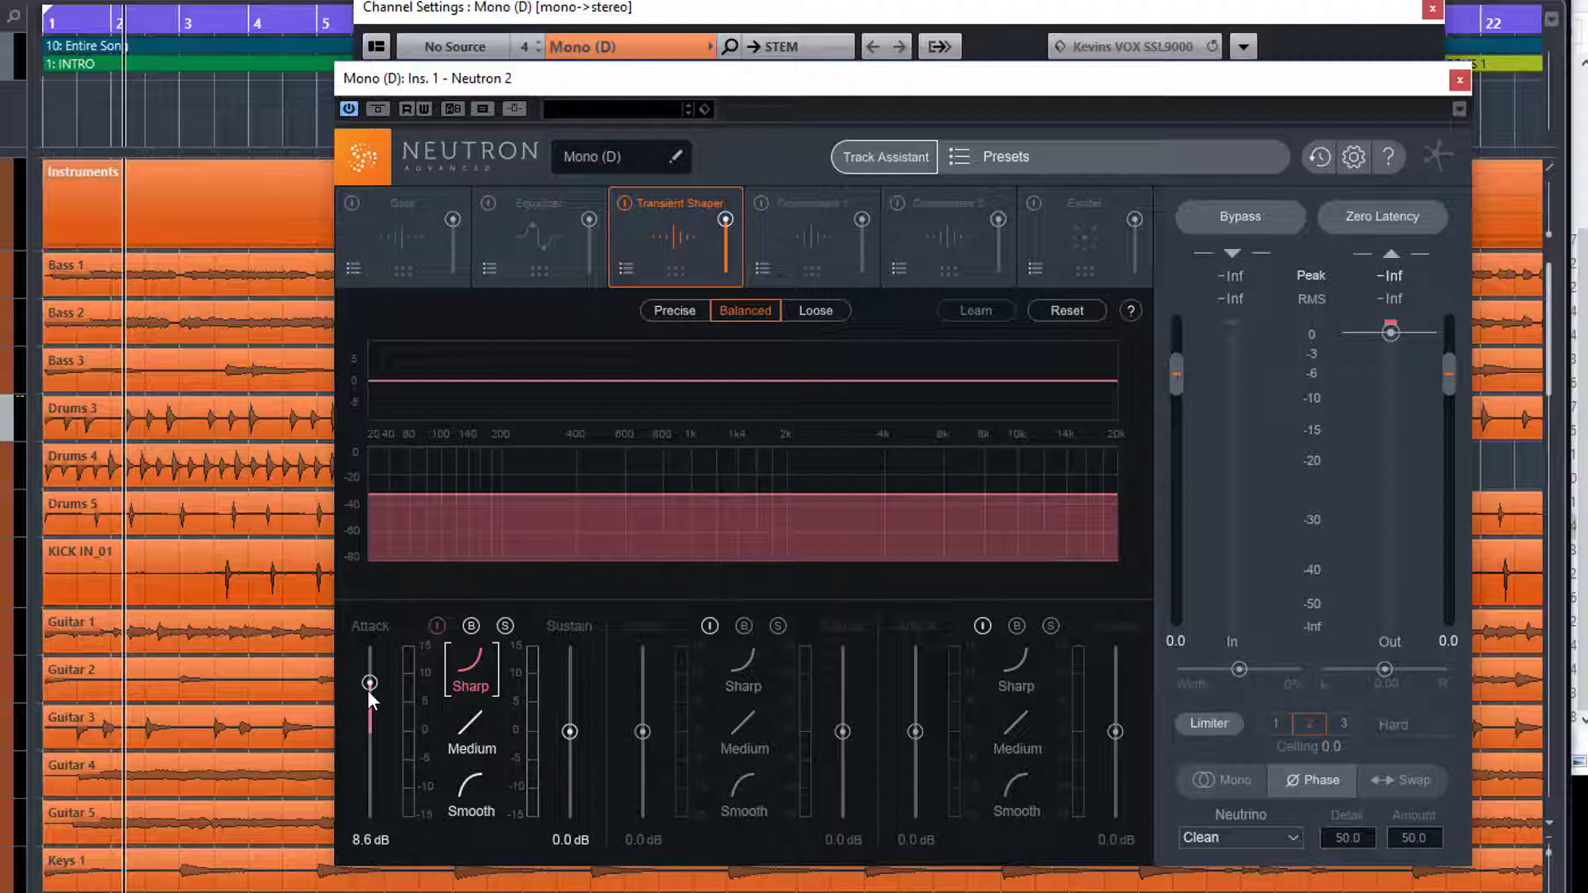
# Step: Play the drums while comparing the Precise, Balanced and Loose global response modes, ending on Balanced
pyautogui.press('space')
pyautogui.click(683, 311)
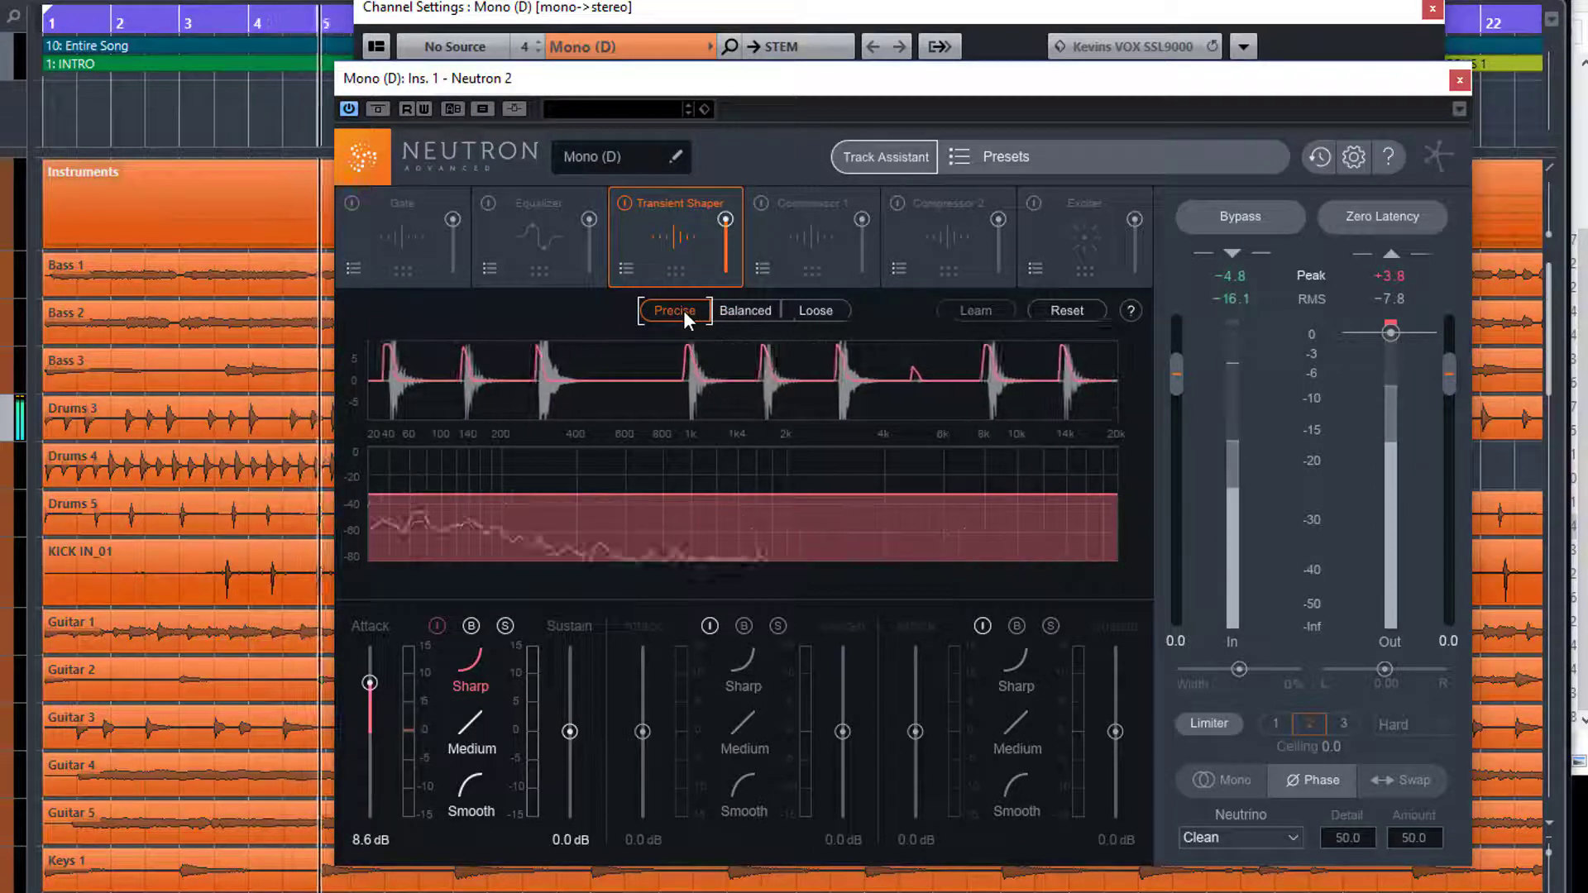
pyautogui.click(729, 313)
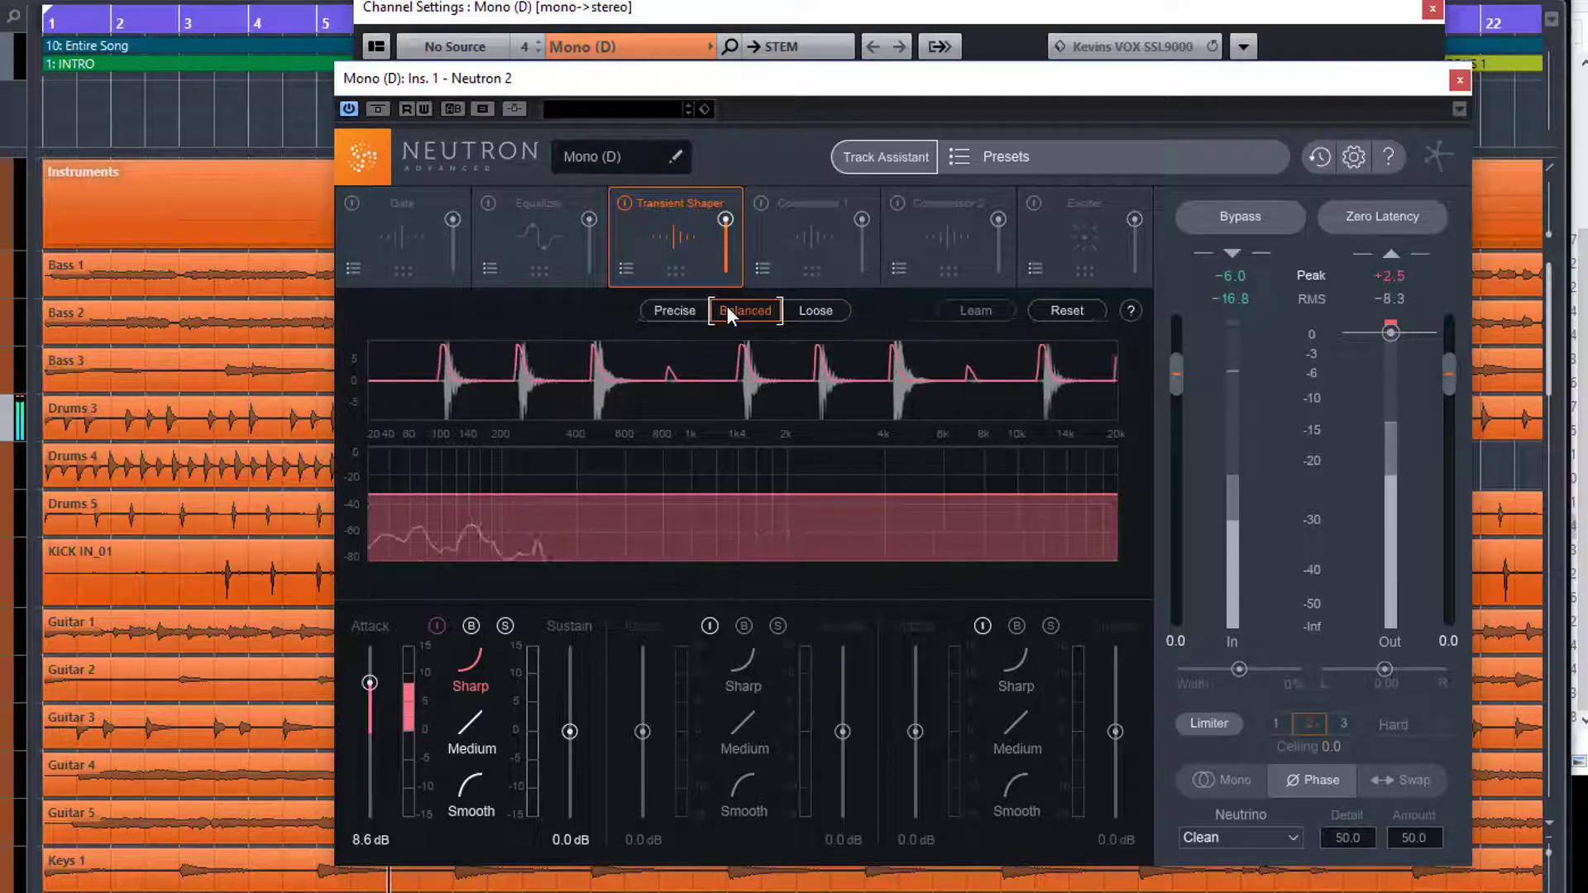
pyautogui.click(807, 311)
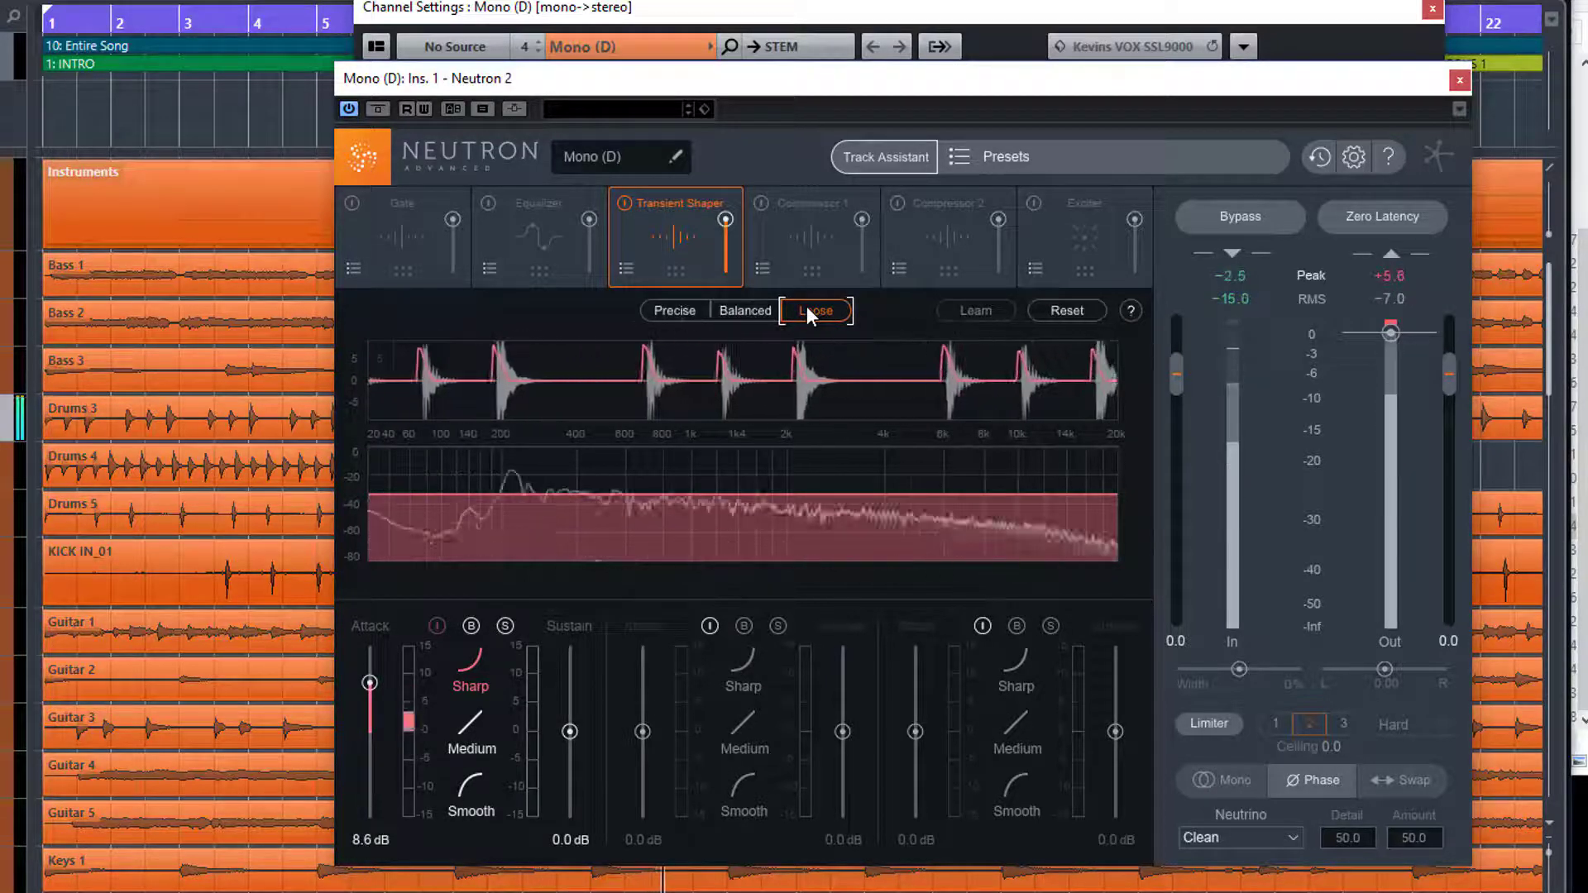
pyautogui.click(681, 312)
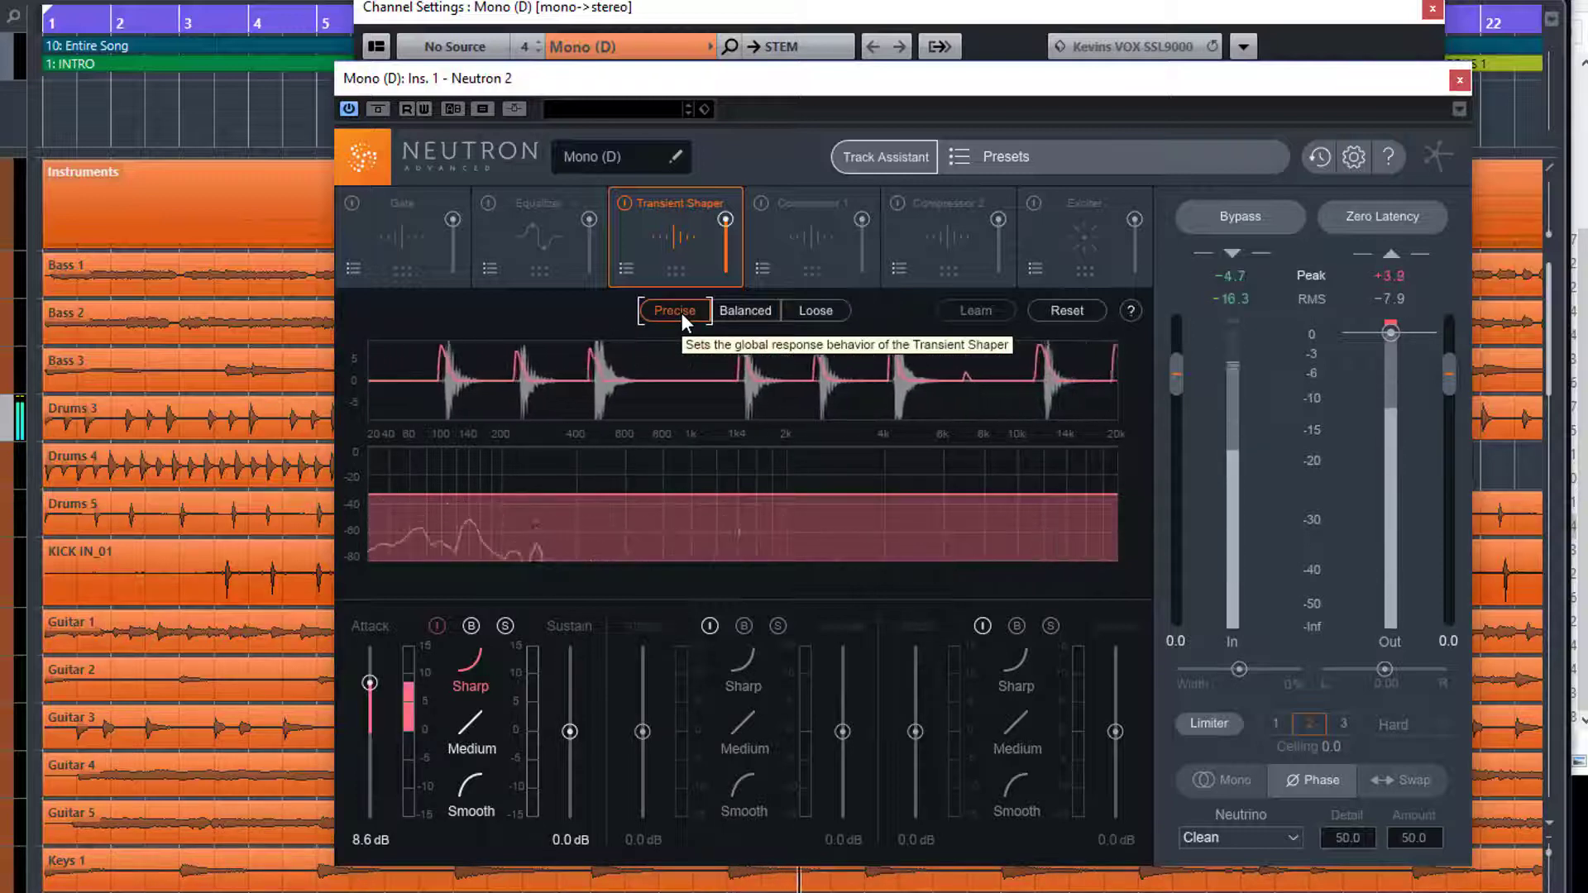
pyautogui.click(727, 310)
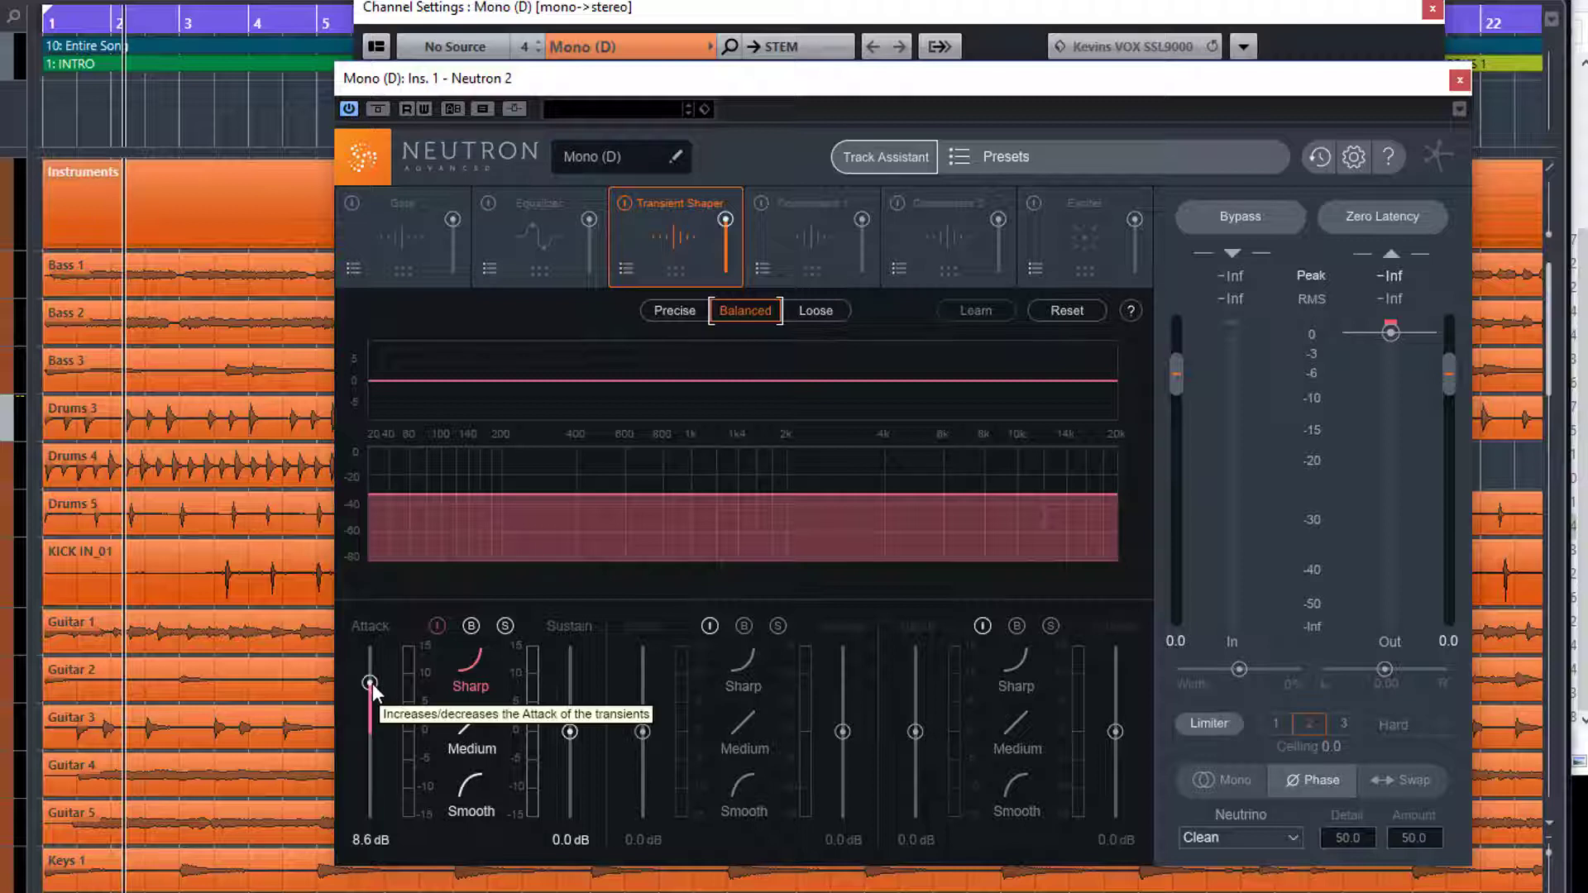
# Step: Reset the first band's attack to 0.0 dB, and raise its sustain to 12.2 dB while the drums play
pyautogui.press('space')
pyautogui.moveTo(372, 684); pyautogui.dragTo(398, 775)
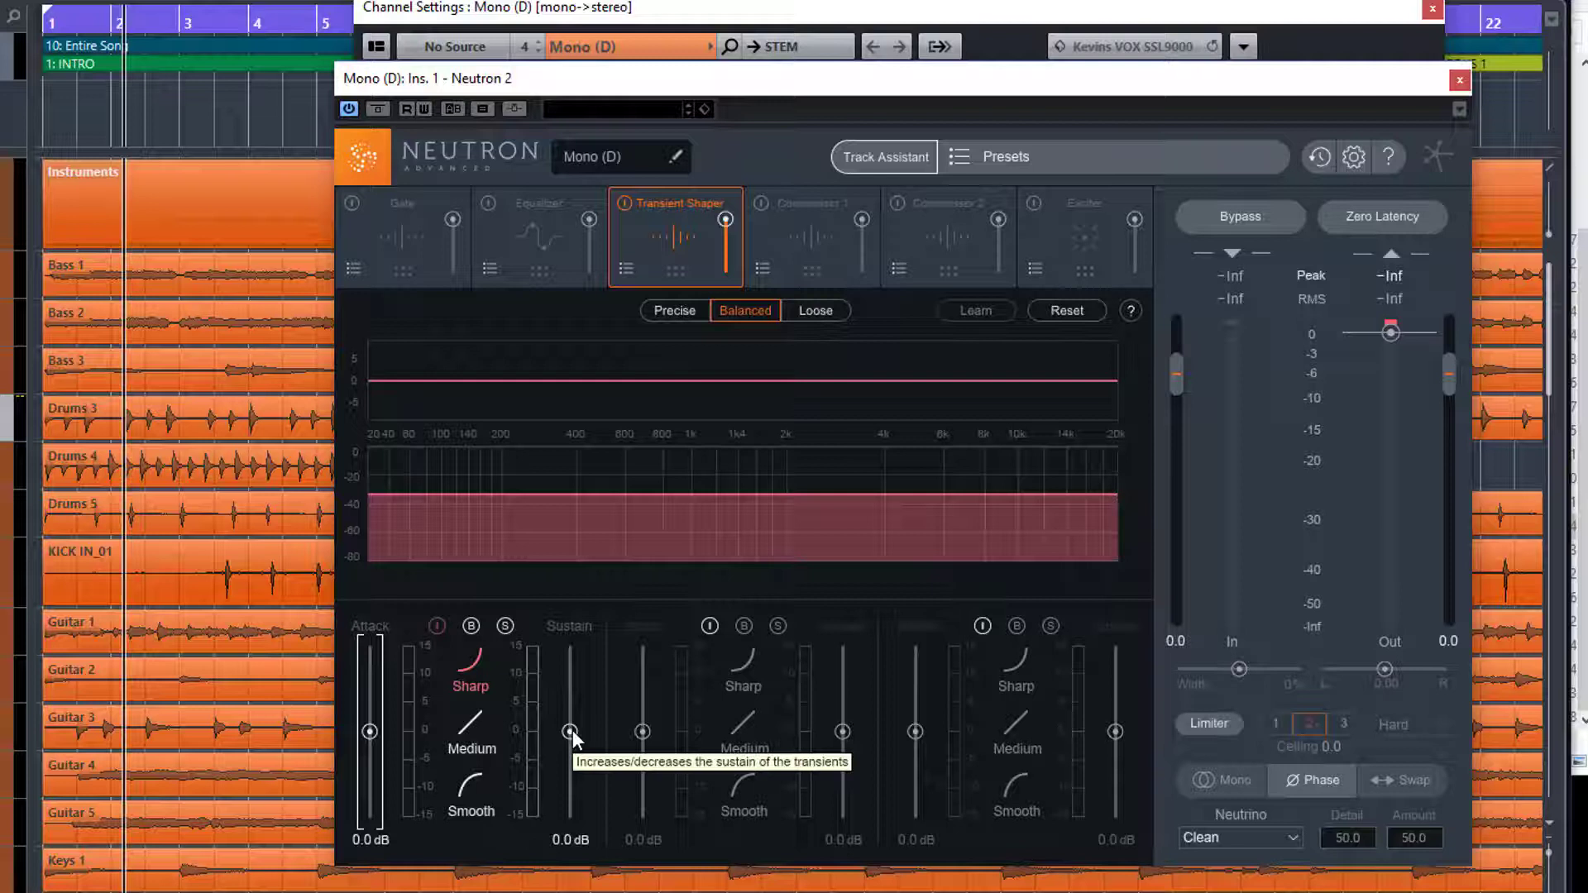
pyautogui.press('space')
pyautogui.moveTo(568, 731); pyautogui.dragTo(569, 682)
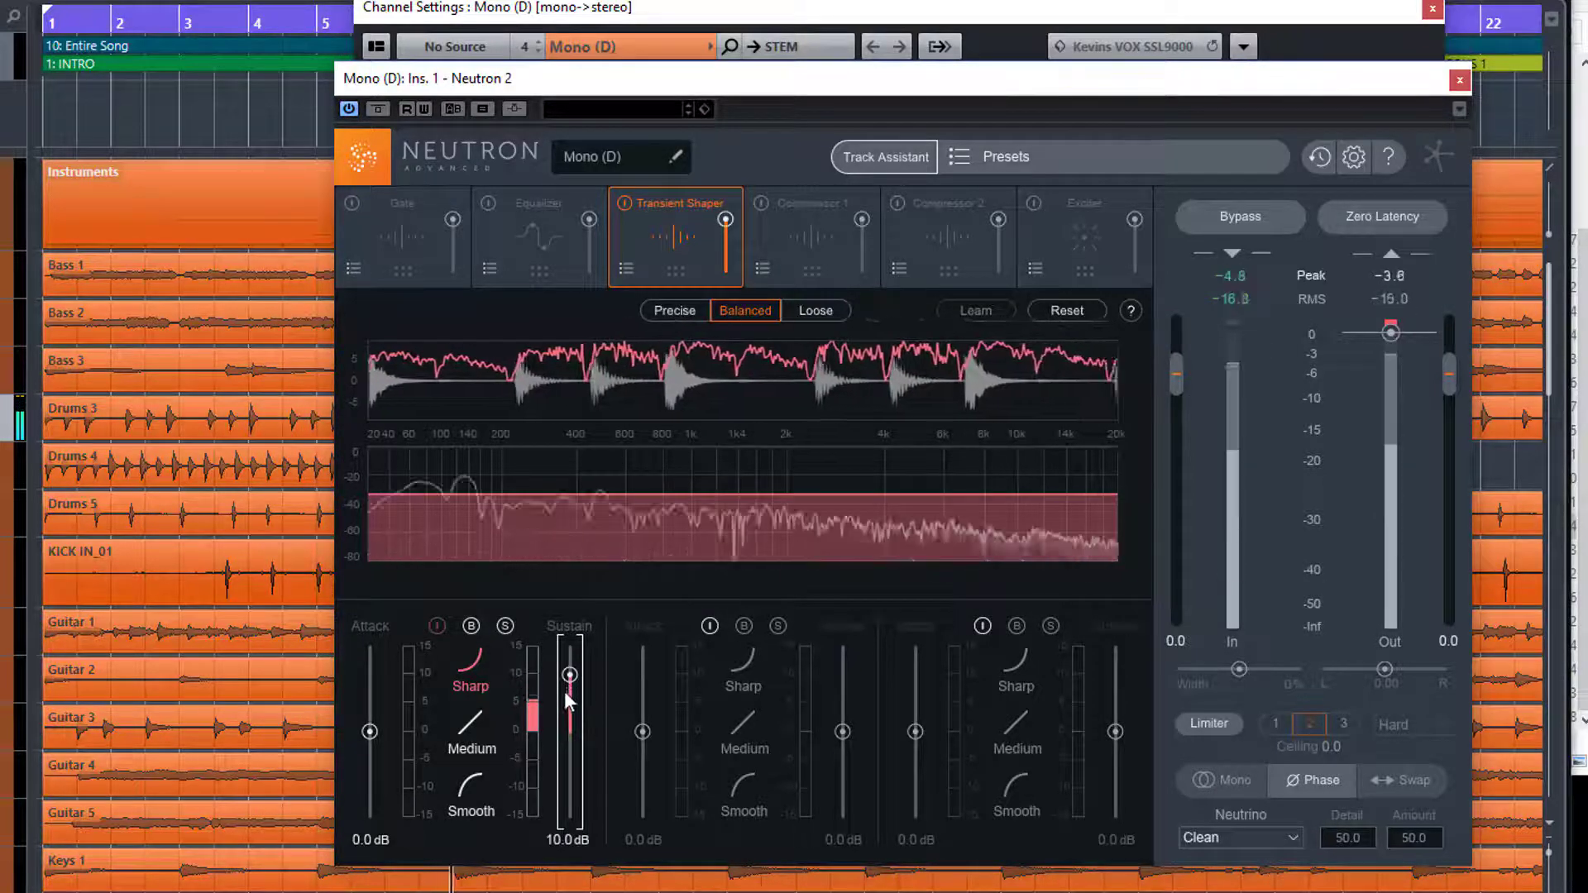
pyautogui.moveTo(566, 681); pyautogui.dragTo(566, 661)
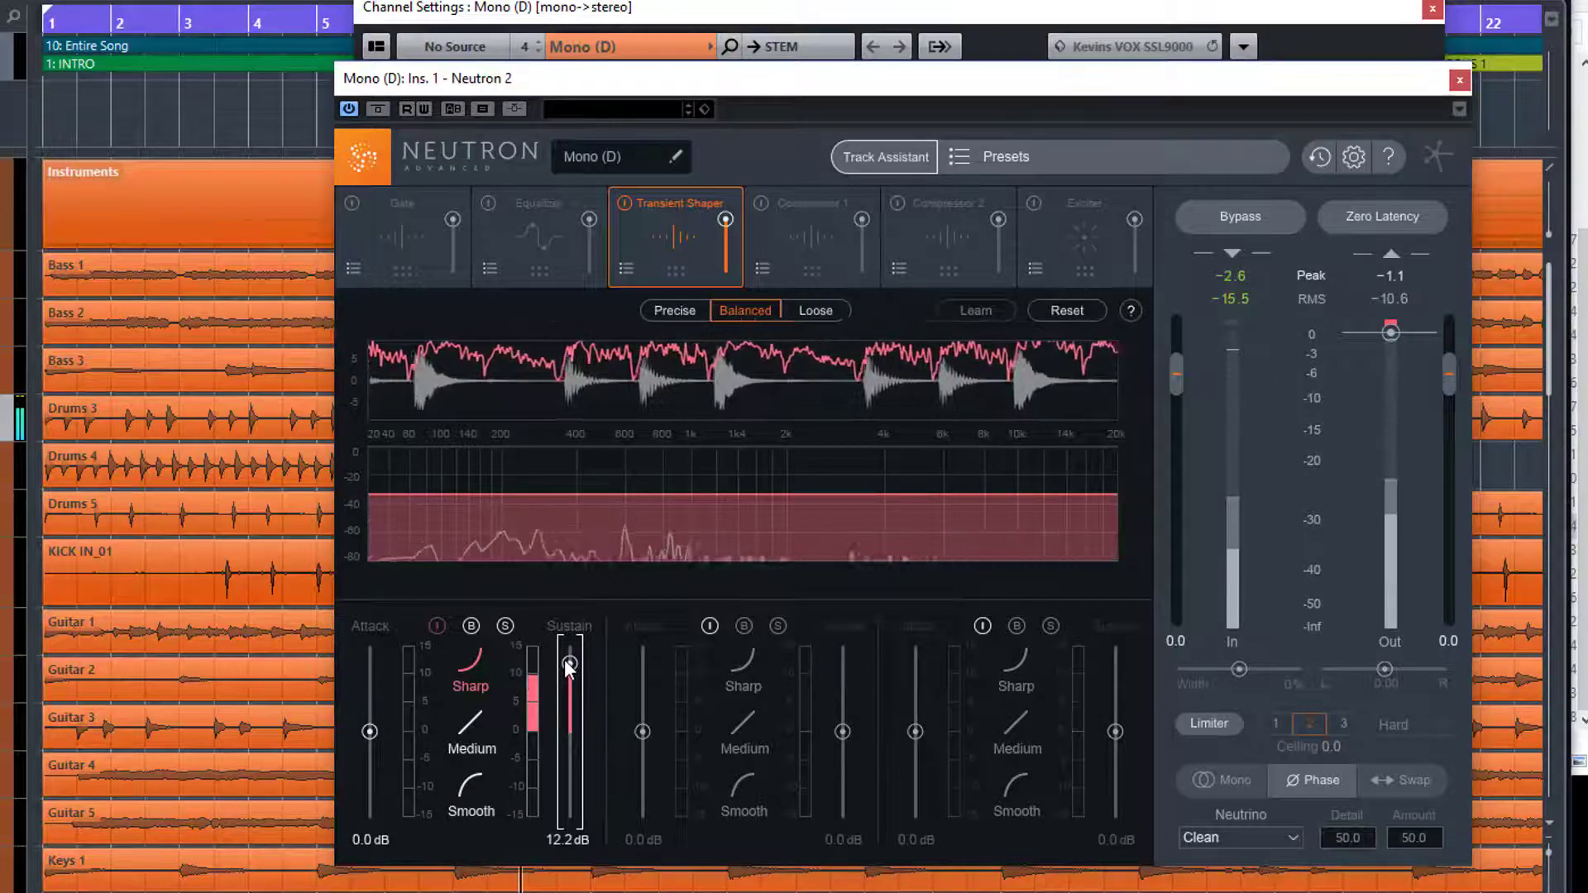
pyautogui.press('space')
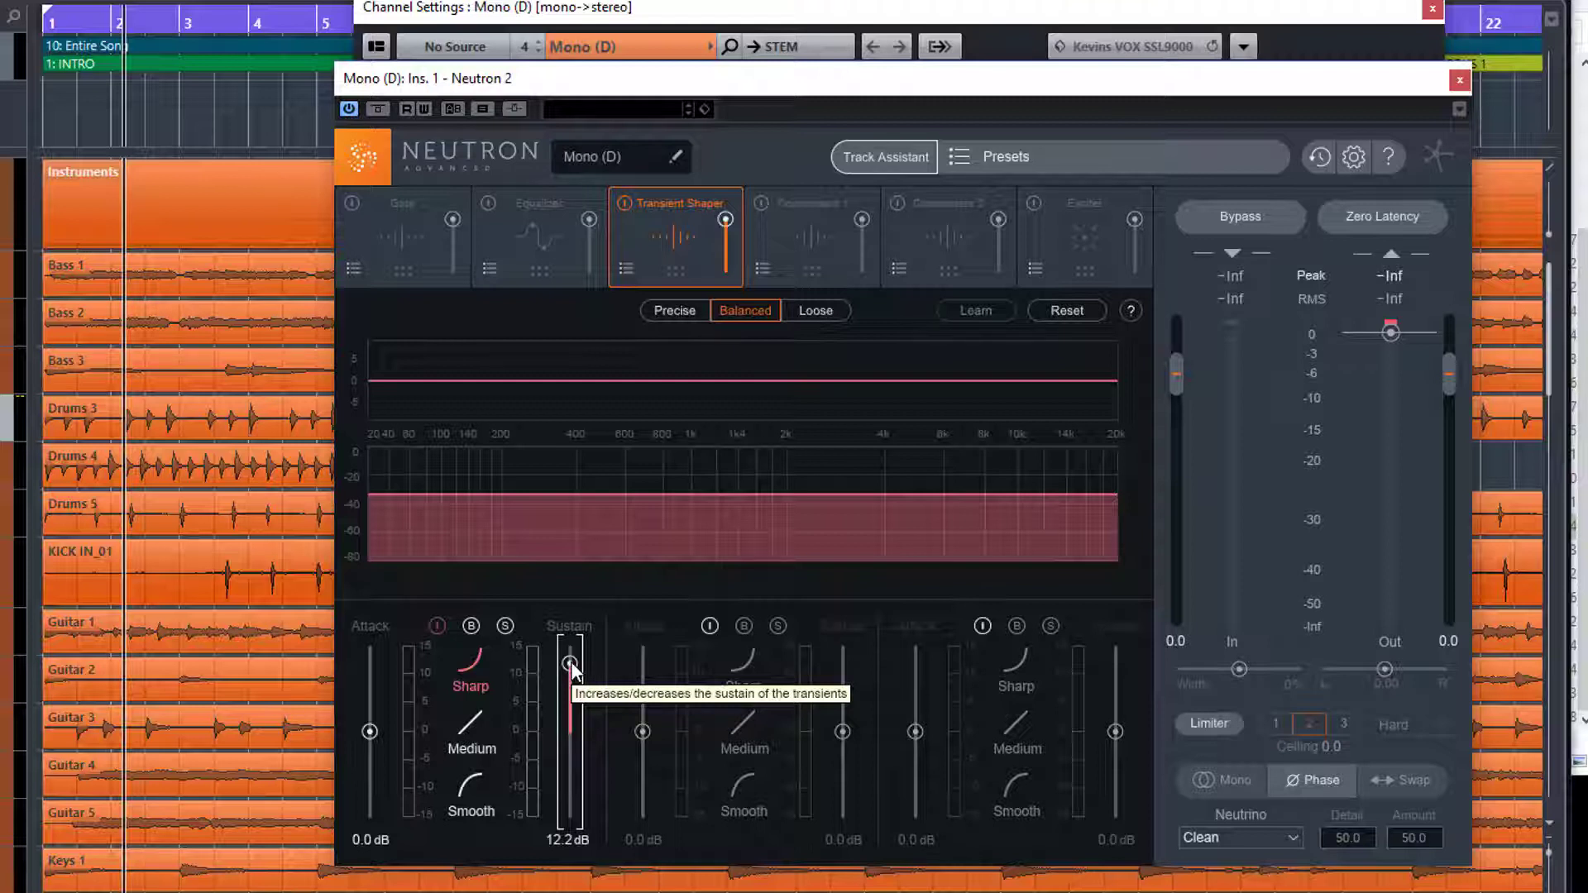
# Step: Replay the drums while lowering the first band's sustain to 0.5 dB, and stop playback
pyautogui.press('space')
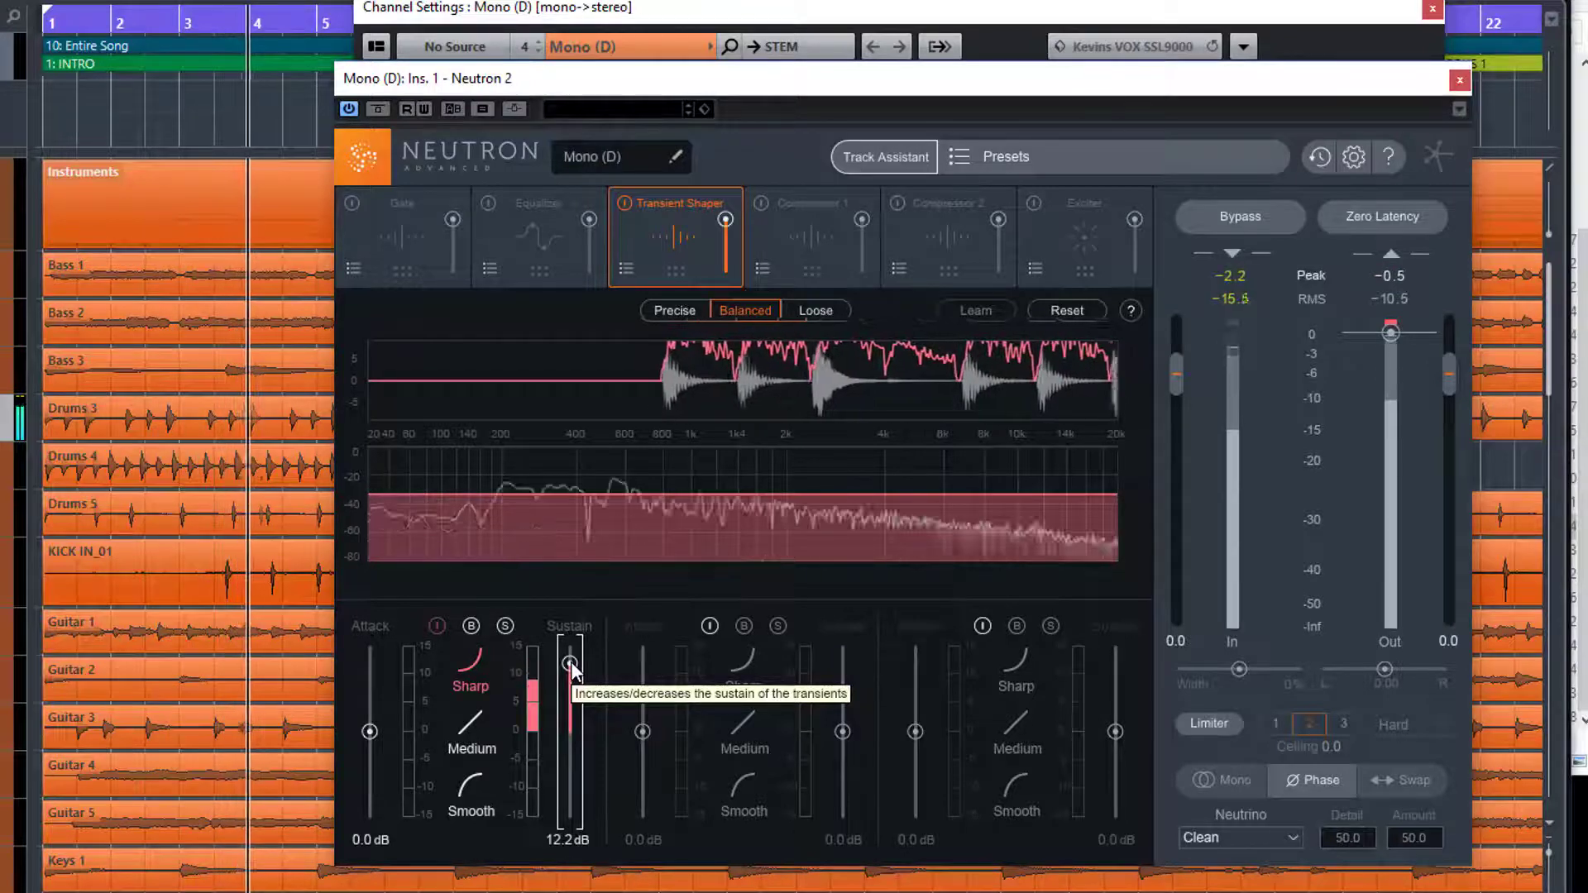
pyautogui.moveTo(570, 664); pyautogui.dragTo(578, 727)
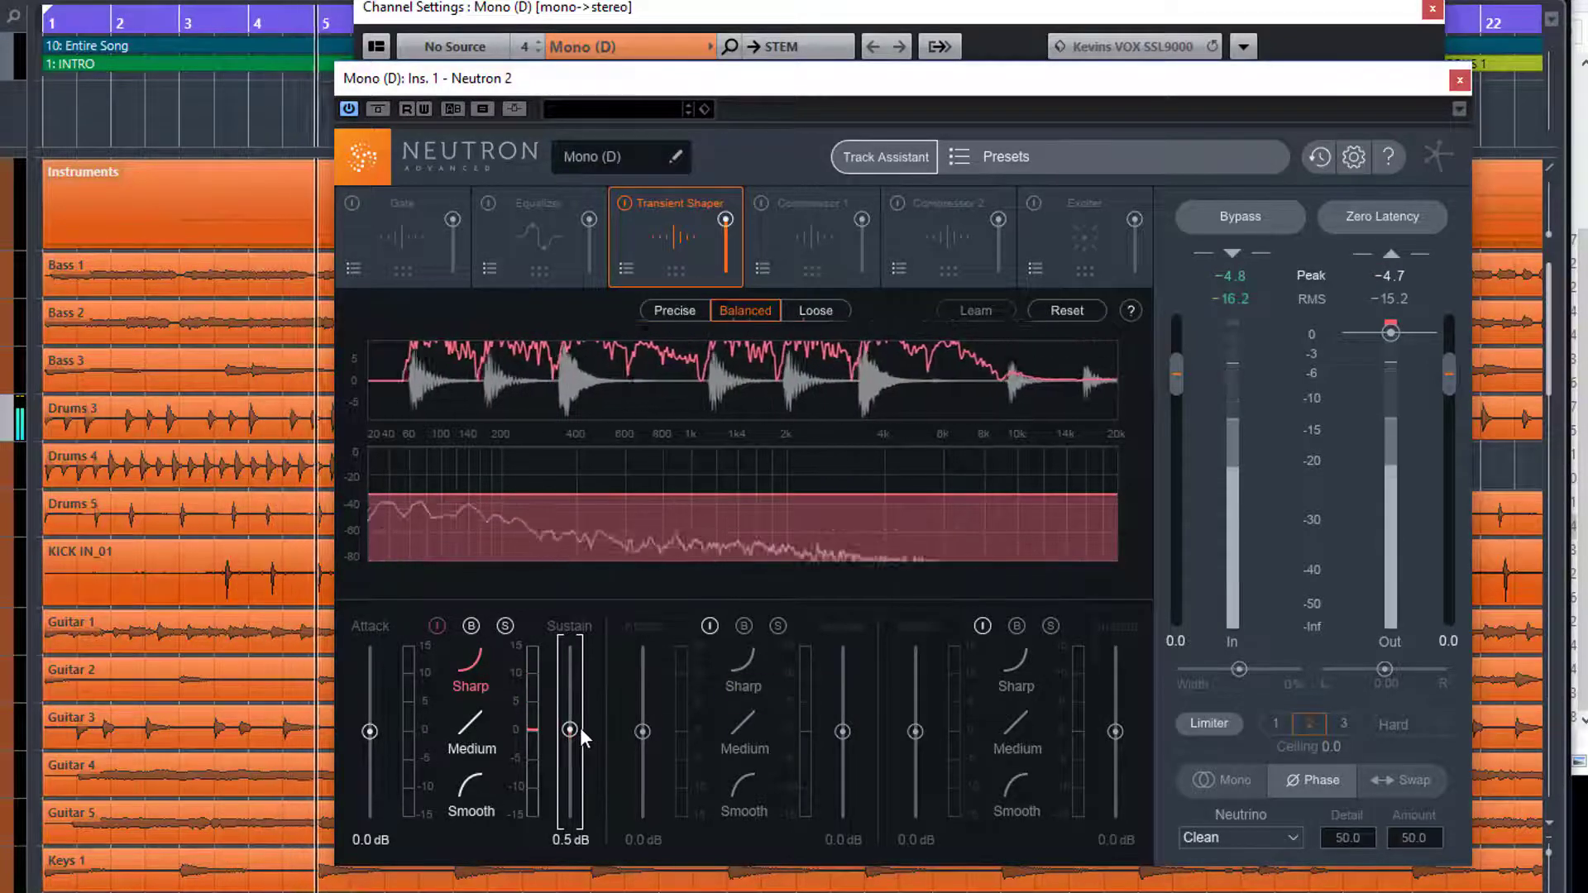
pyautogui.press('space')
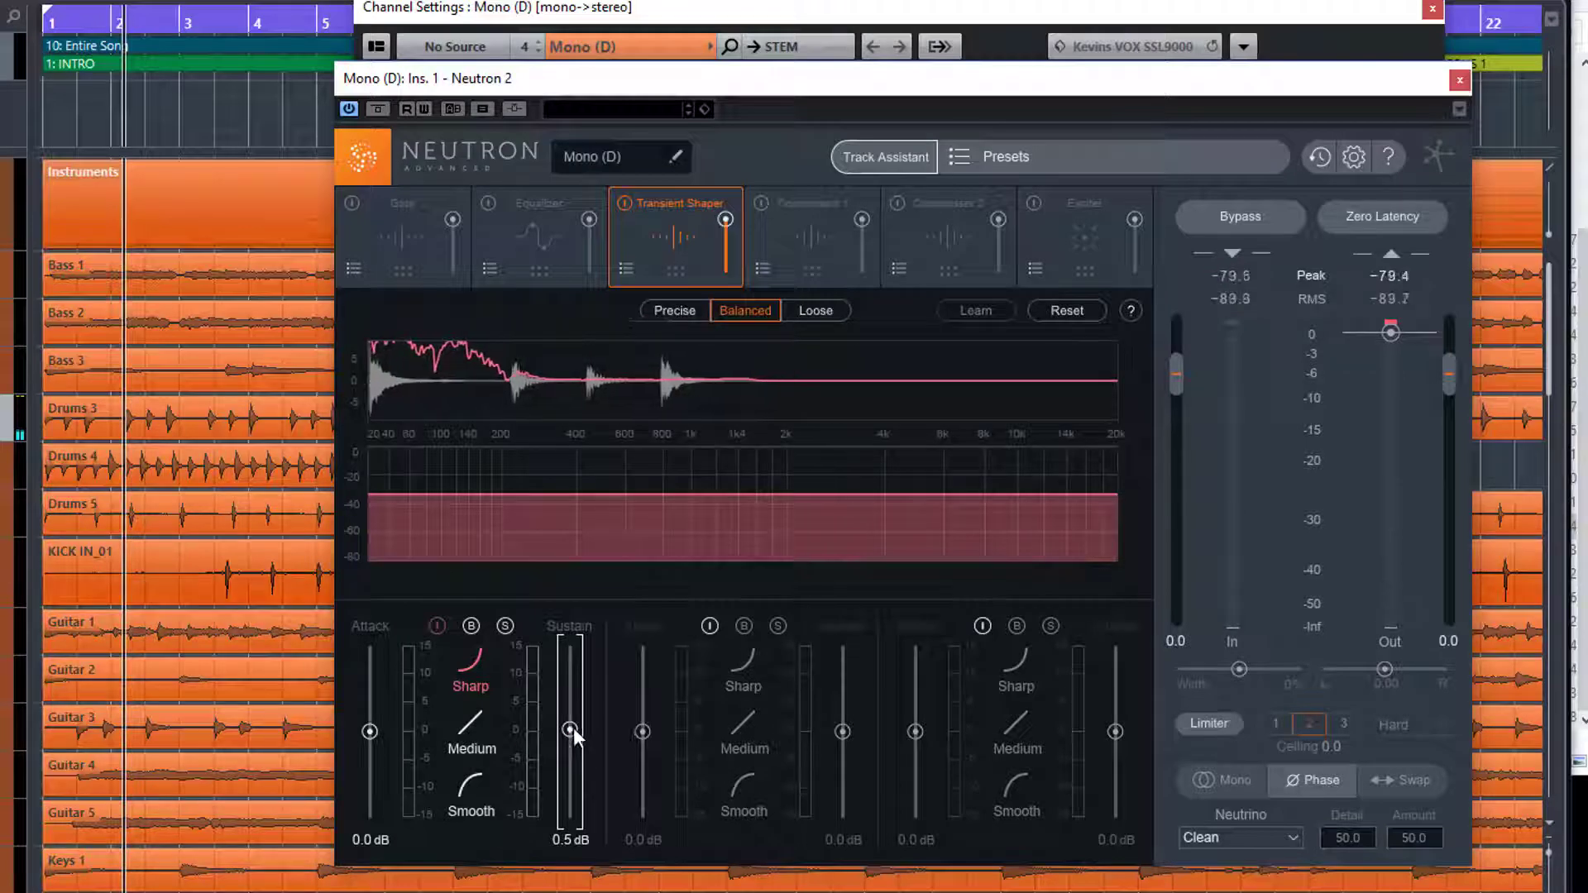
# Step: Play the drums with the first band's sustain cut to -9.8 dB, and return it to 0.0 dB
pyautogui.press('space')
pyautogui.moveTo(570, 726); pyautogui.dragTo(597, 786)
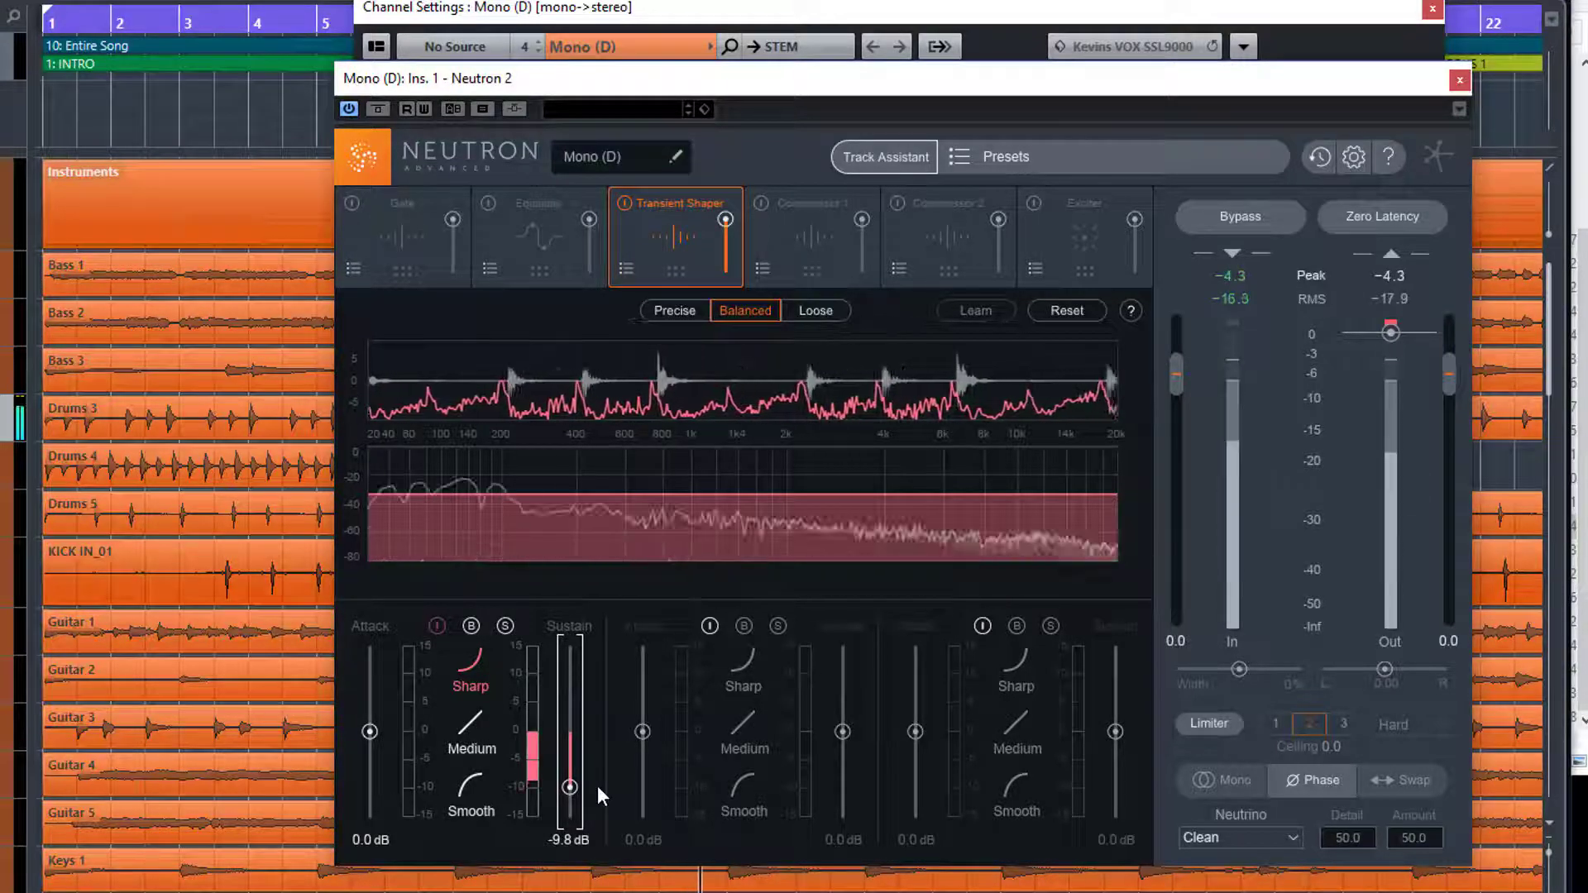
pyautogui.moveTo(572, 787); pyautogui.dragTo(567, 733)
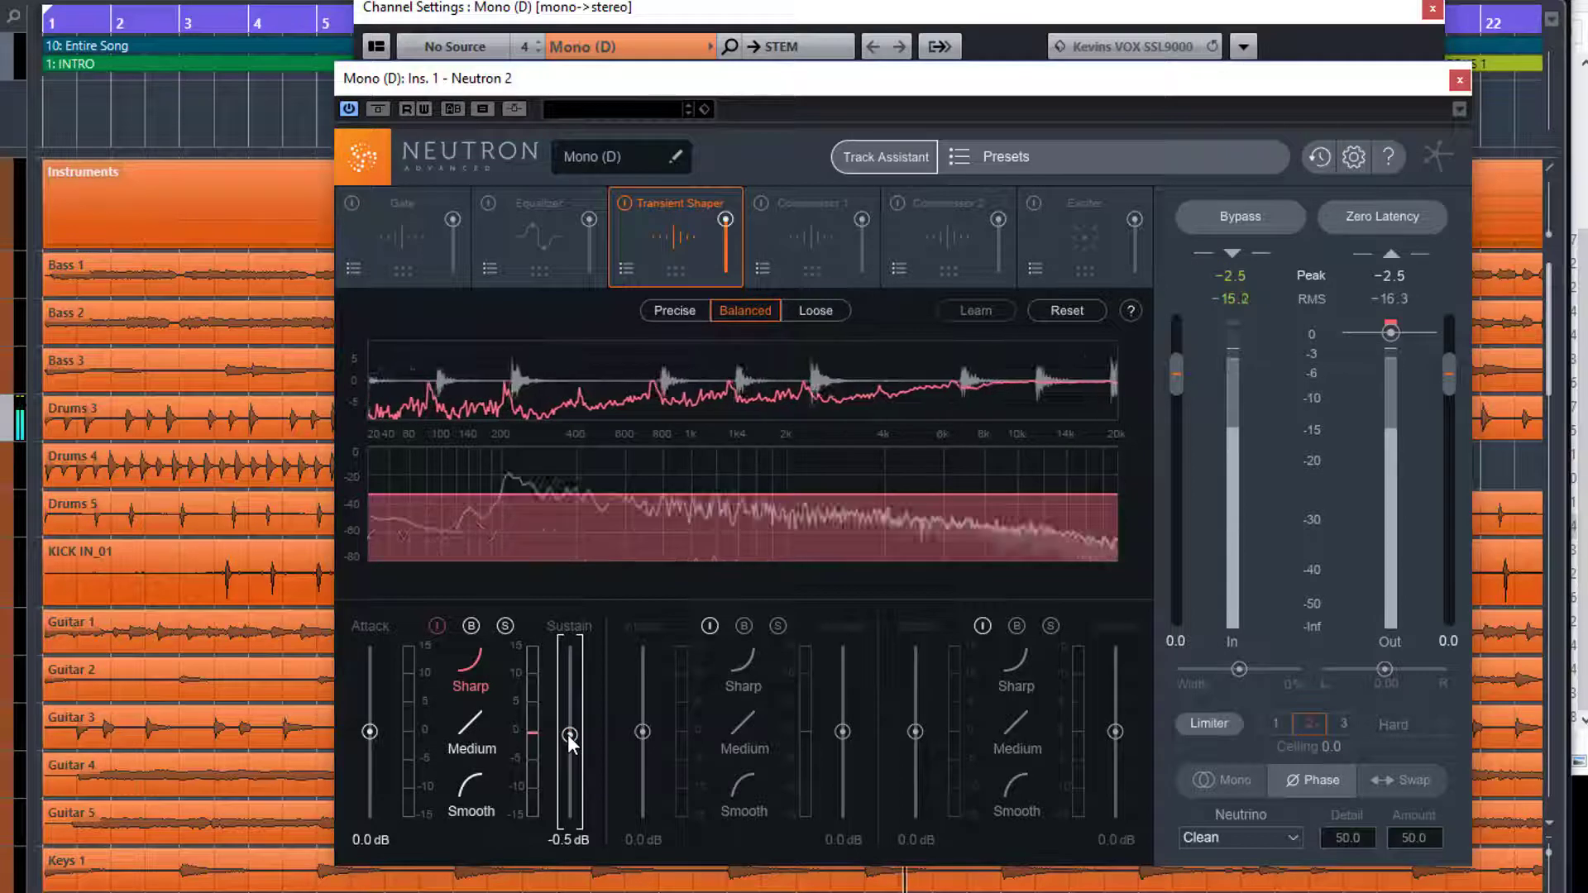
pyautogui.press('space')
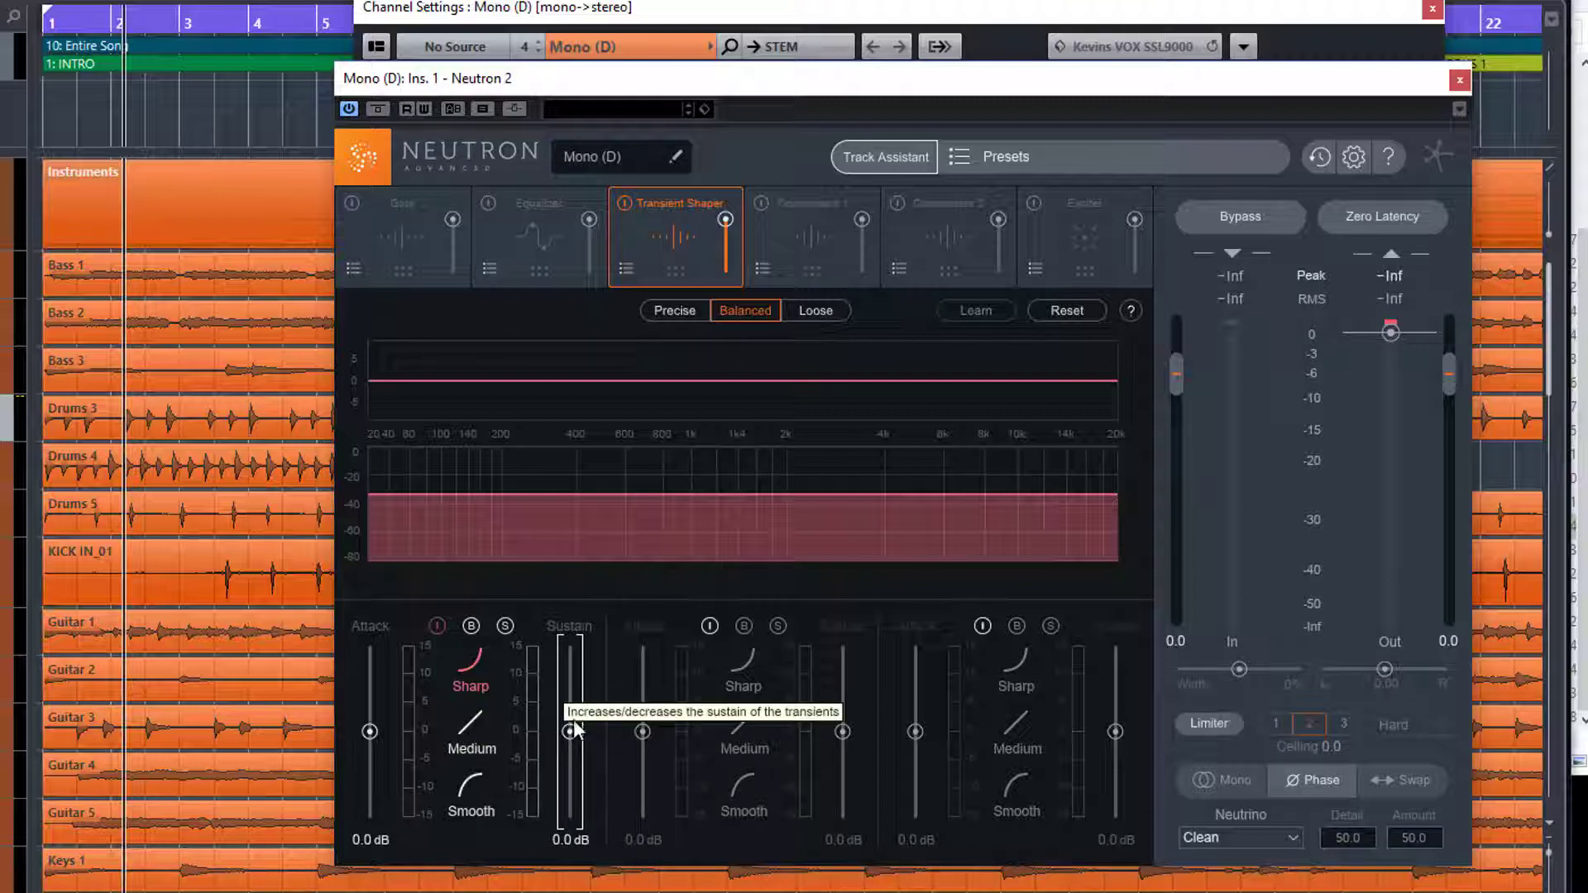
# Step: Set the first band's sustain to 8.6 dB and audition the Medium and Smooth envelope shapes during playback, returning to Sharp
pyautogui.press('space')
pyautogui.moveTo(569, 731); pyautogui.dragTo(568, 683)
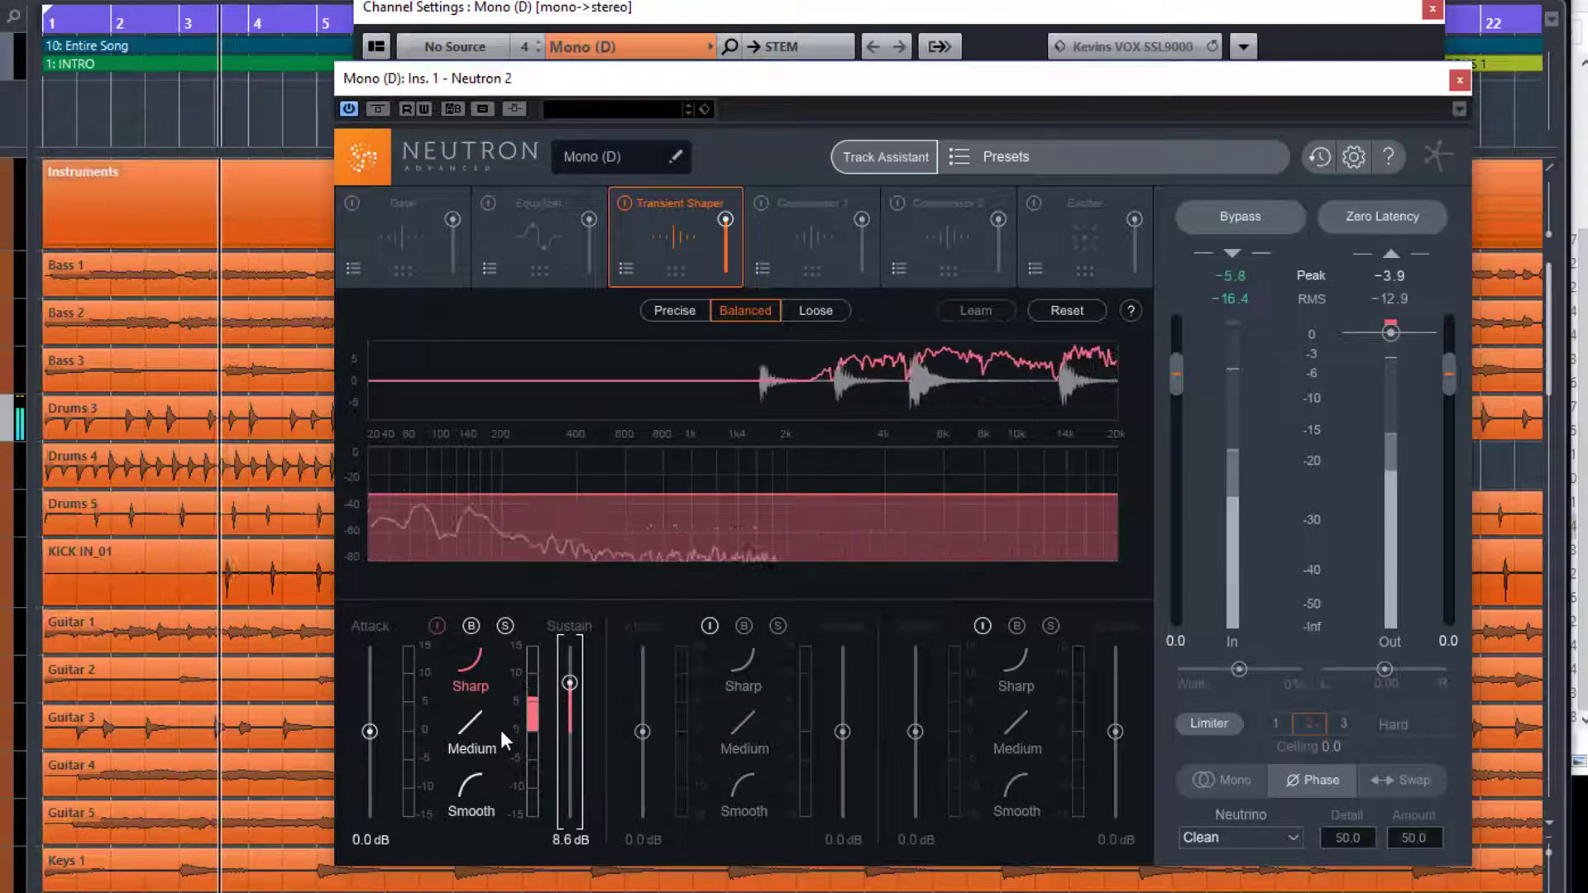
pyautogui.click(474, 727)
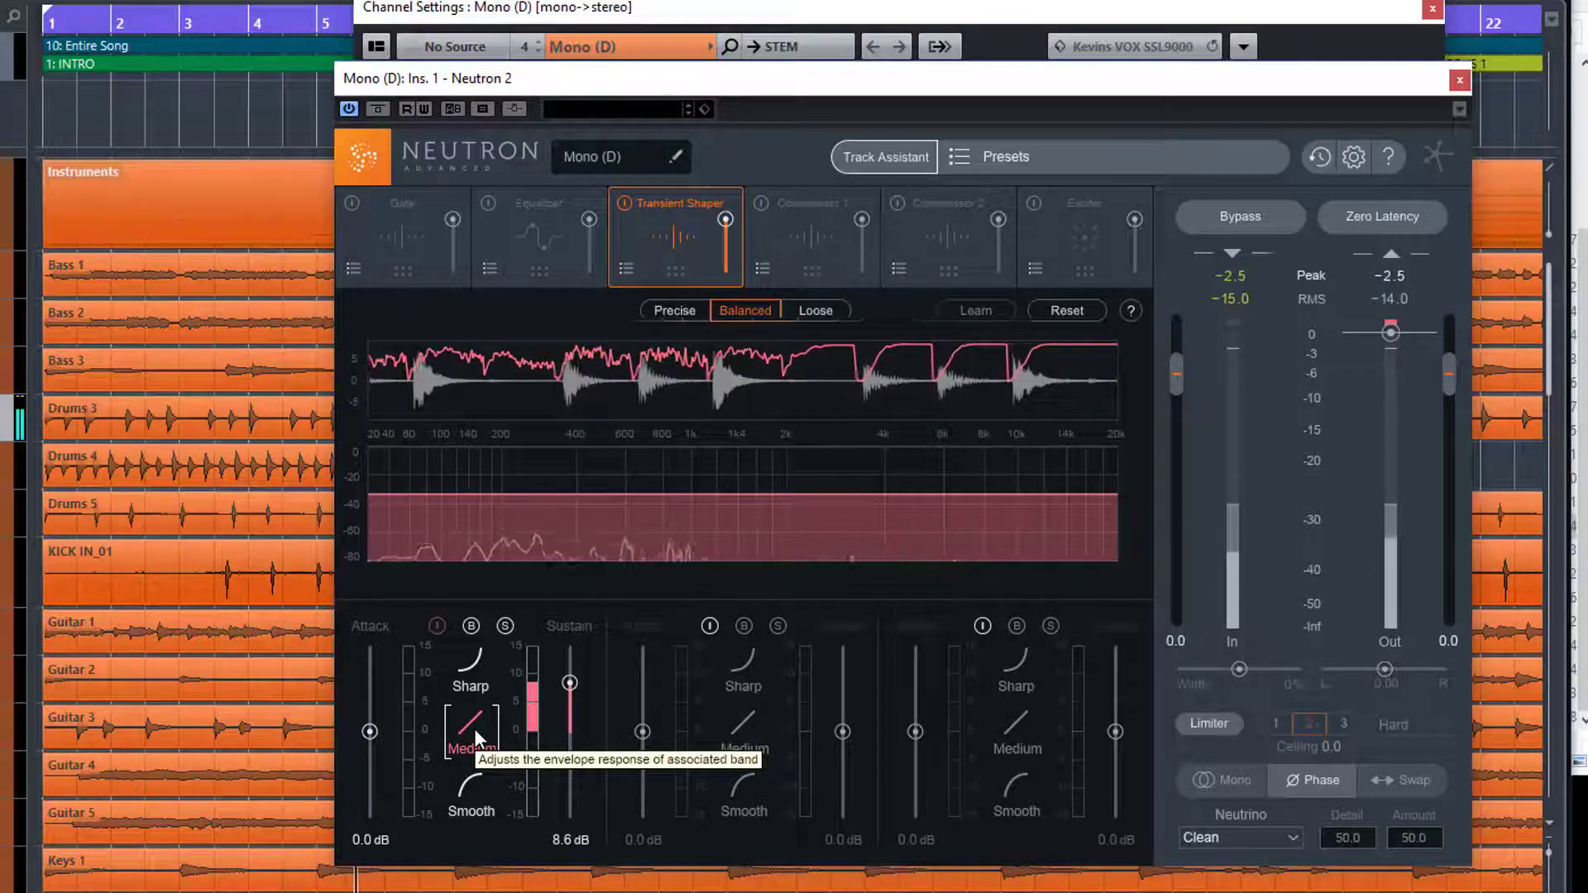
pyautogui.click(473, 776)
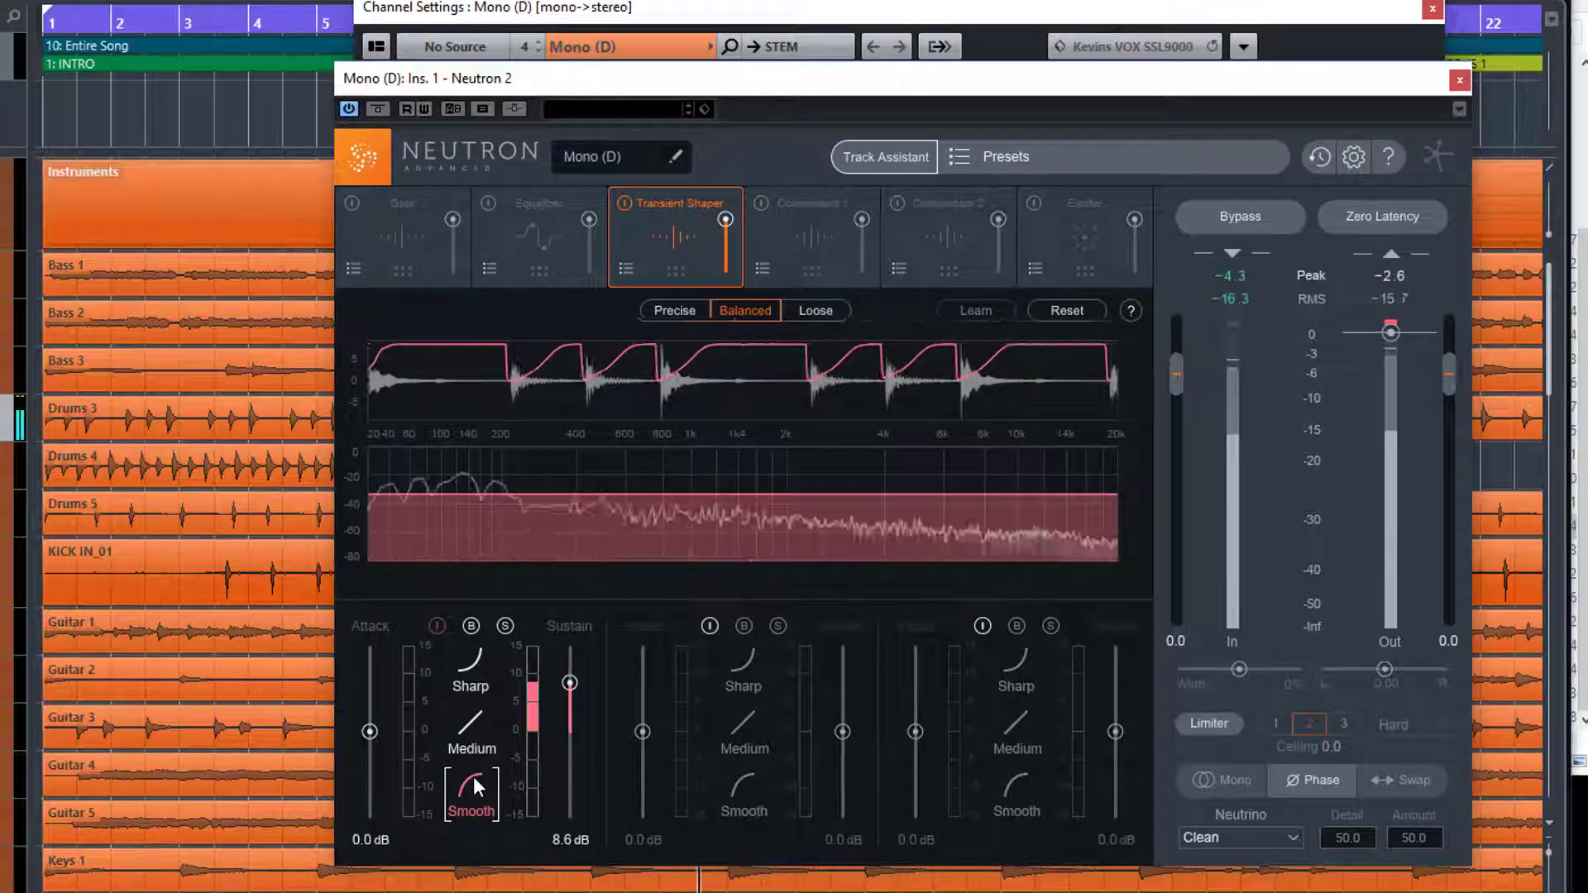
pyautogui.press('space')
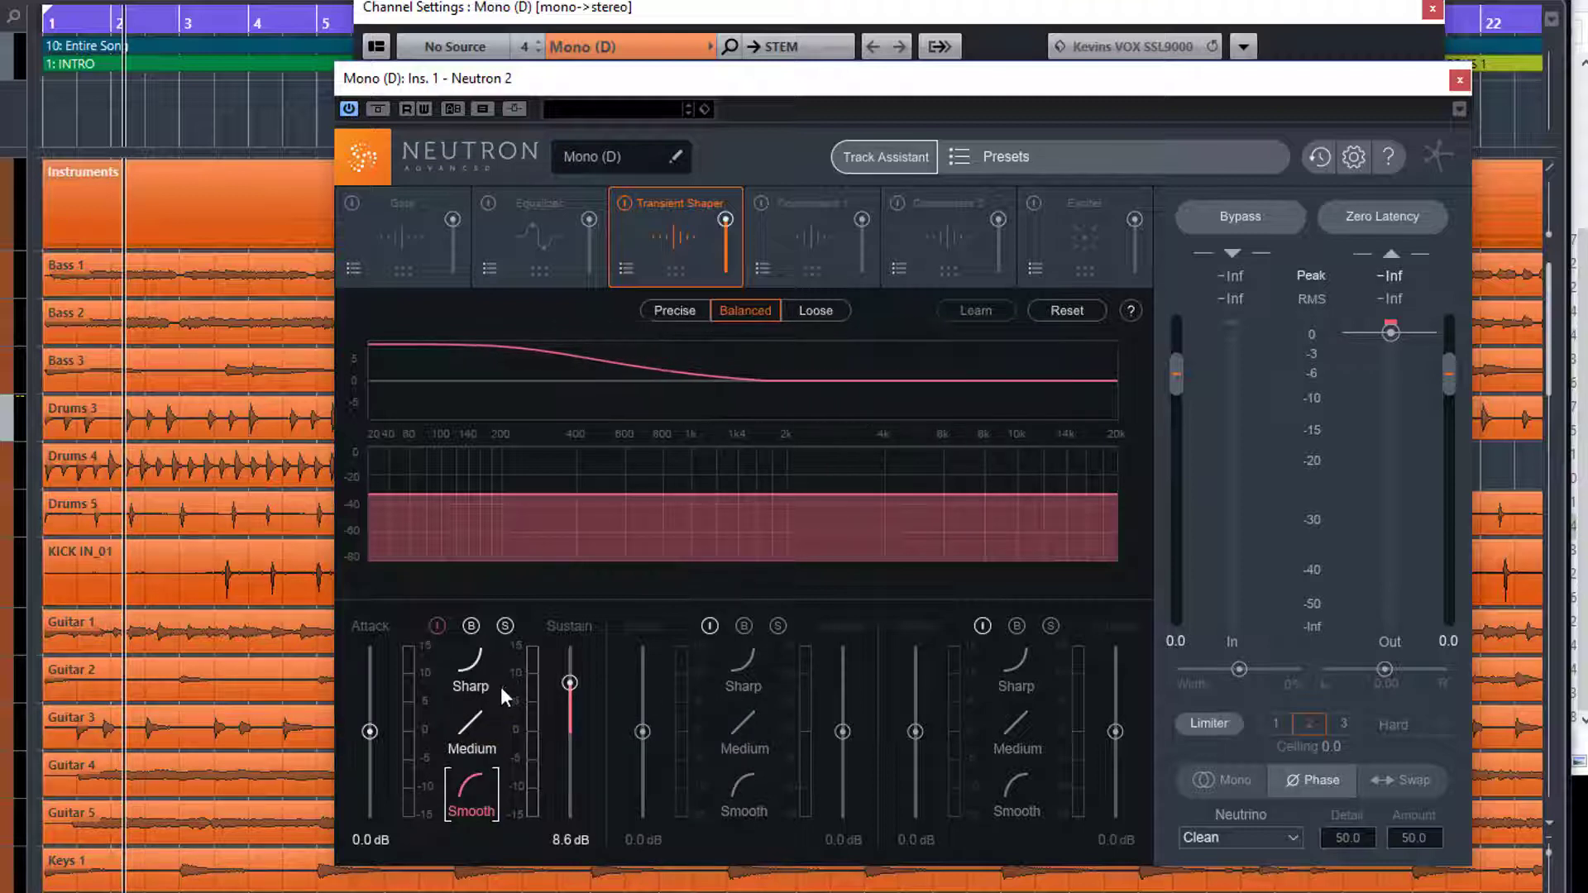
pyautogui.click(480, 663)
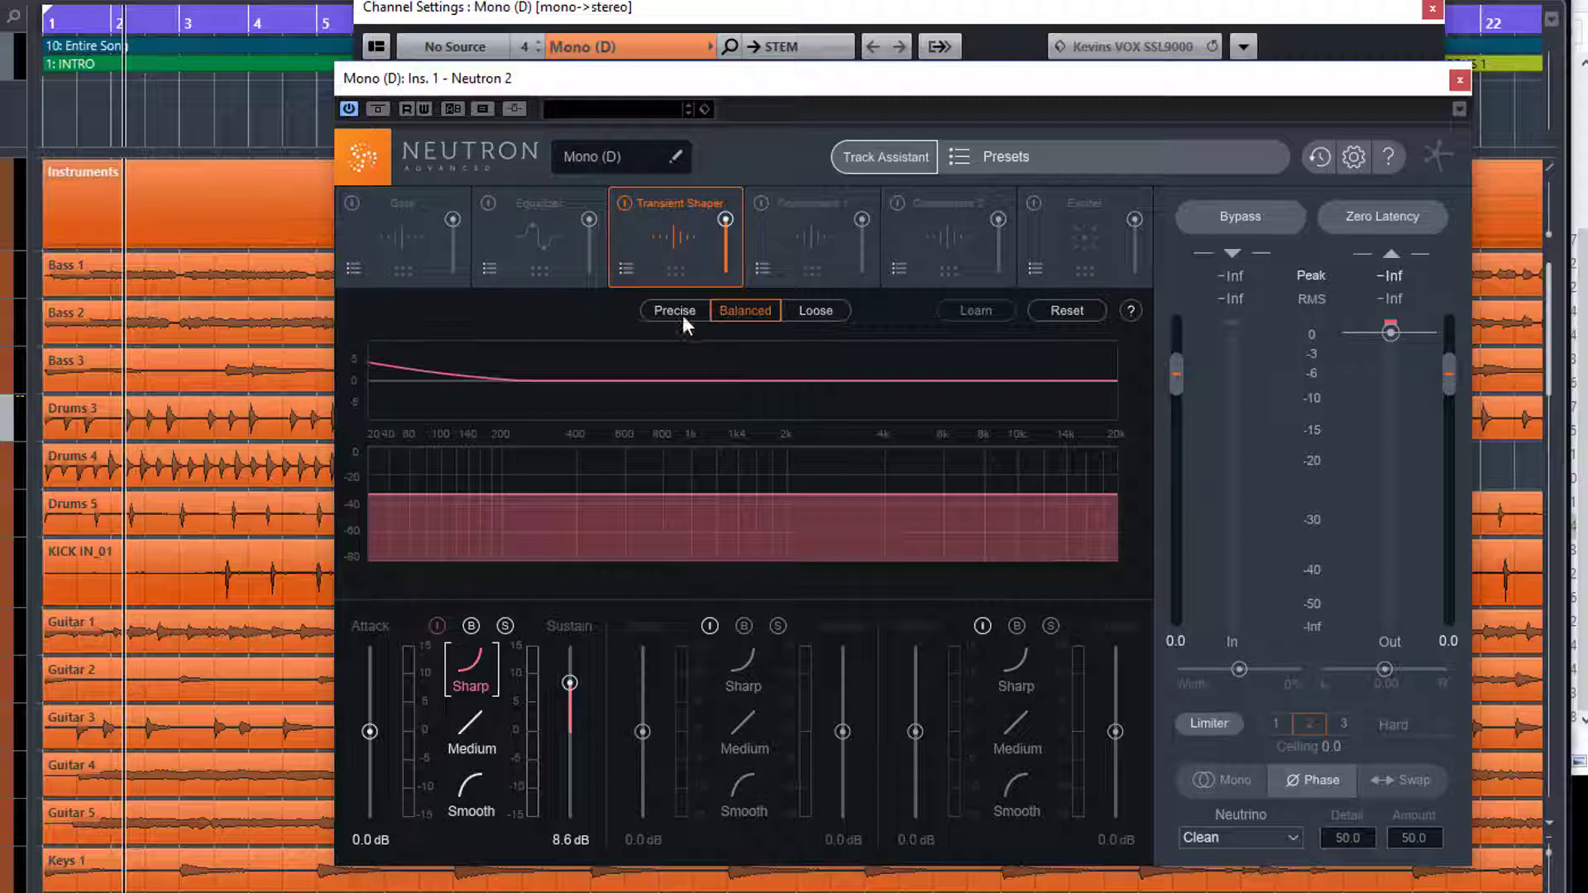
# Step: Compare the Precise, Balanced and Loose response modes on the boosted sustain during playback, ending on Balanced
pyautogui.press('space')
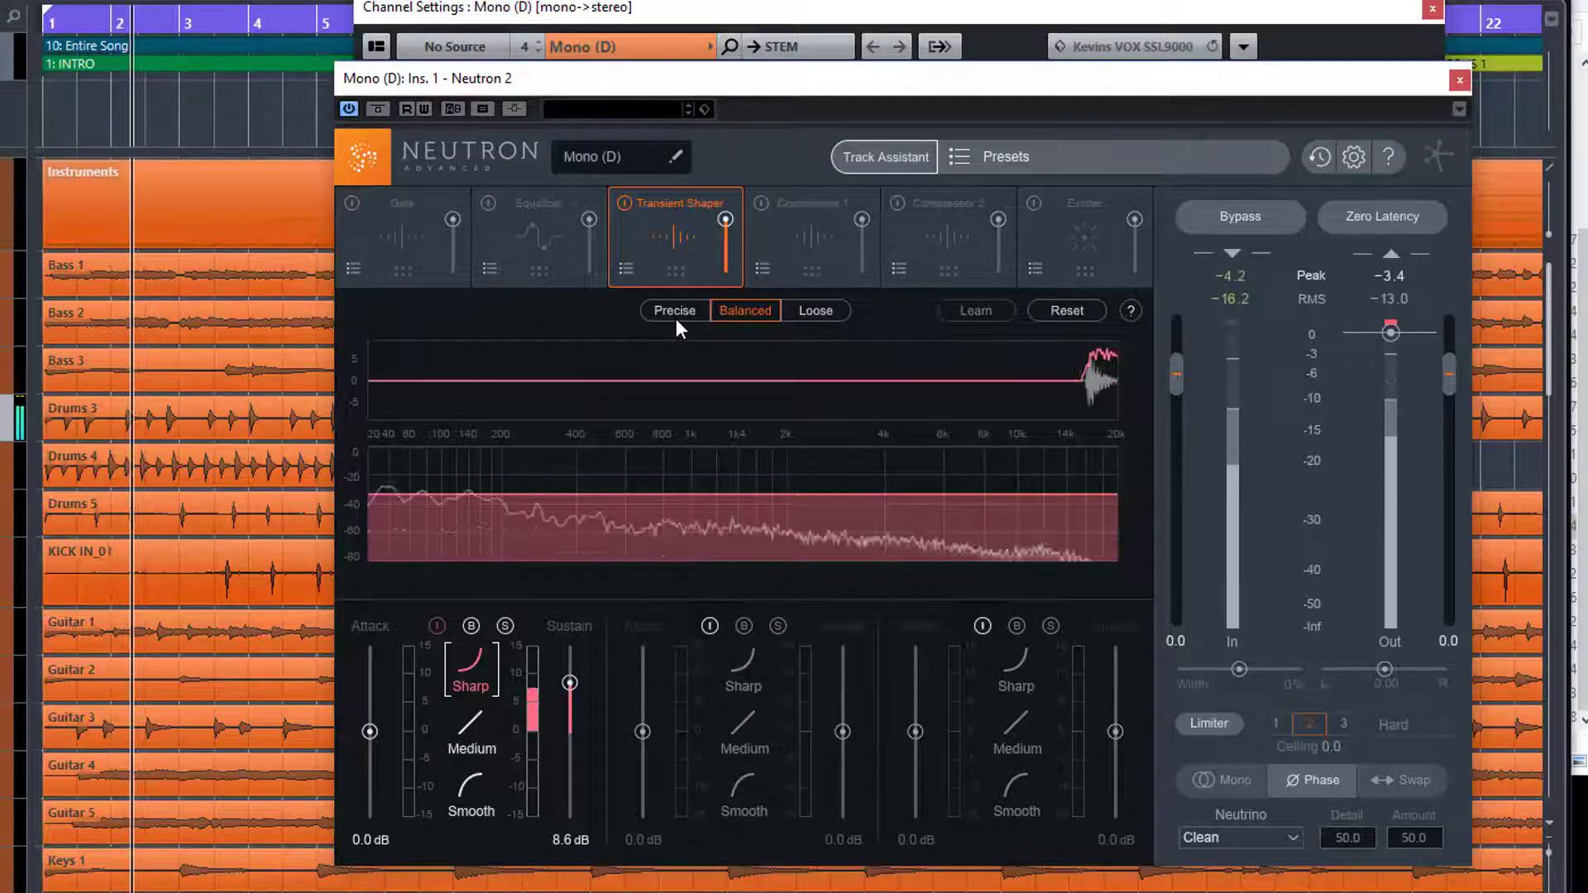
pyautogui.click(674, 310)
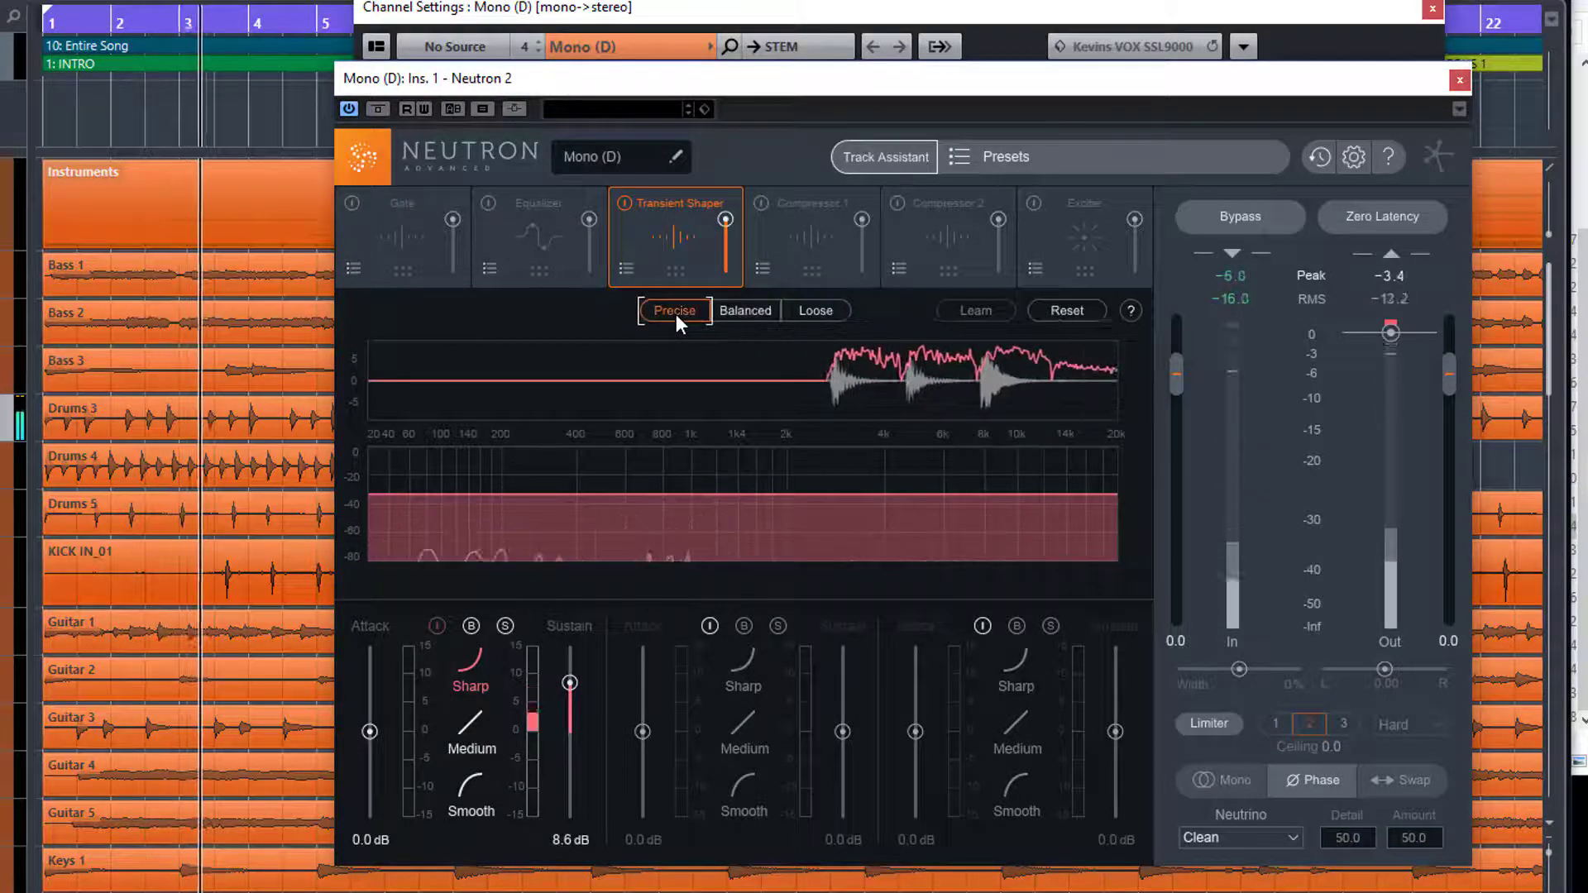
pyautogui.click(732, 311)
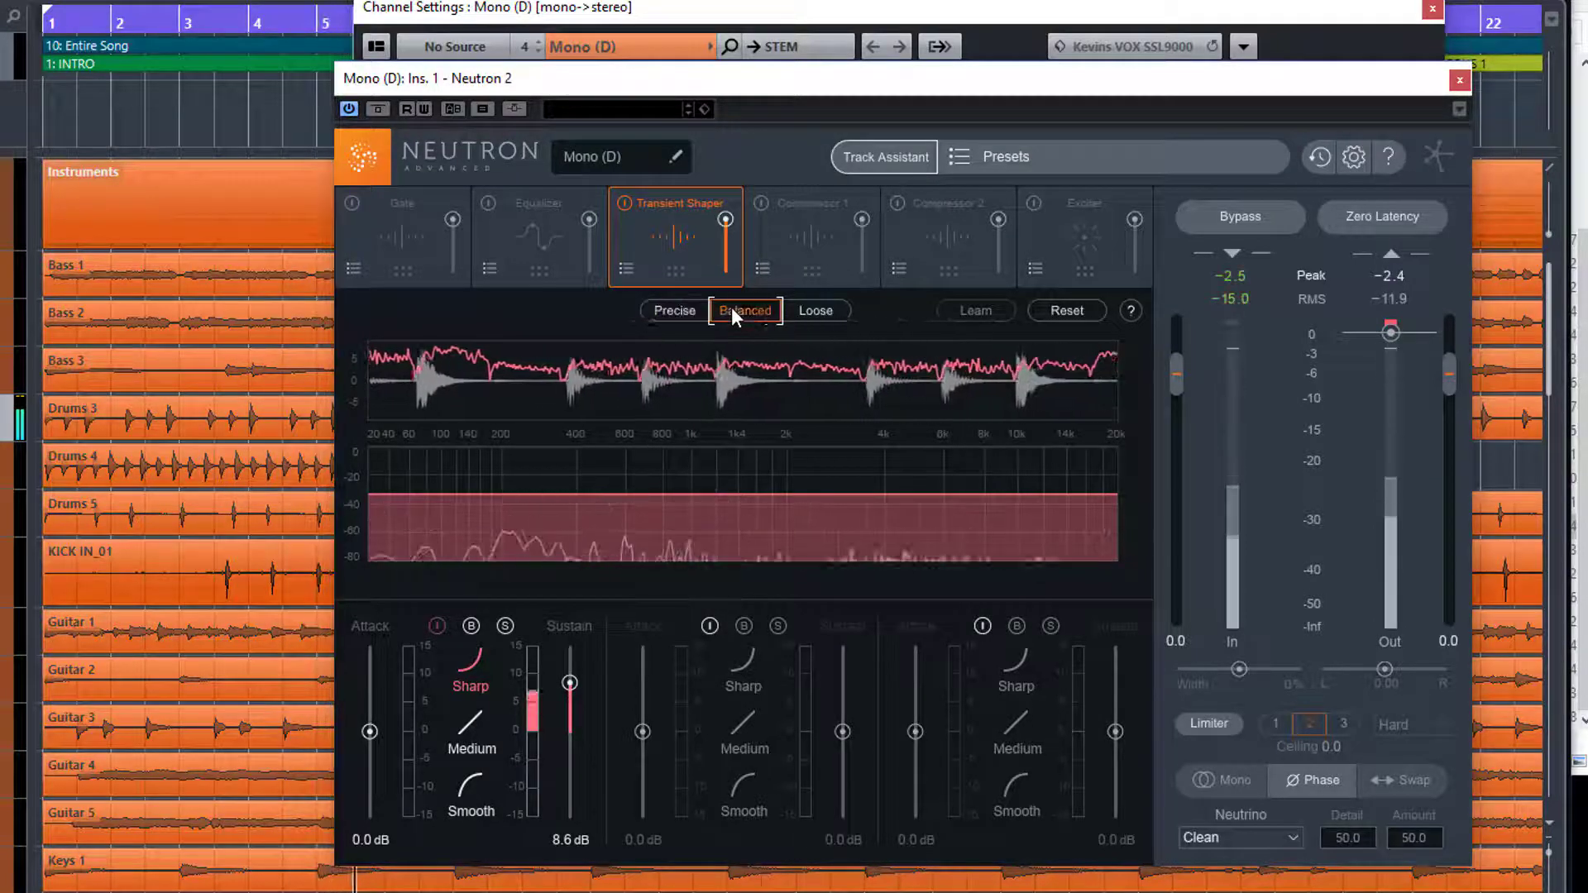
pyautogui.click(804, 314)
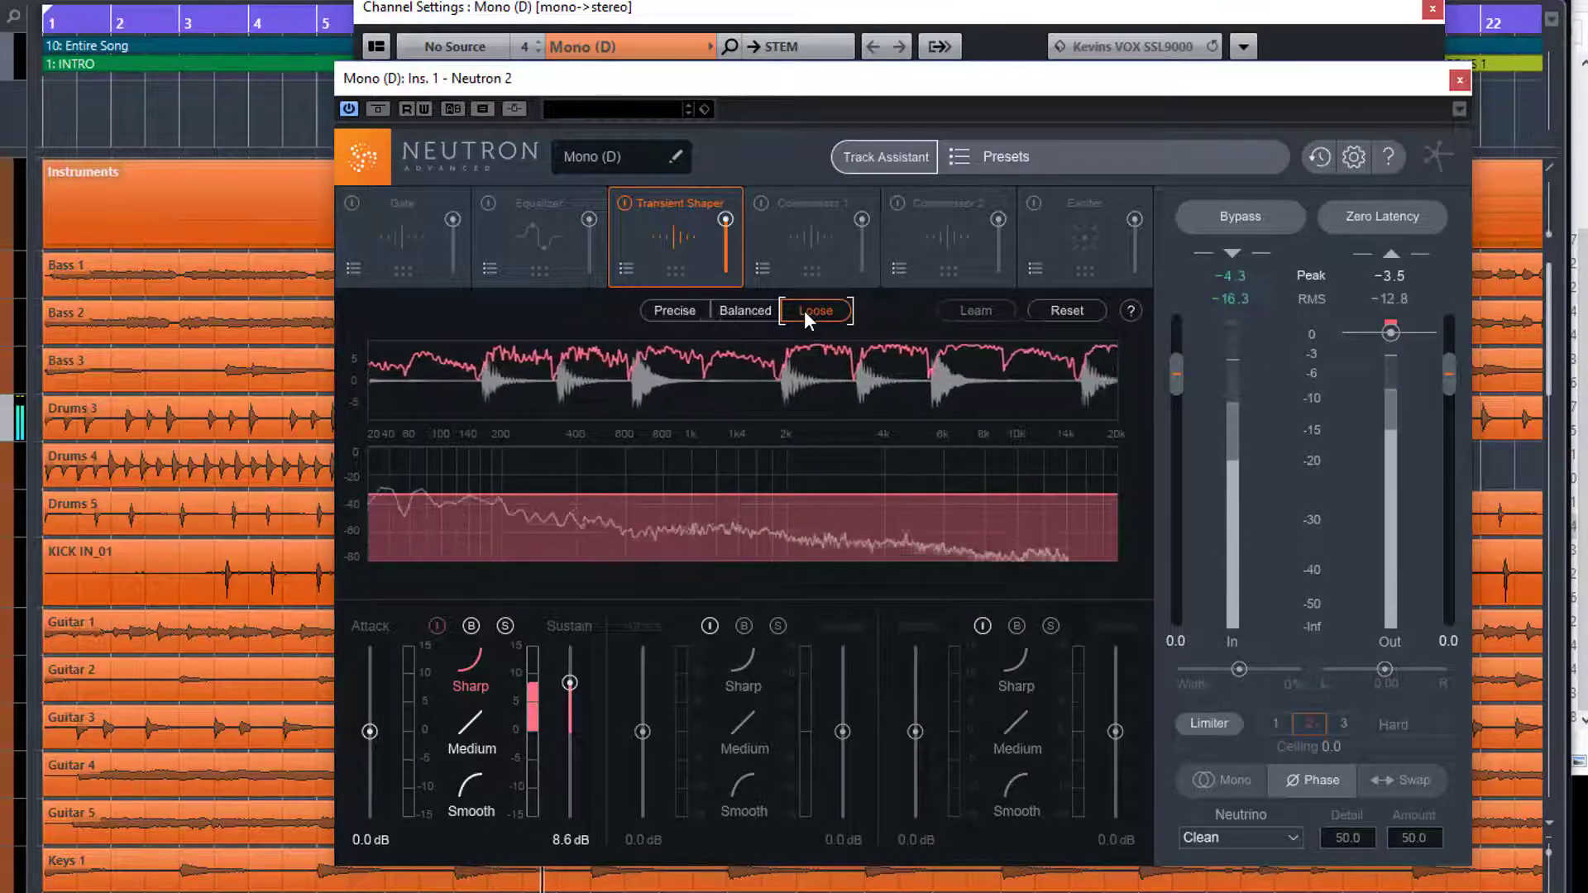
pyautogui.click(759, 311)
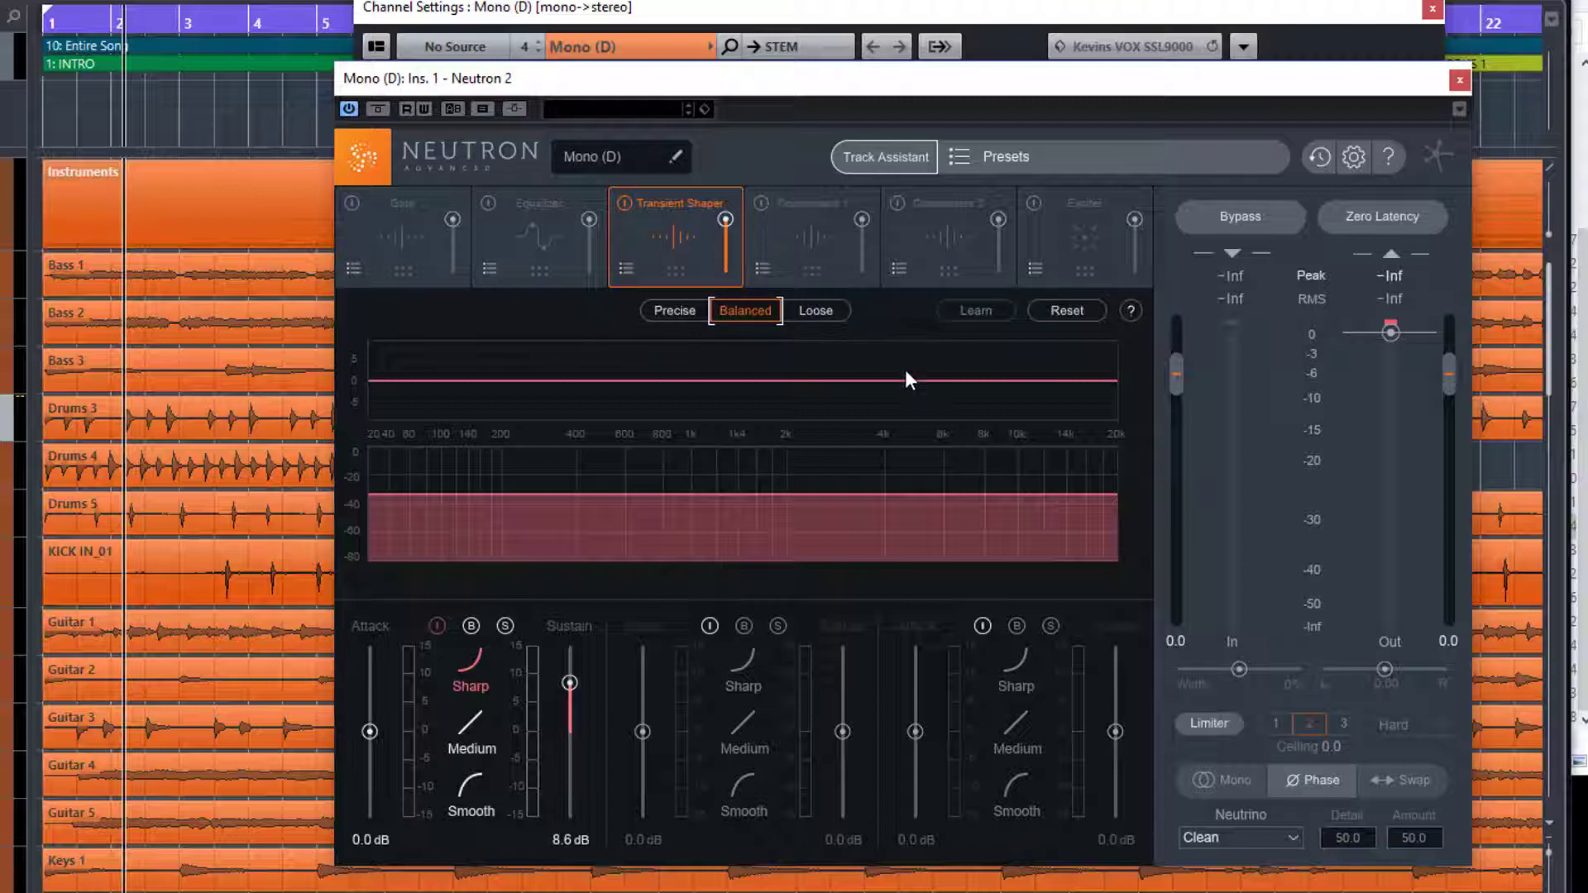
# Step: Enable the second and third bands, and run Learn during playback to set their crossover cutoffs
pyautogui.click(983, 626)
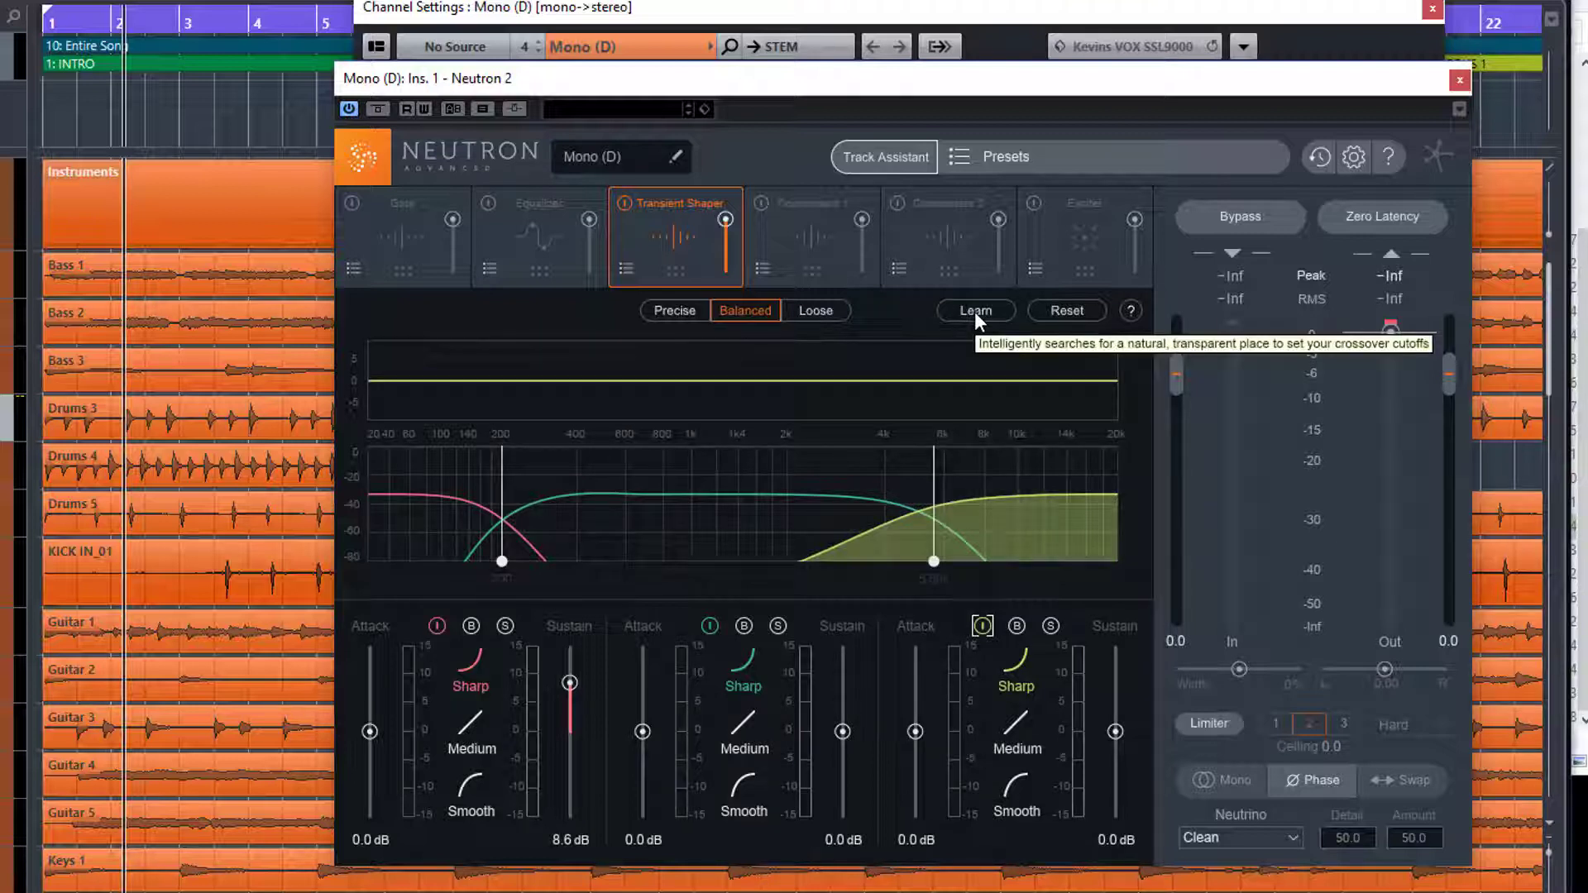
pyautogui.press('space')
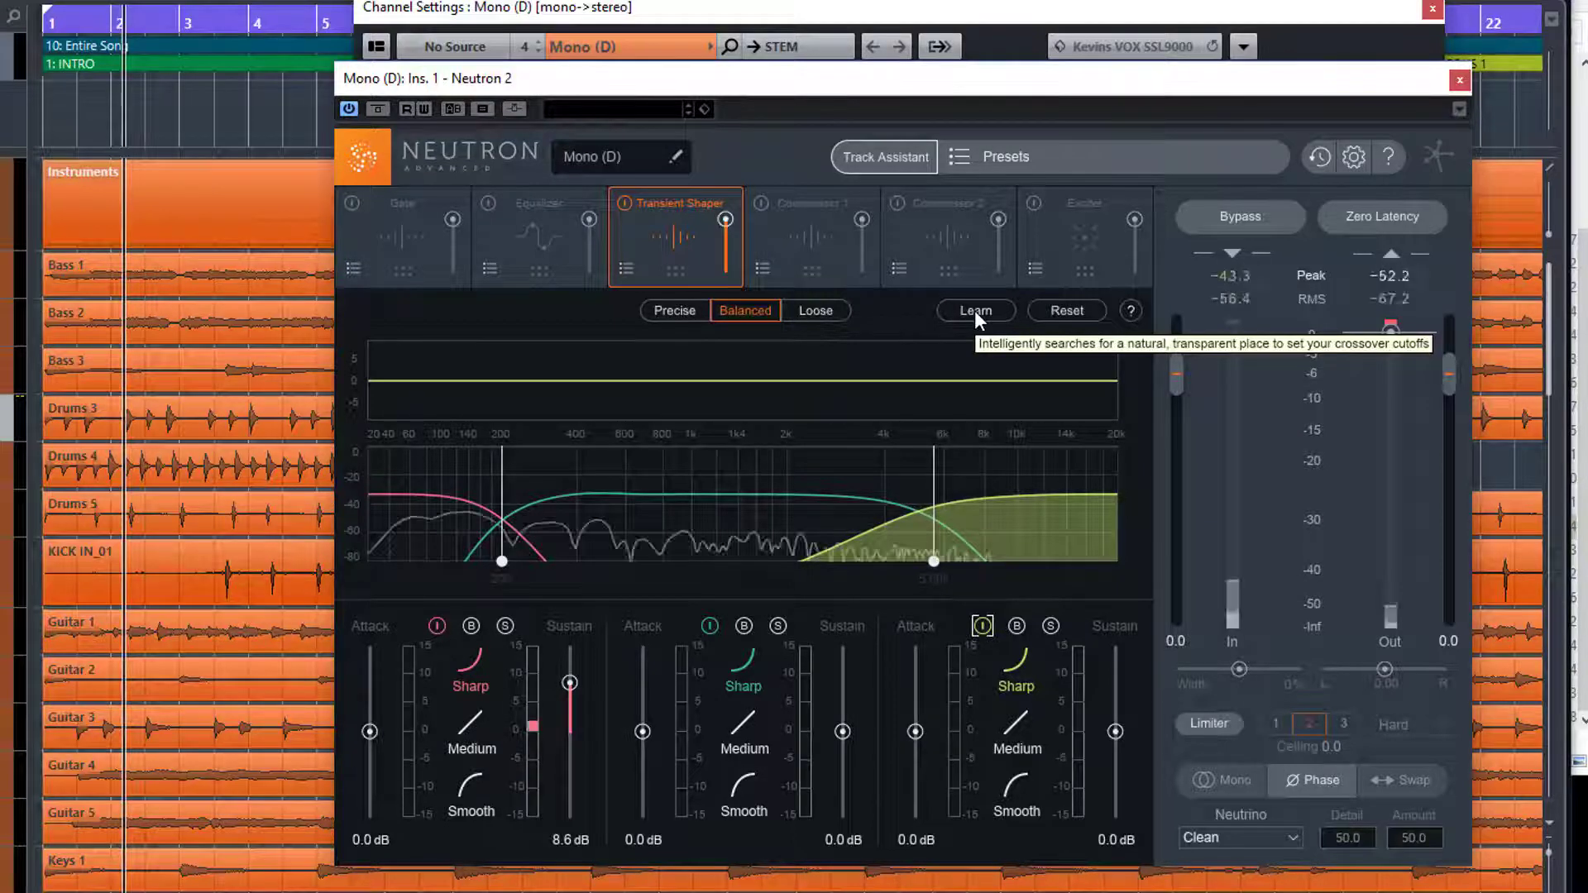
pyautogui.click(974, 310)
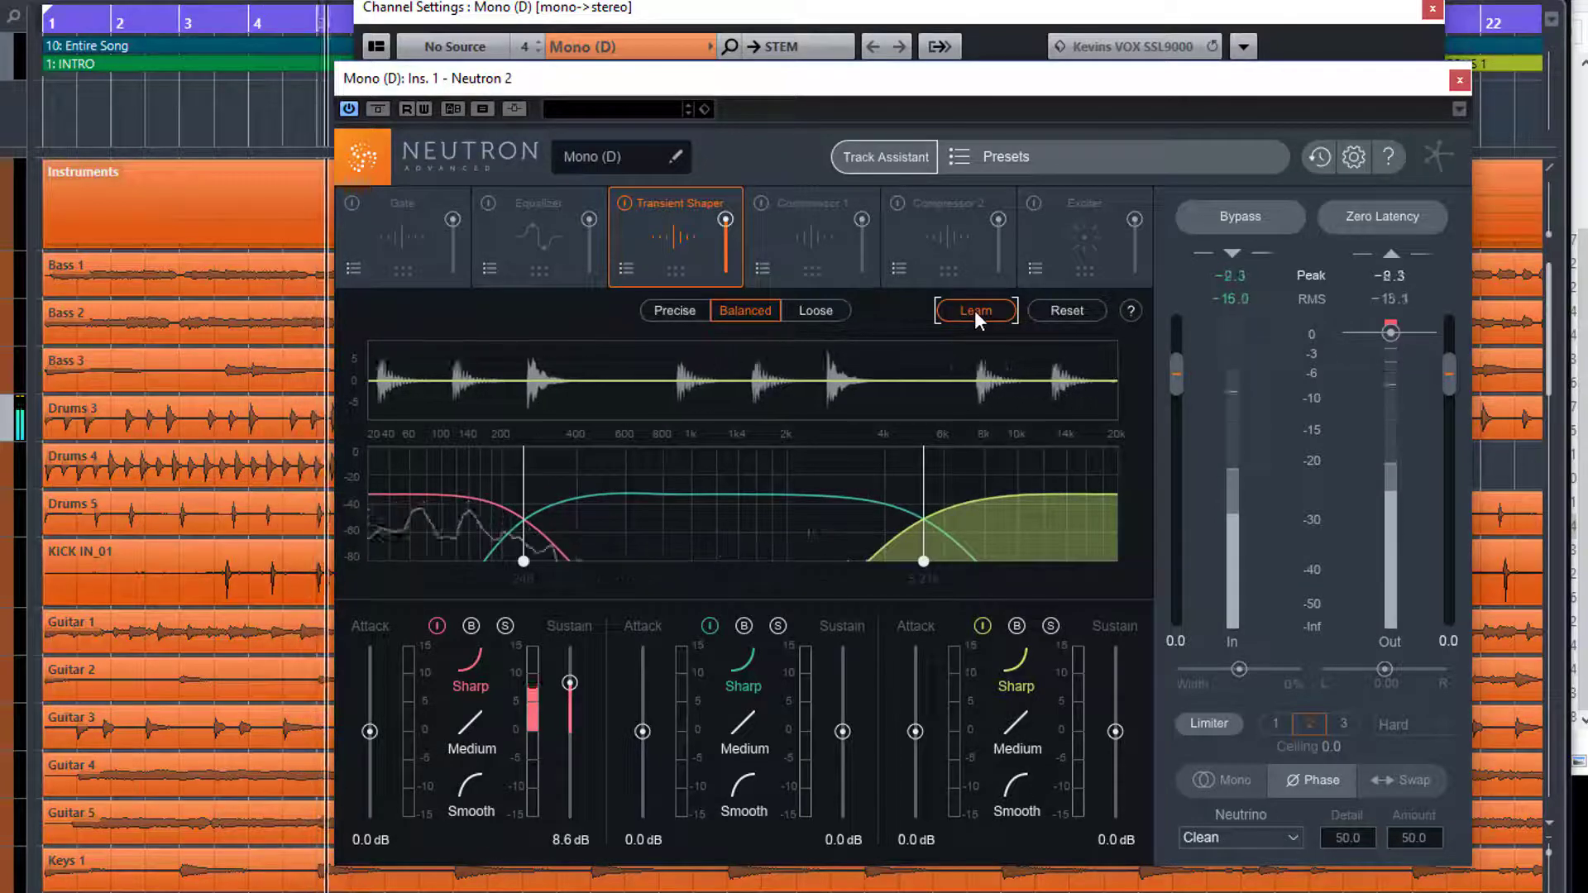
pyautogui.click(974, 310)
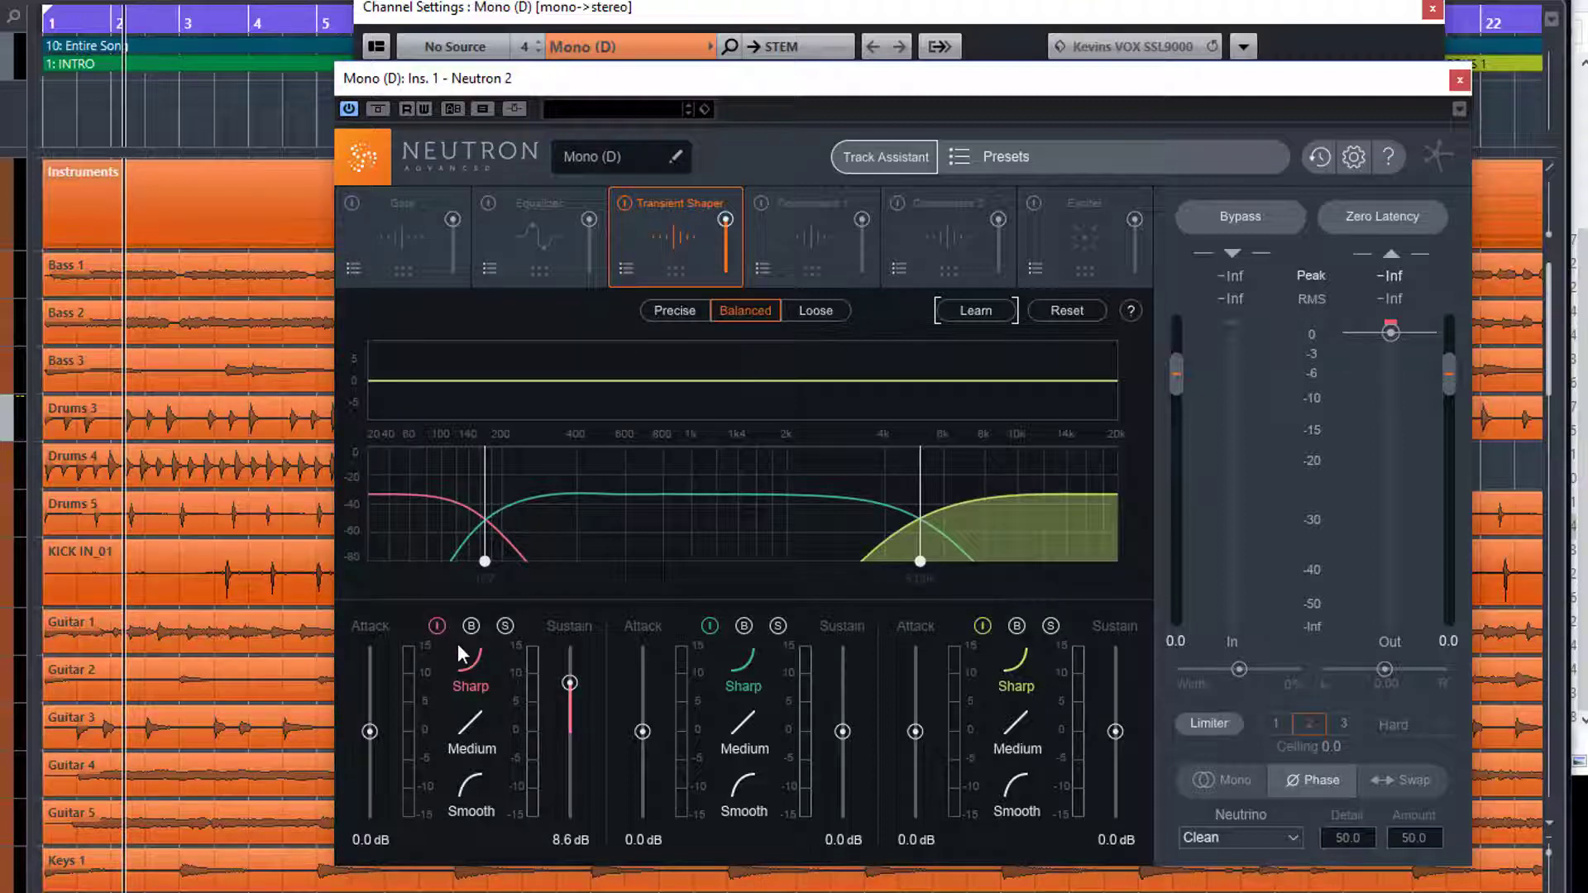
# Step: Reset the first band's sustain, solo the band during playback, raise its sustain to 9.8 dB, and release the solo
pyautogui.keyDown('alt'); pyautogui.click(569, 684); pyautogui.keyUp('alt')
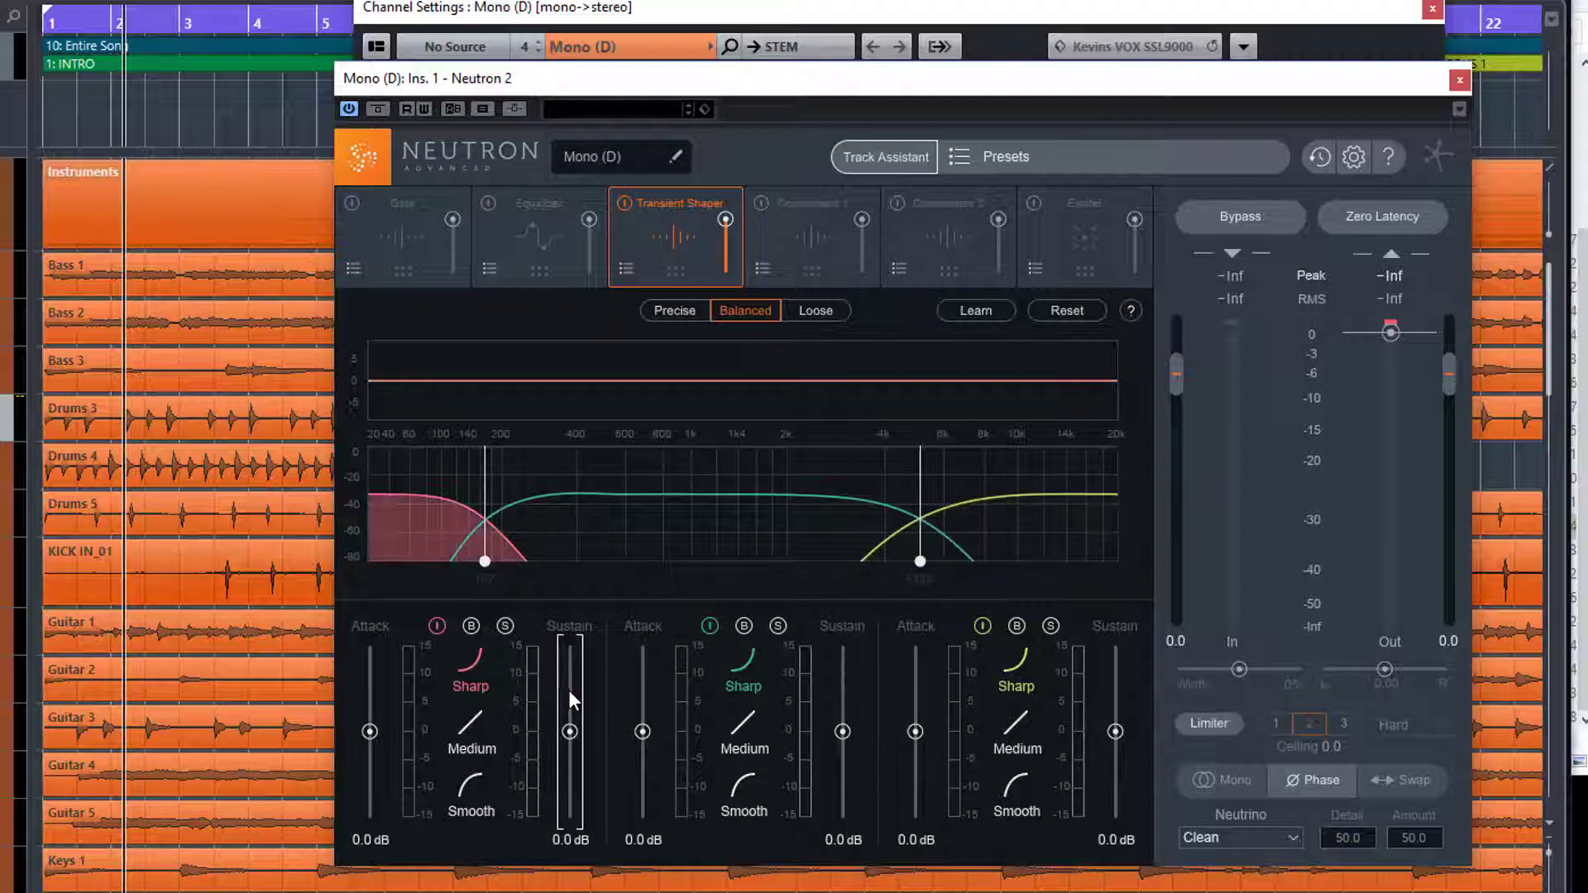
pyautogui.click(505, 626)
pyautogui.press('space')
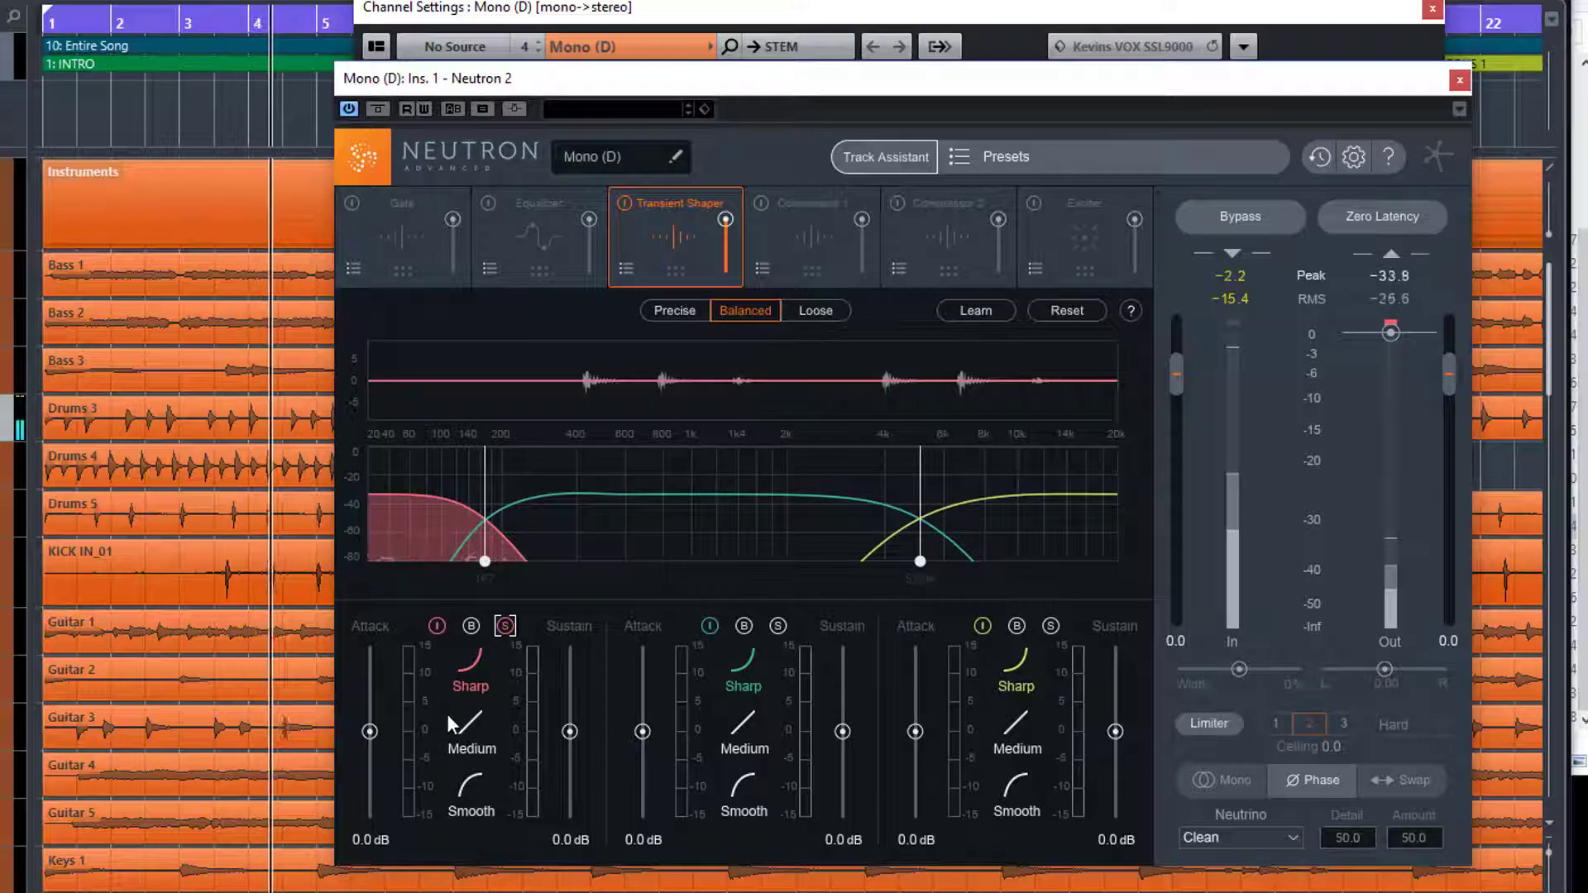
pyautogui.moveTo(567, 732); pyautogui.dragTo(568, 687)
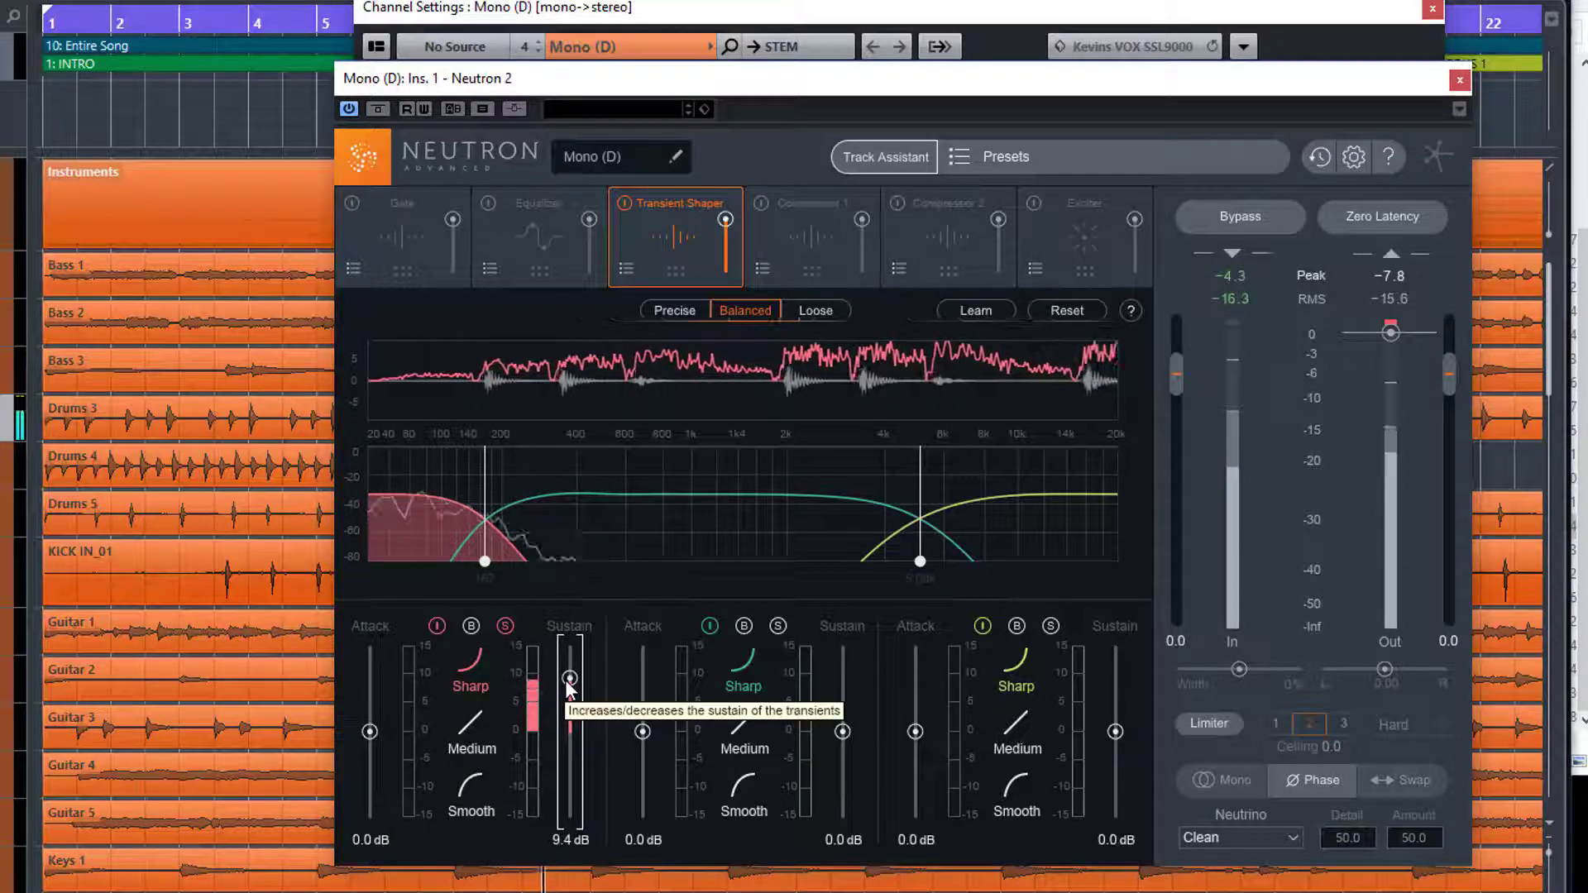
pyautogui.click(504, 626)
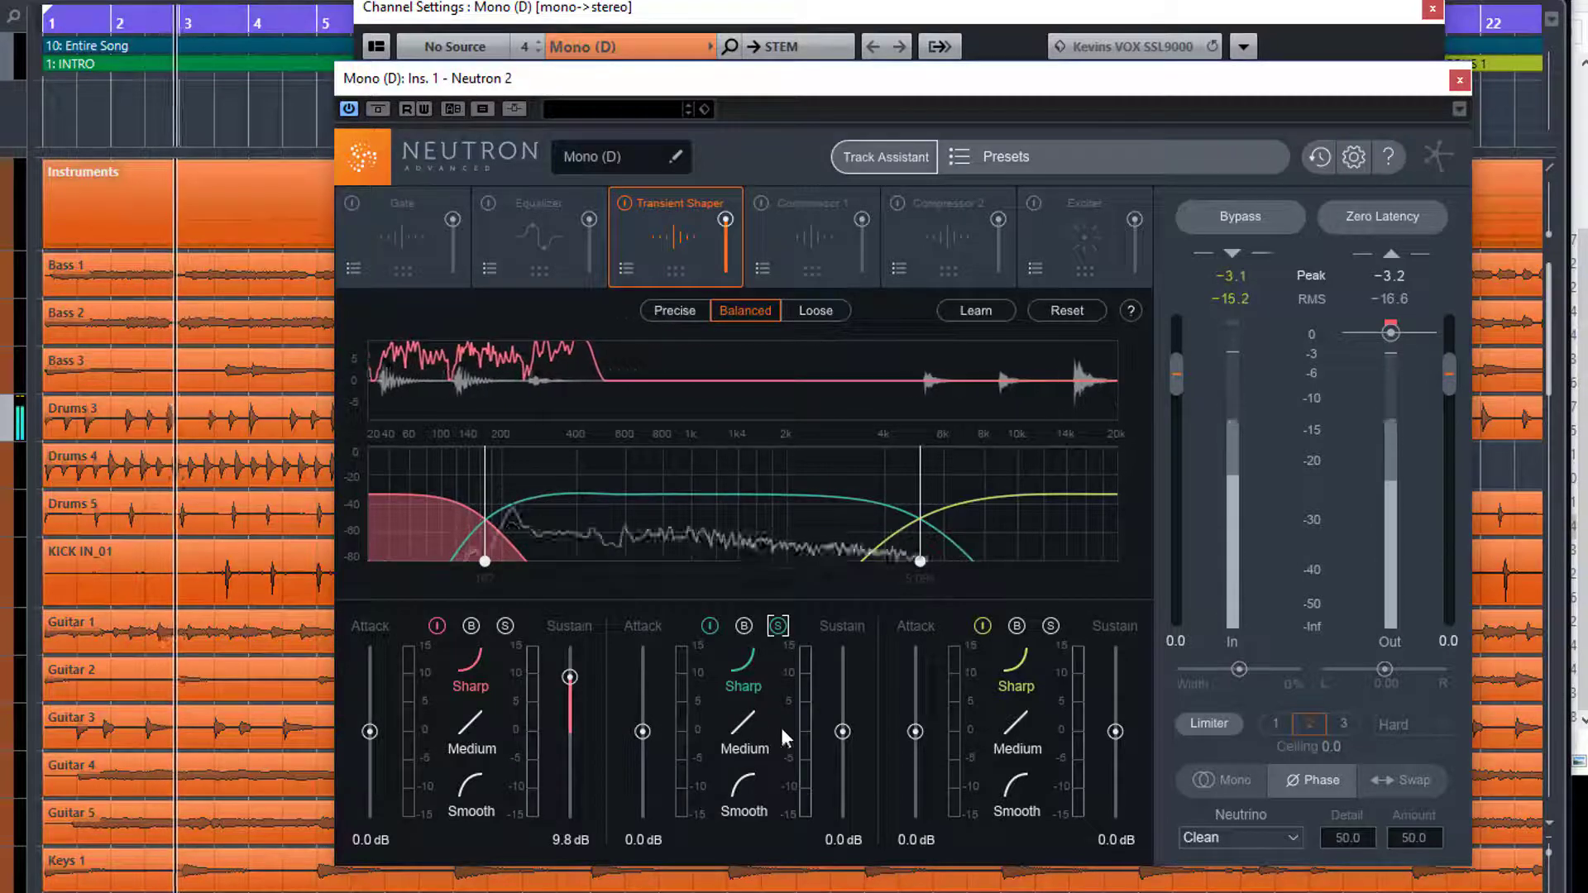
# Step: With the second band soloed during playback, set its attack to 5.1 dB and release the solo
pyautogui.moveTo(642, 731); pyautogui.dragTo(640, 701)
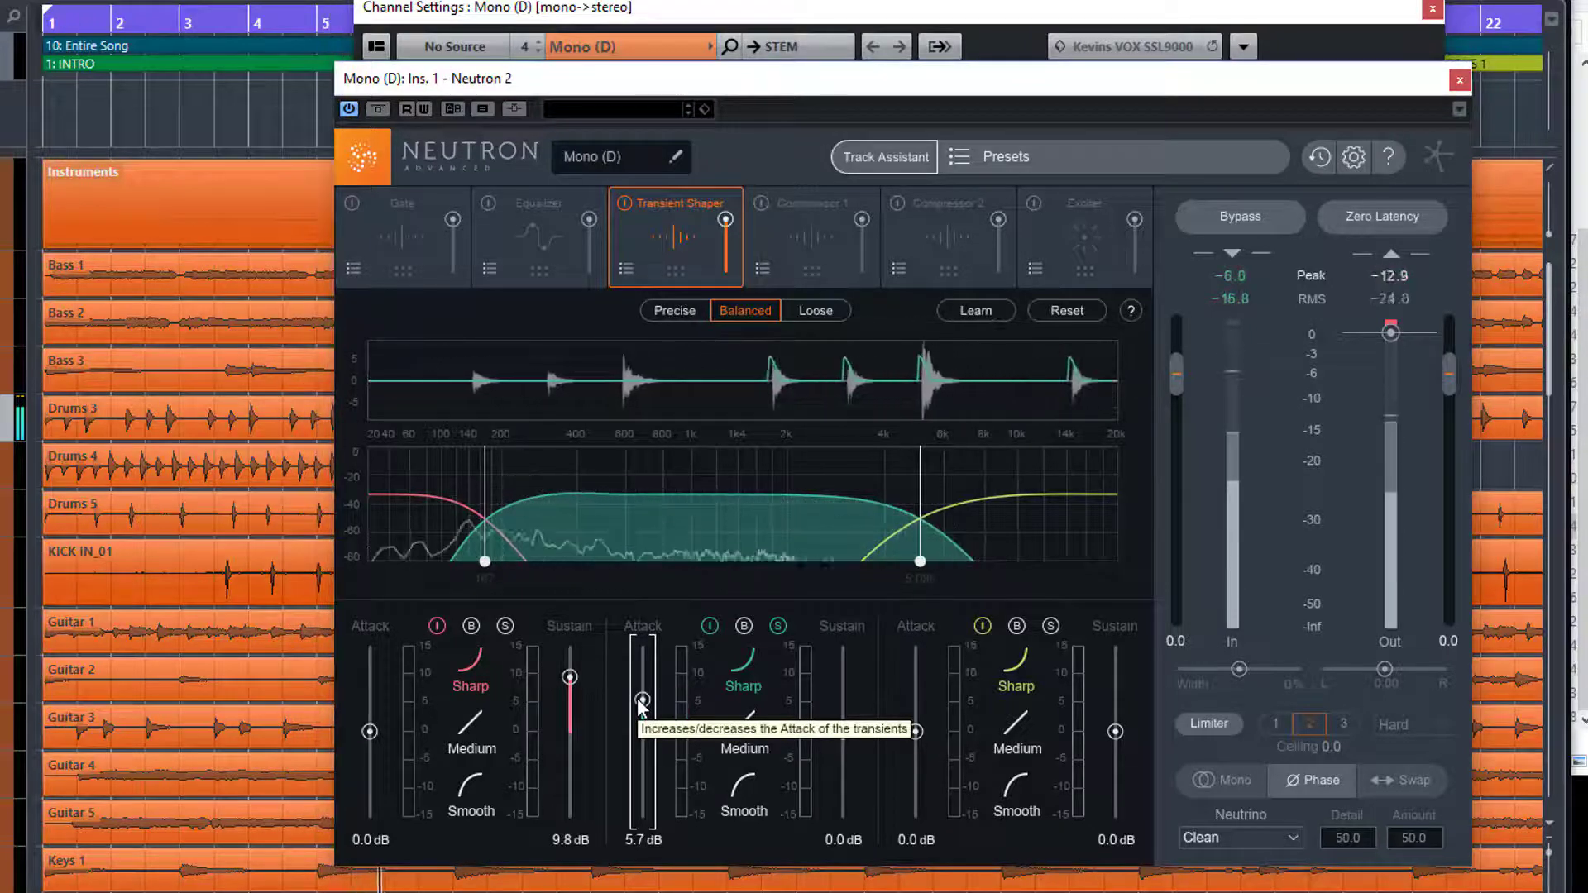
pyautogui.moveTo(642, 704); pyautogui.dragTo(642, 706)
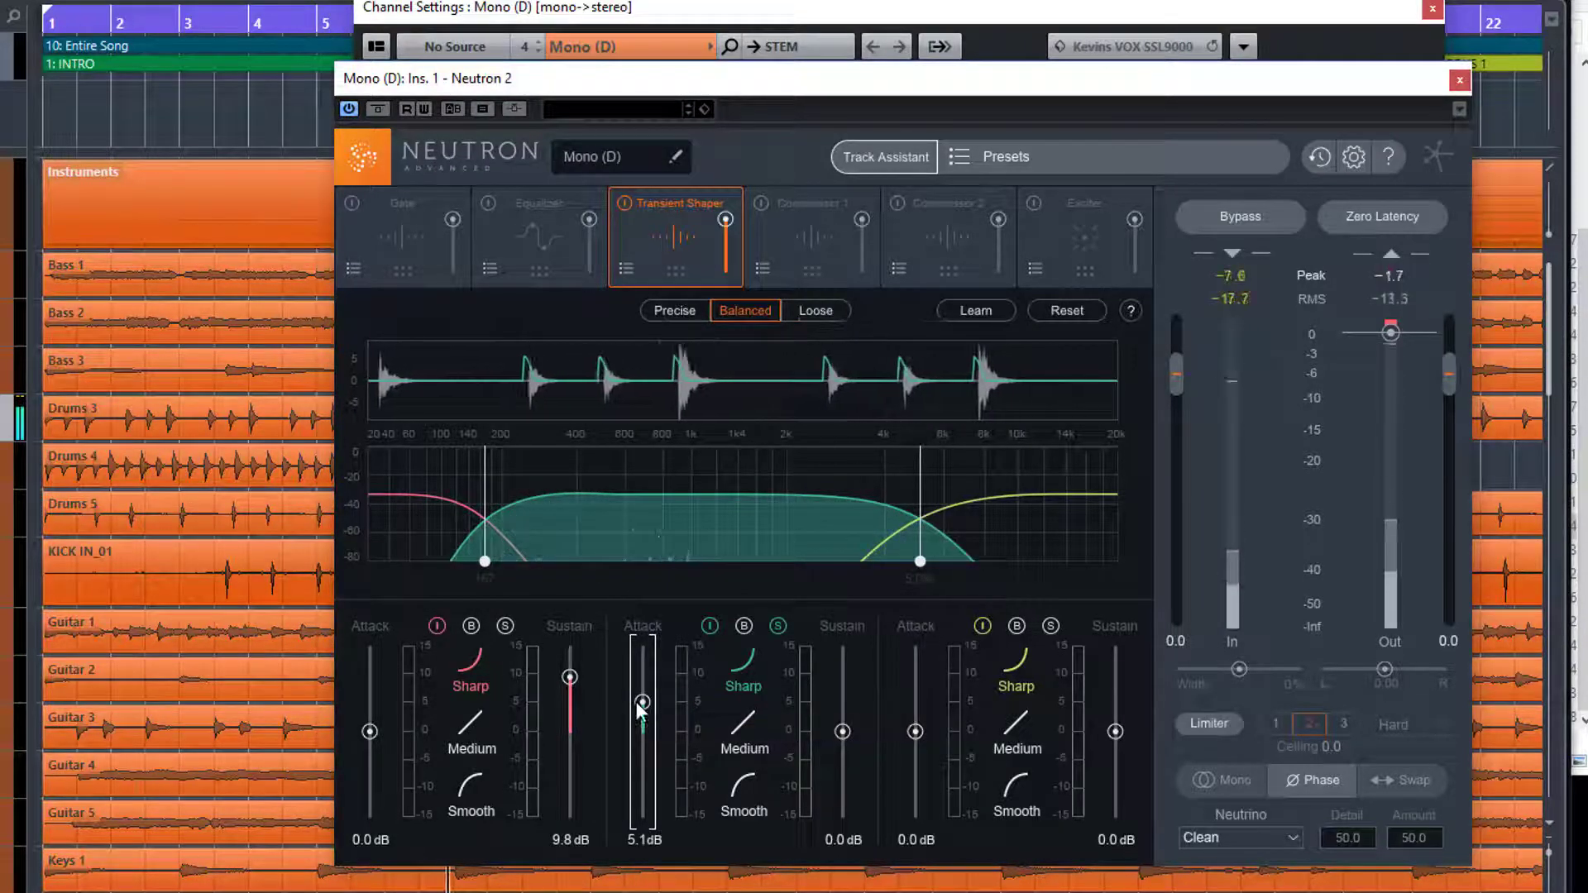
pyautogui.click(776, 624)
# Step: Solo the third band, set its attack to -3.7 dB and sustain to -2.7 dB, and release the solo with playback stopped
pyautogui.click(1050, 625)
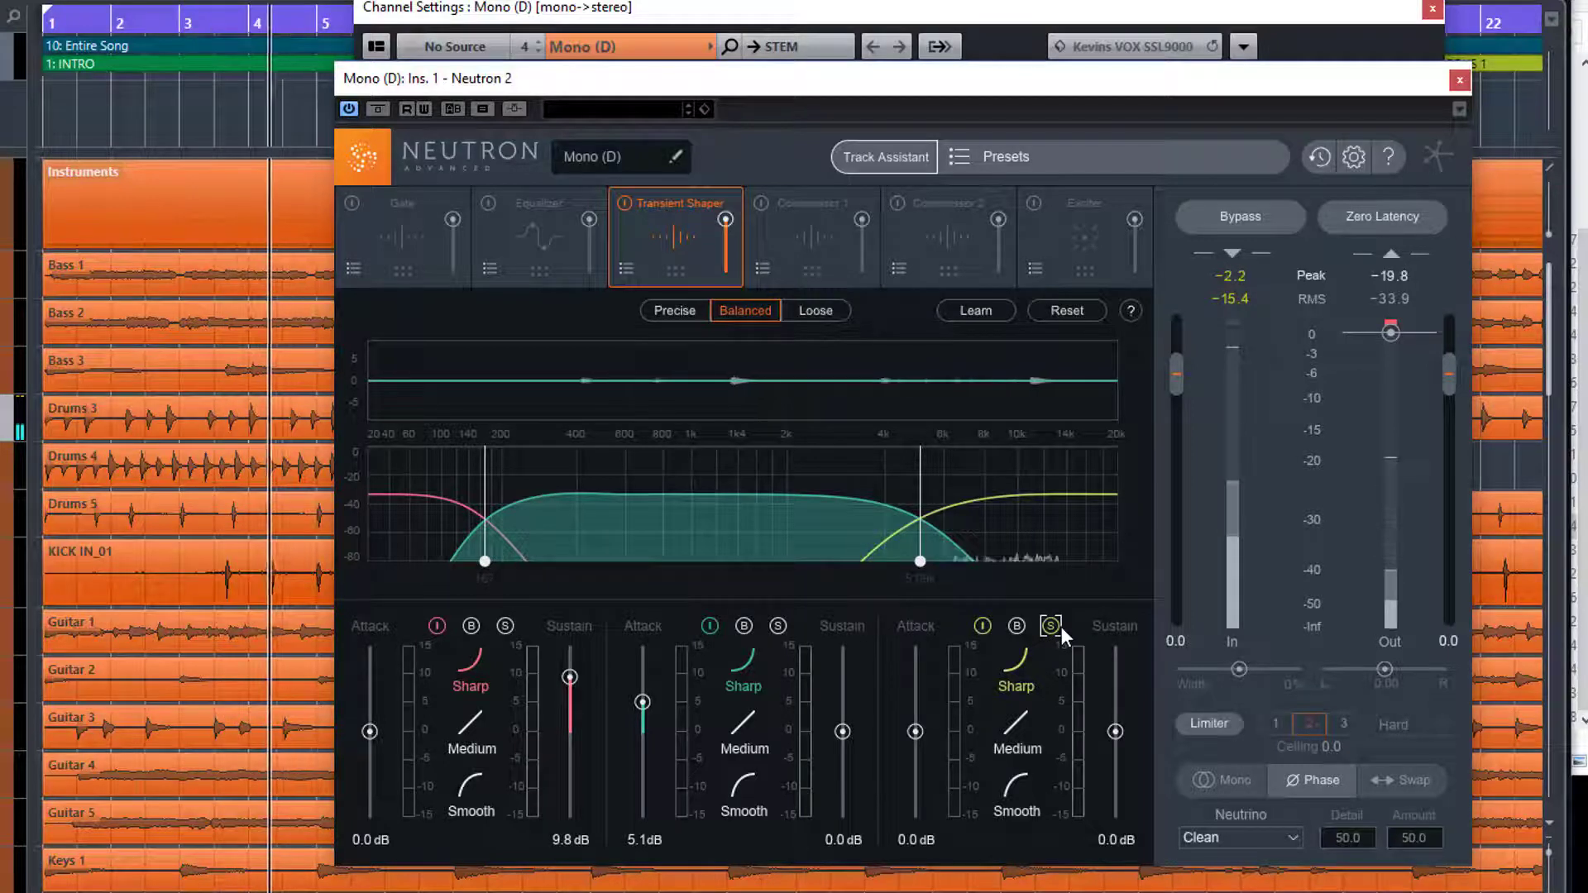
pyautogui.click(1051, 626)
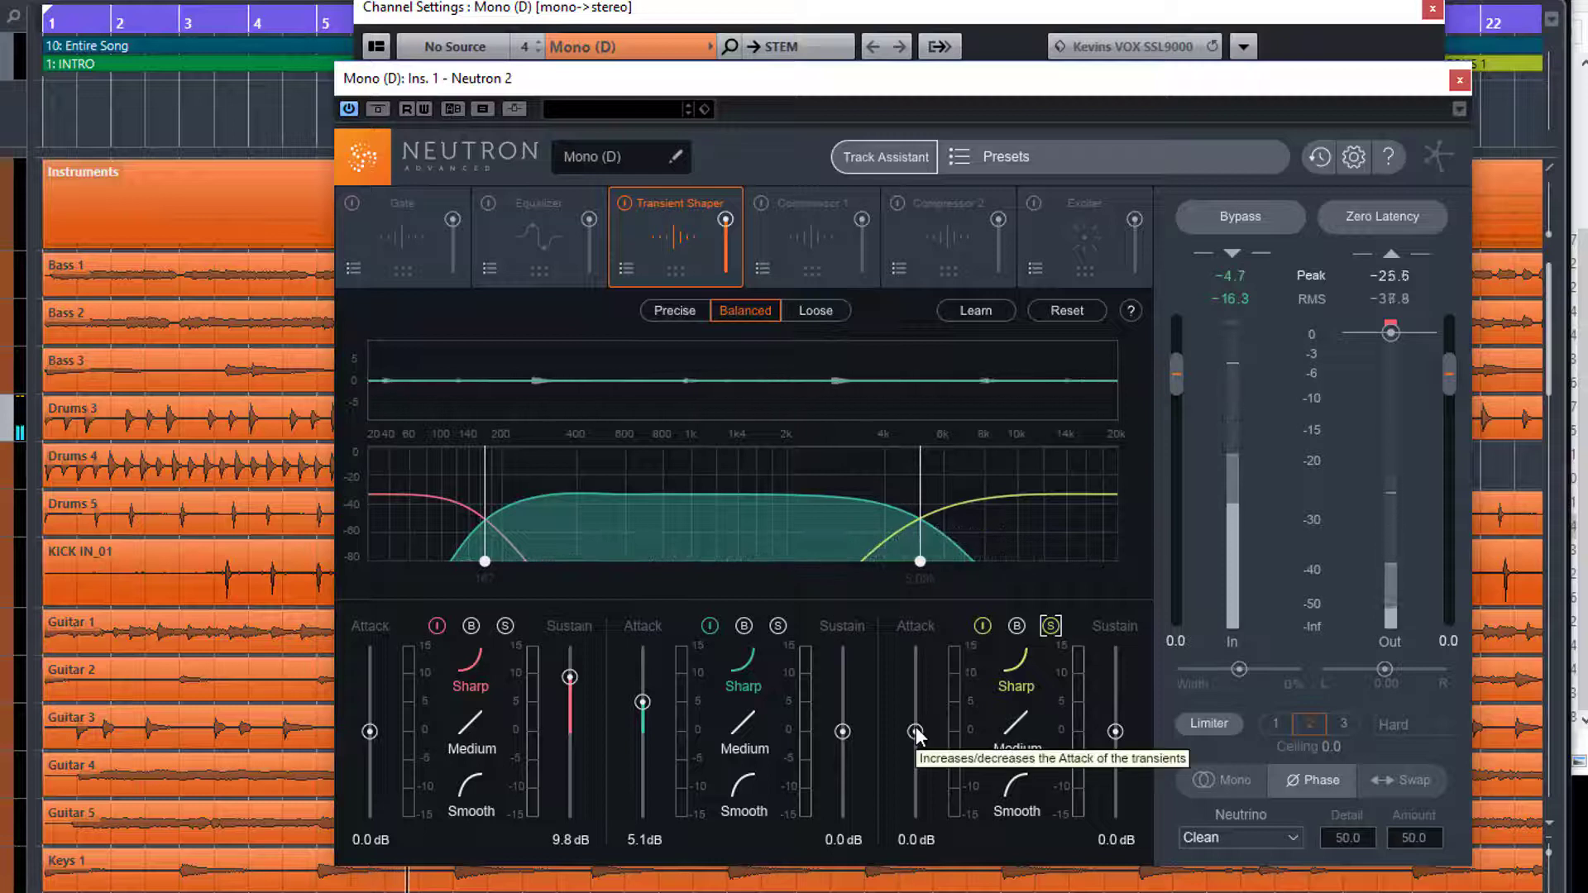
pyautogui.moveTo(916, 733); pyautogui.dragTo(921, 747)
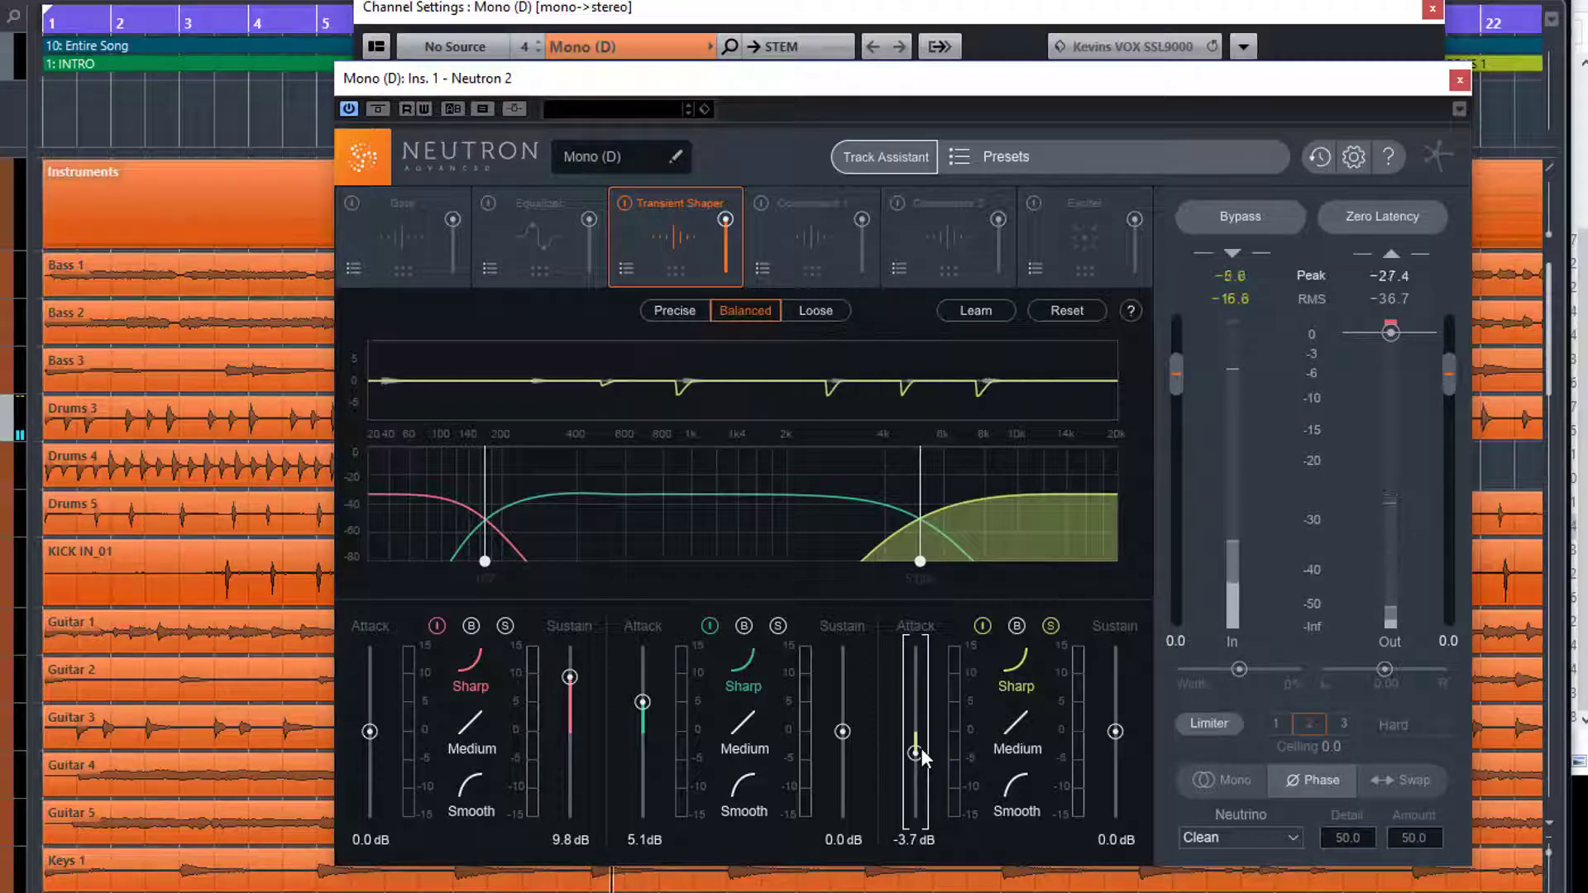
pyautogui.moveTo(1115, 731); pyautogui.dragTo(1118, 740)
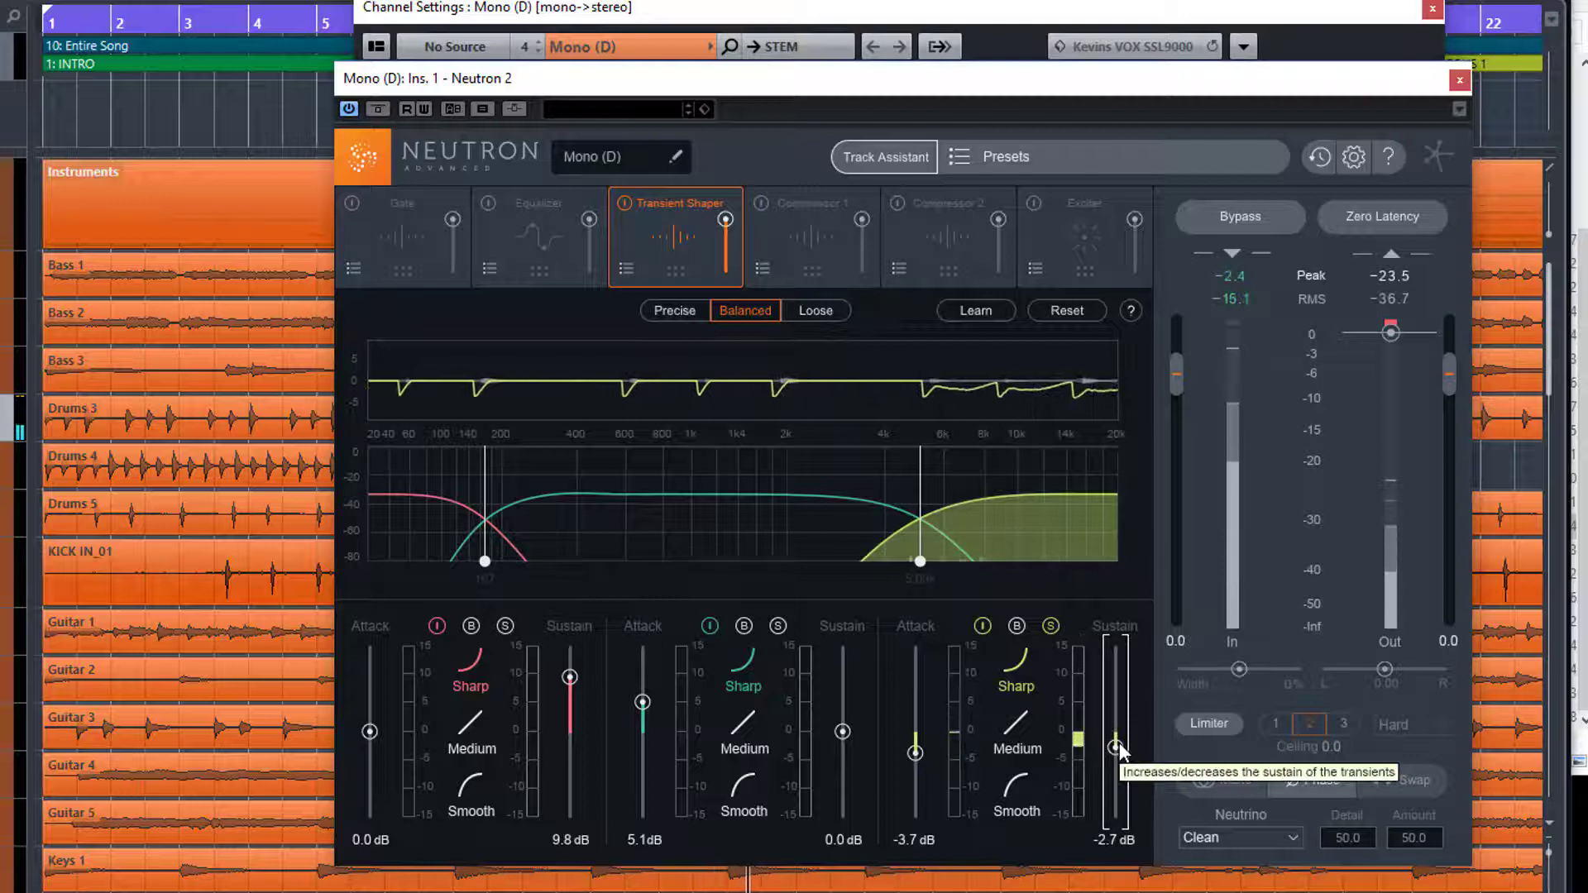
pyautogui.press('space')
pyautogui.click(1051, 626)
# Step: Bypass all three bands, start playback, and re-enable the bands one at a time to hear each band's processing
pyautogui.click(471, 625)
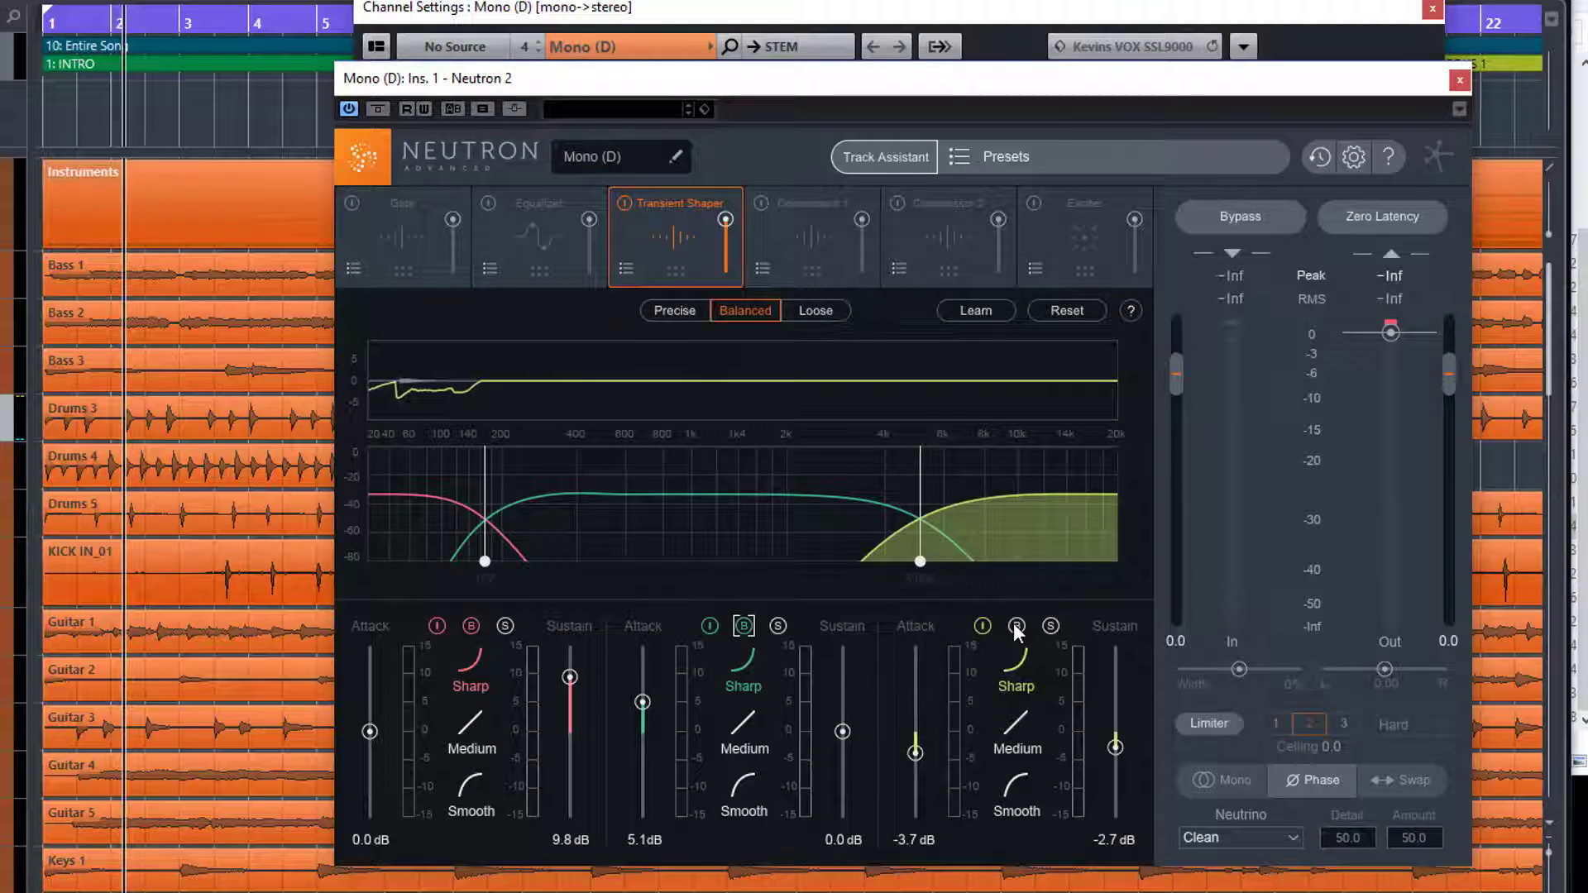
pyautogui.press('space')
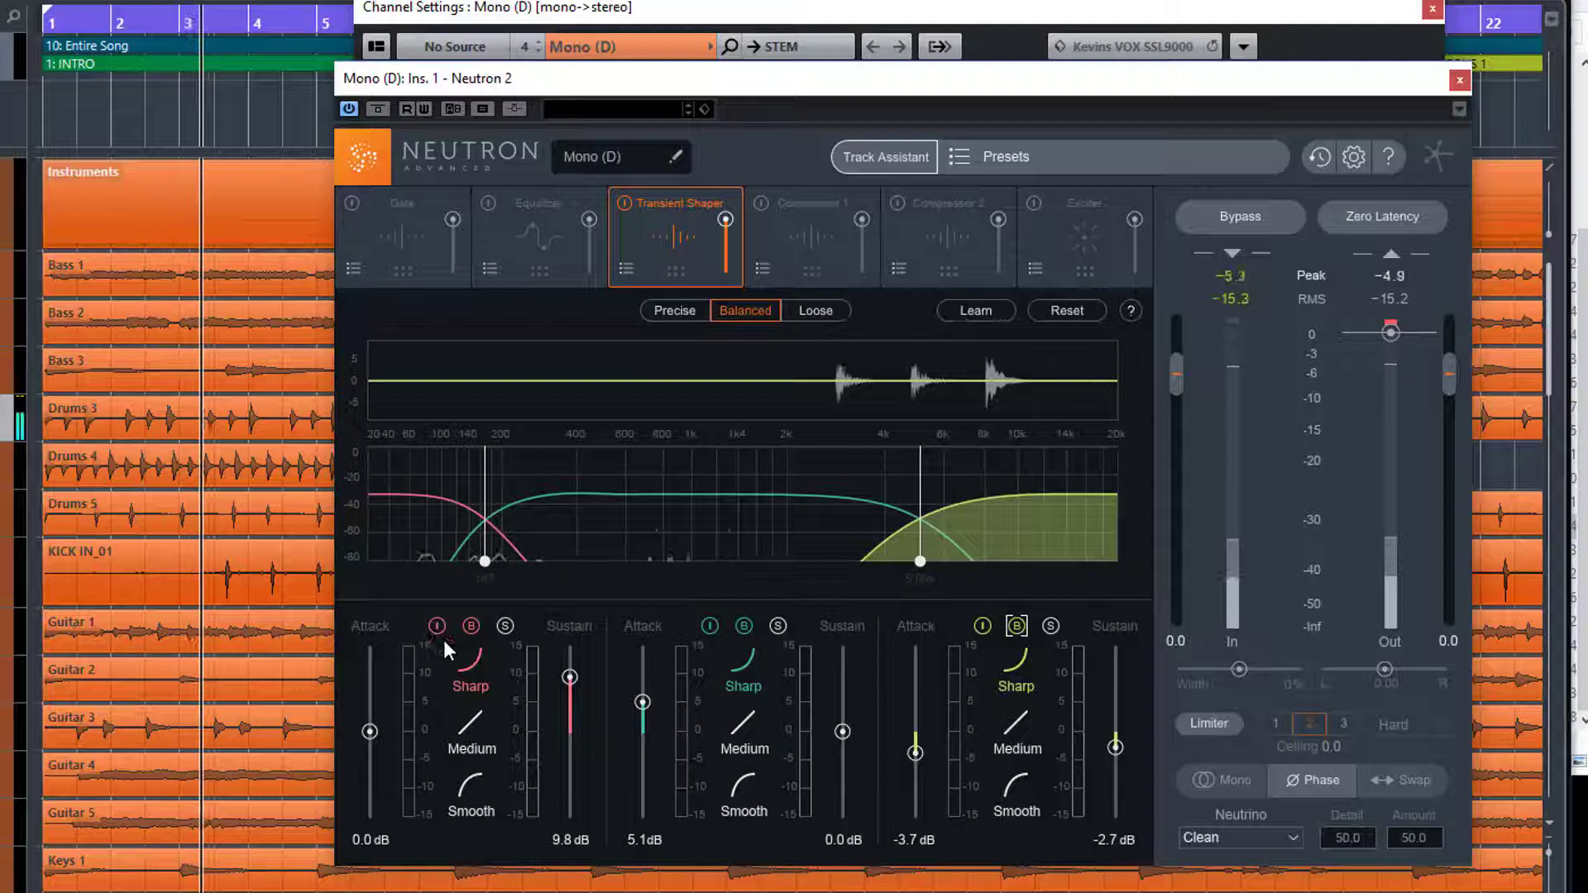
pyautogui.click(469, 626)
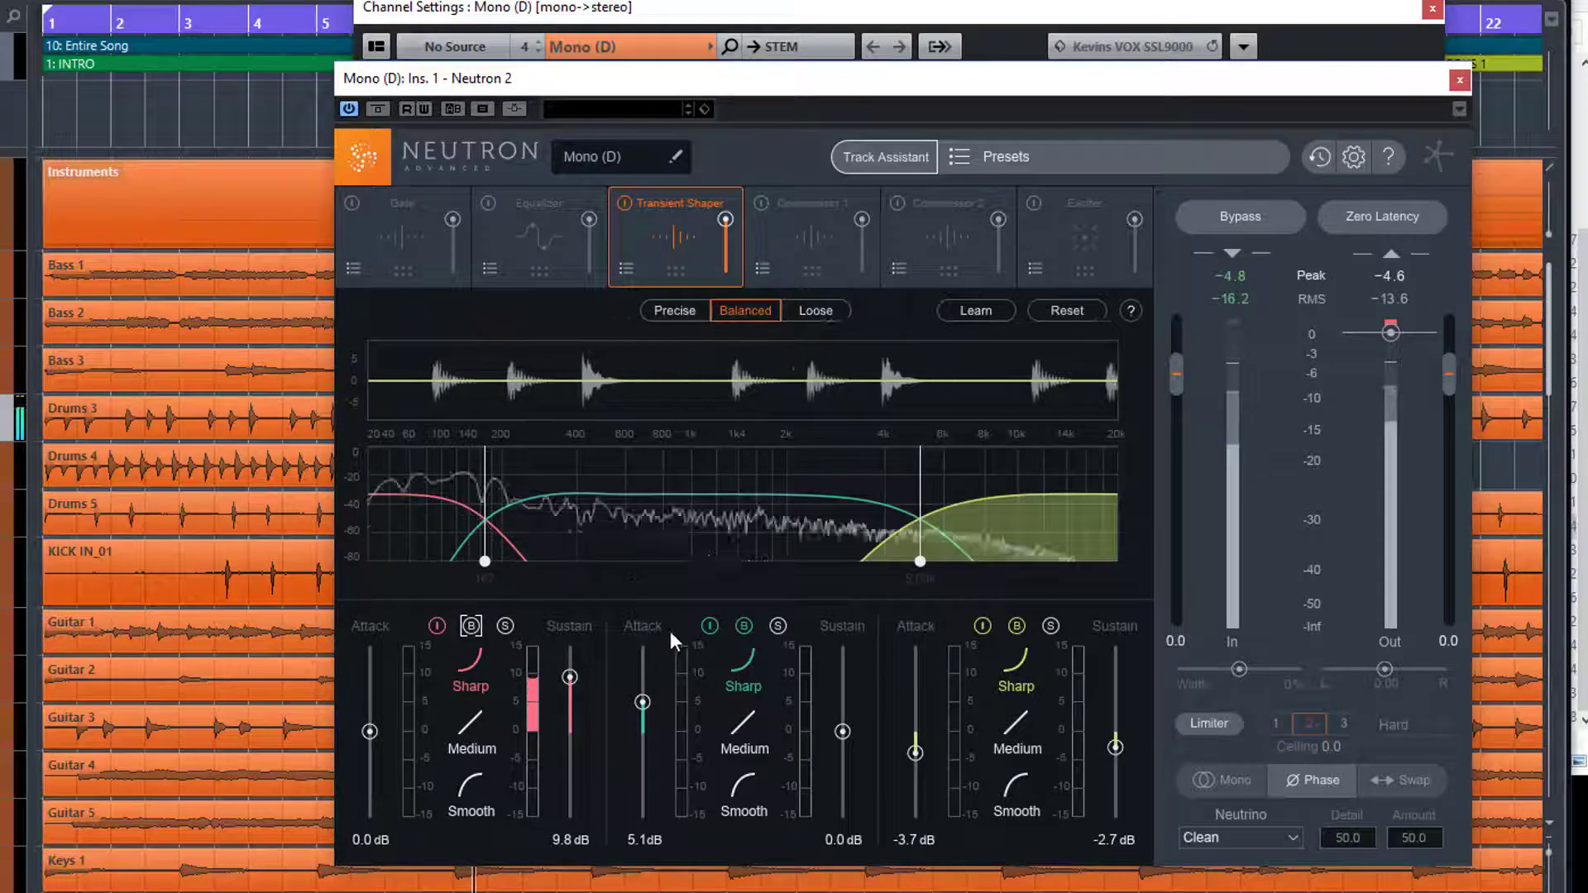
pyautogui.click(742, 626)
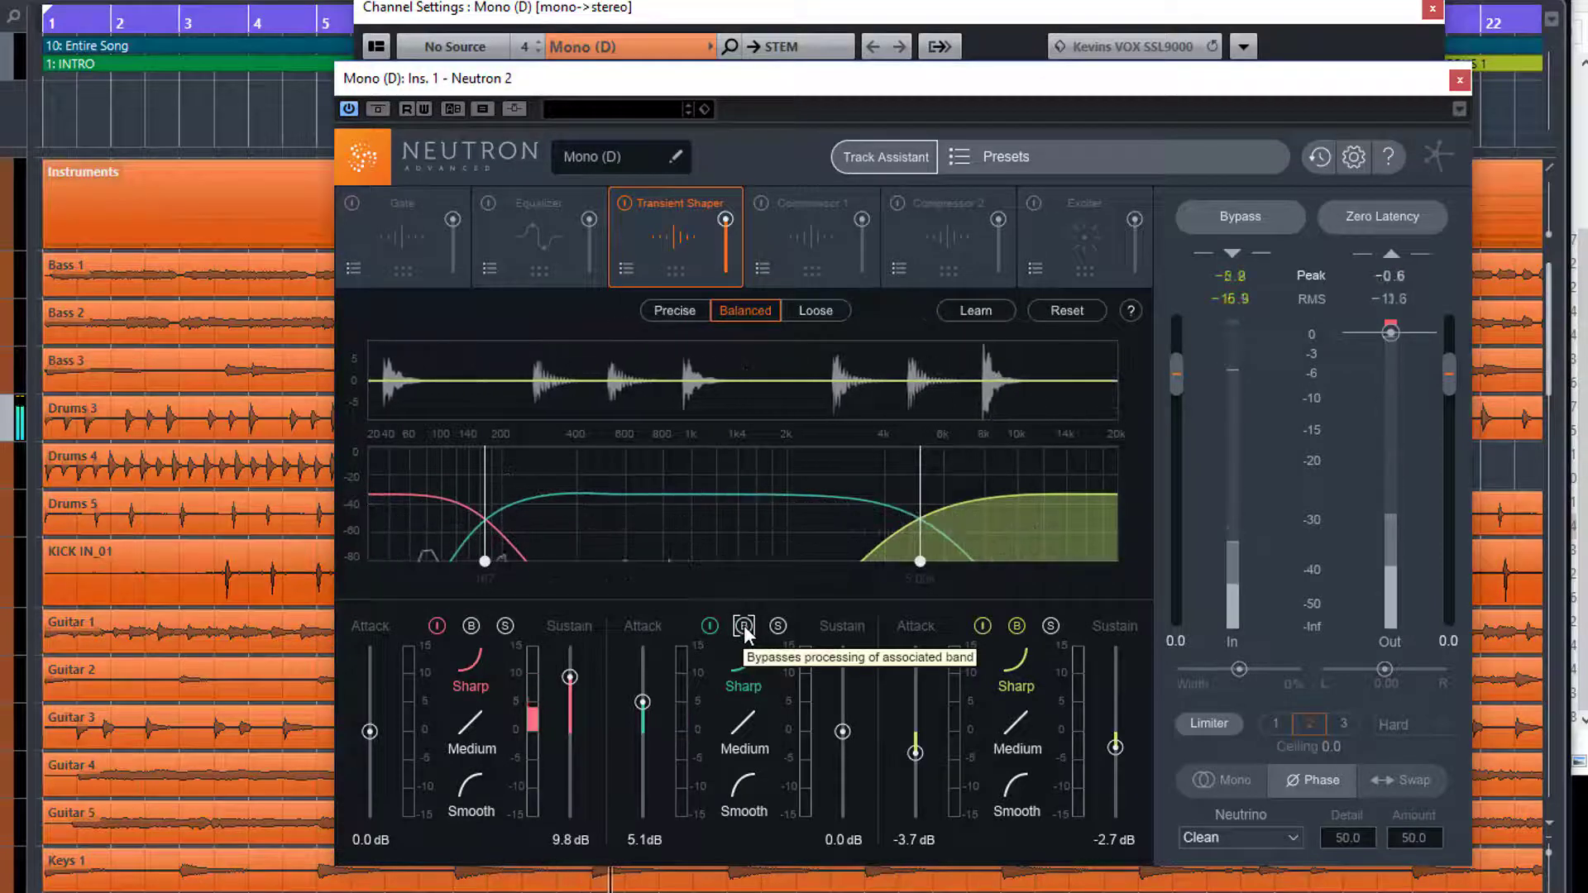
pyautogui.click(1015, 625)
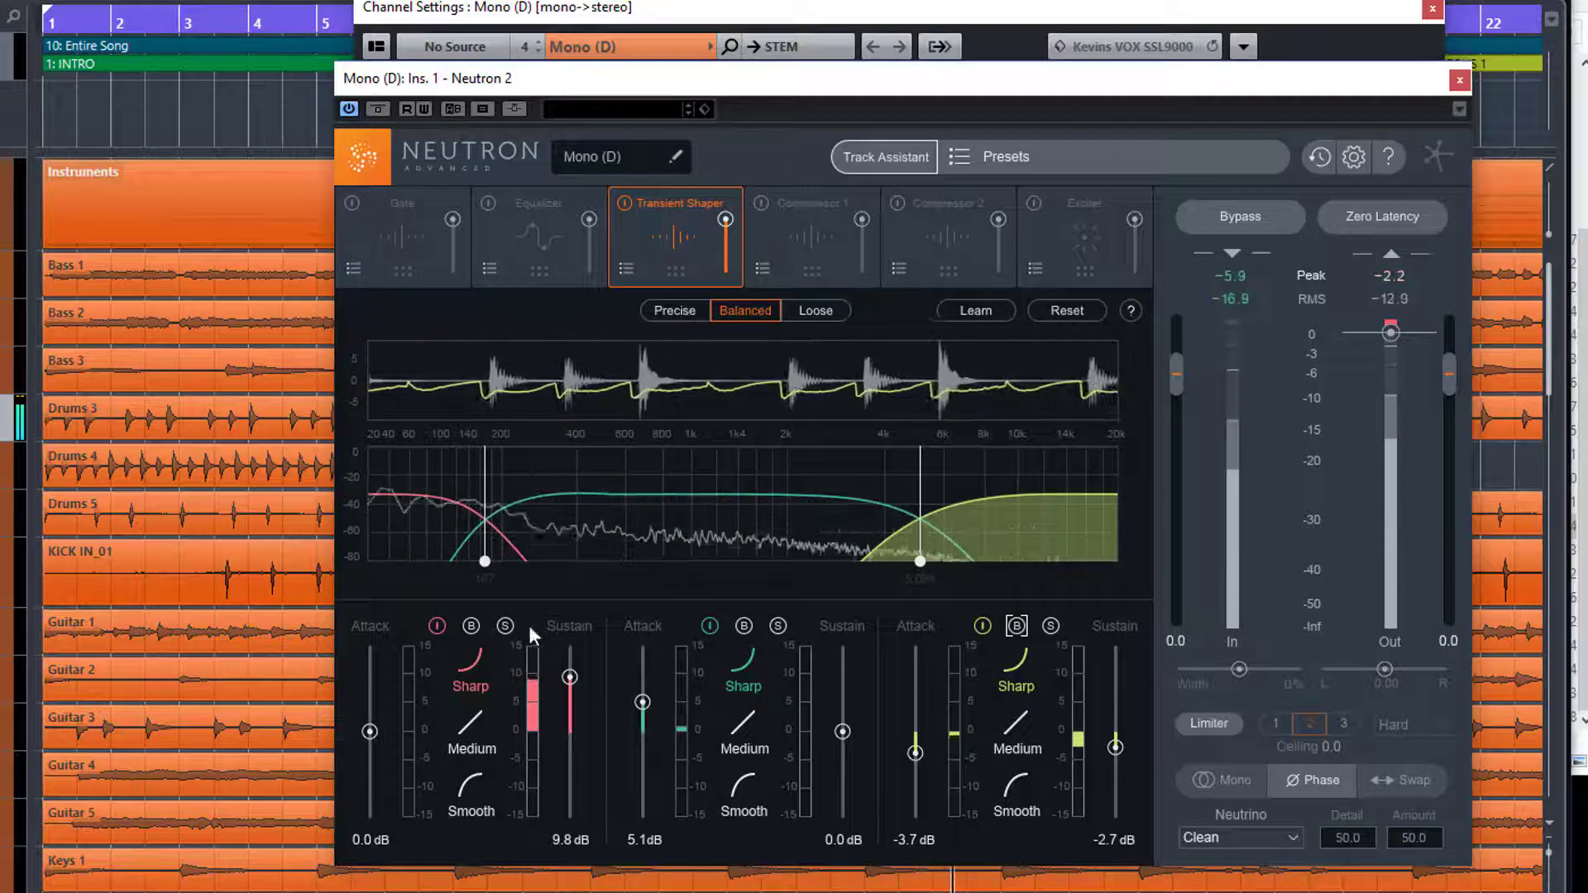
# Step: Bypass the first, second and third bands one after another during playback, and stop playback
pyautogui.click(469, 625)
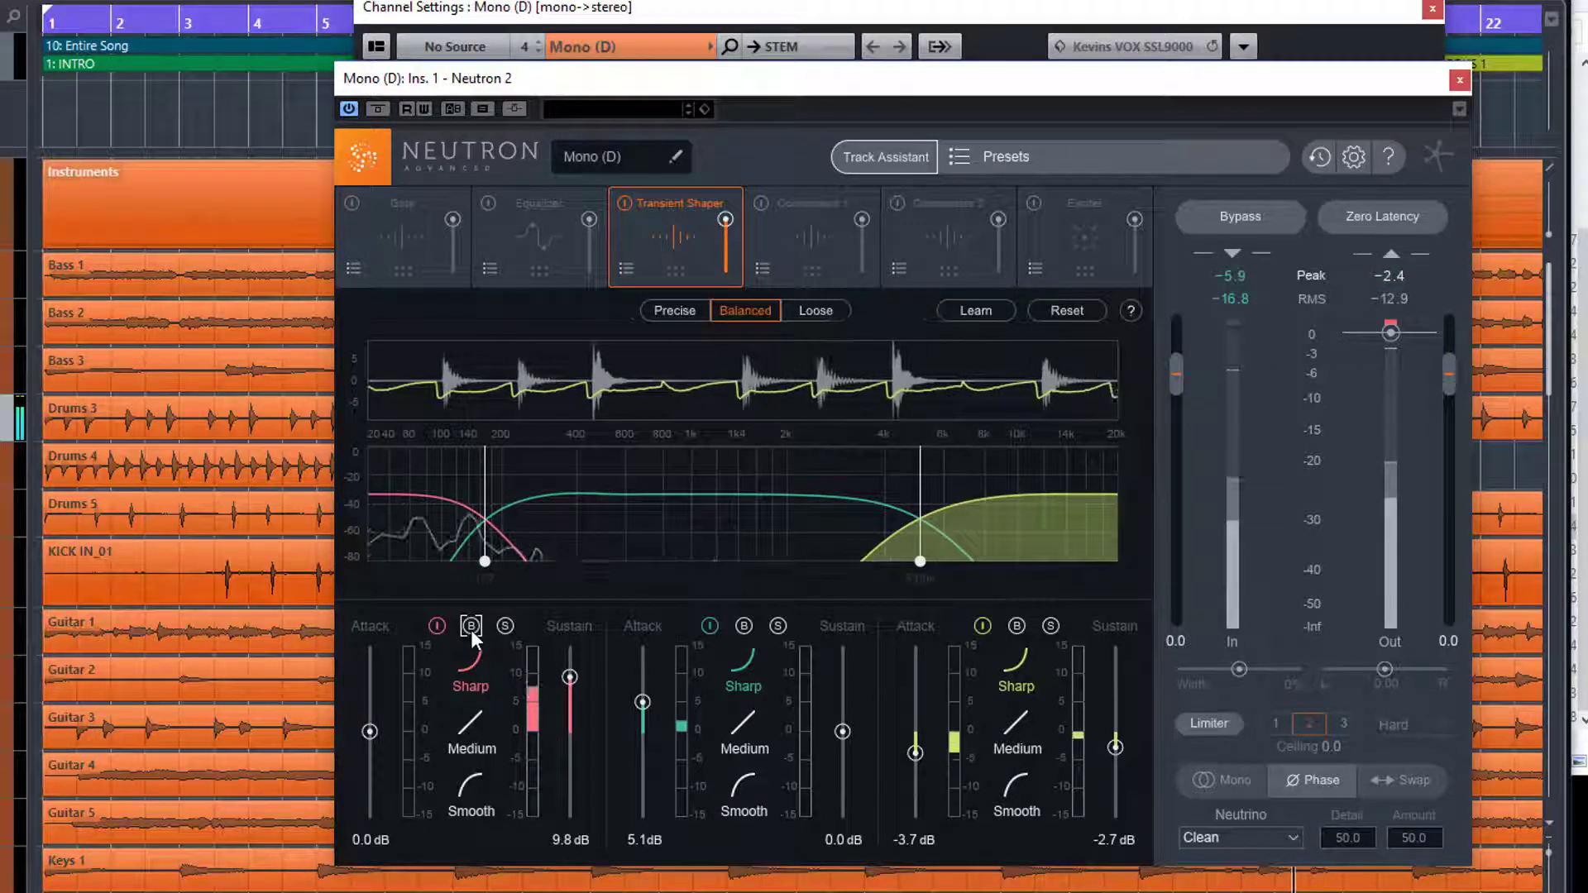
pyautogui.click(742, 625)
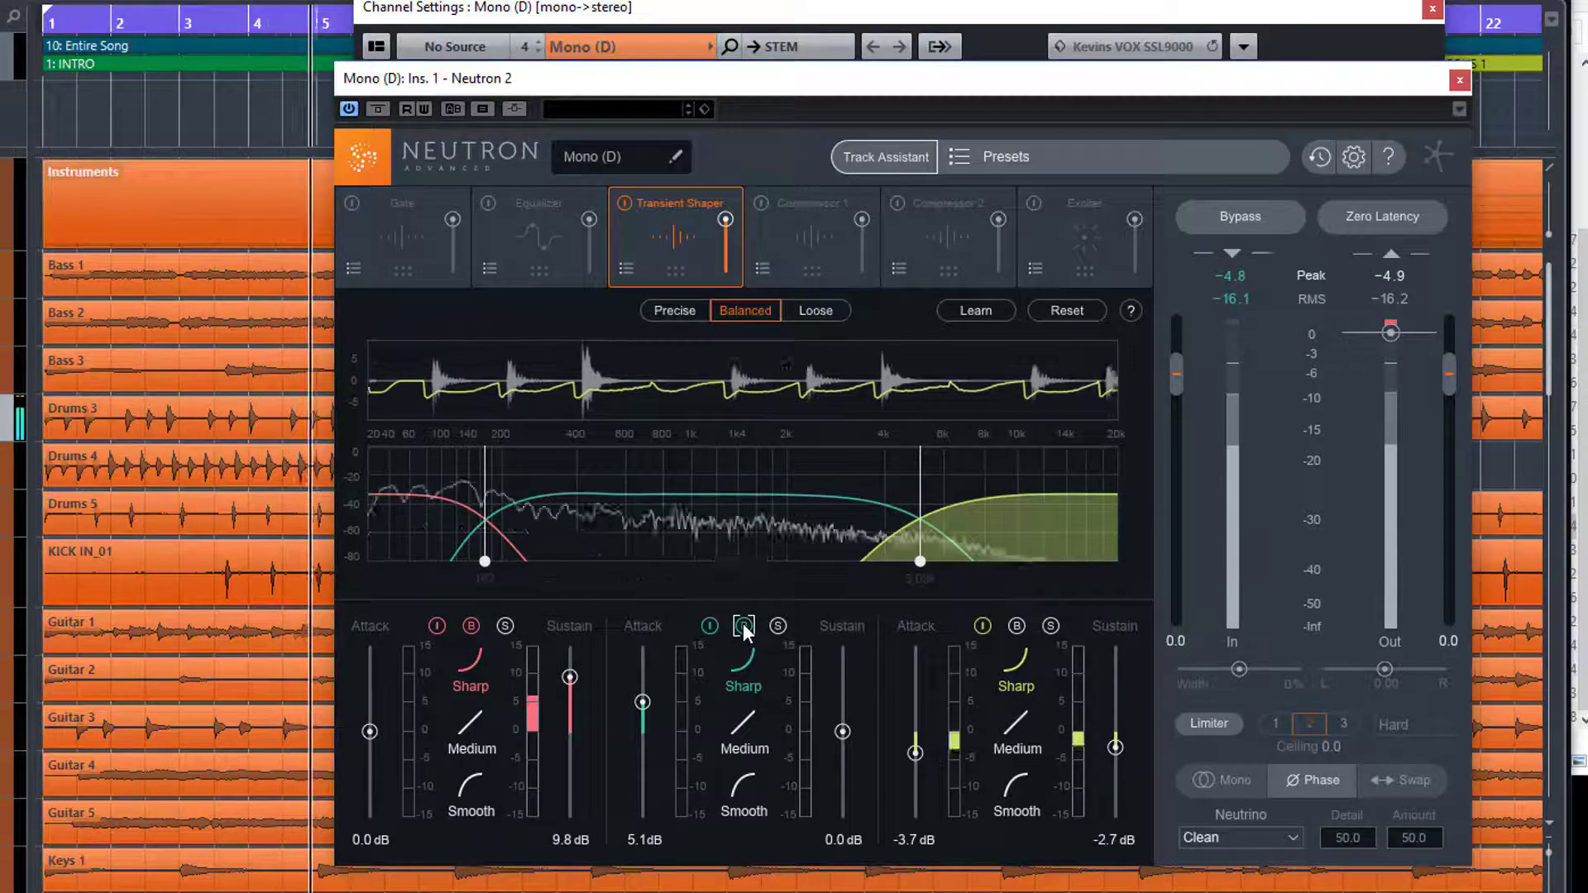
pyautogui.click(1015, 625)
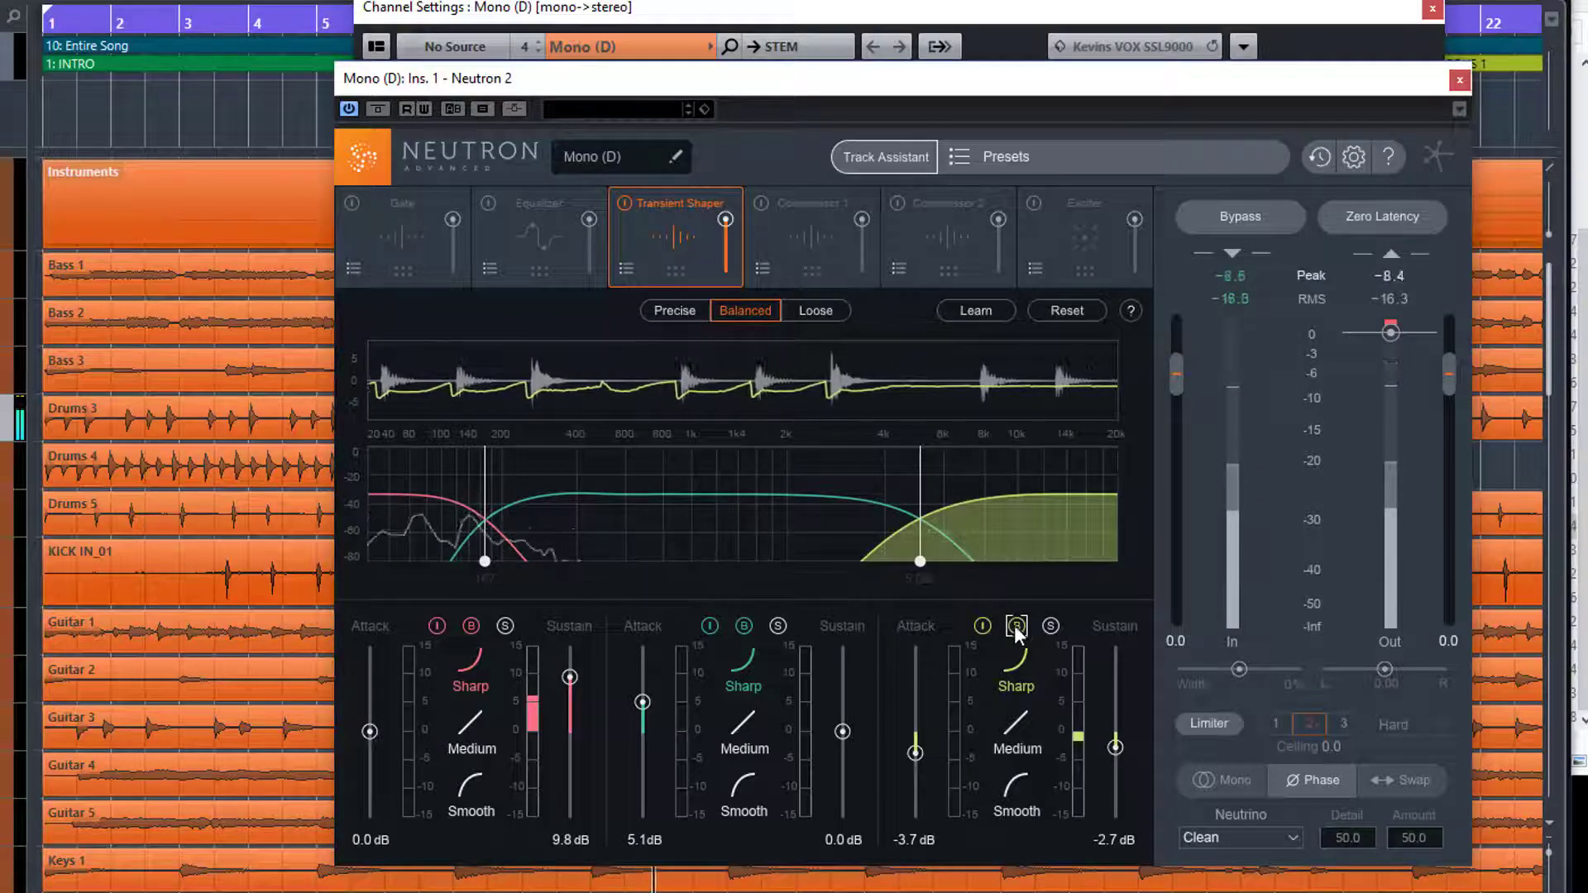
pyautogui.press('space')
pyautogui.click(1017, 626)
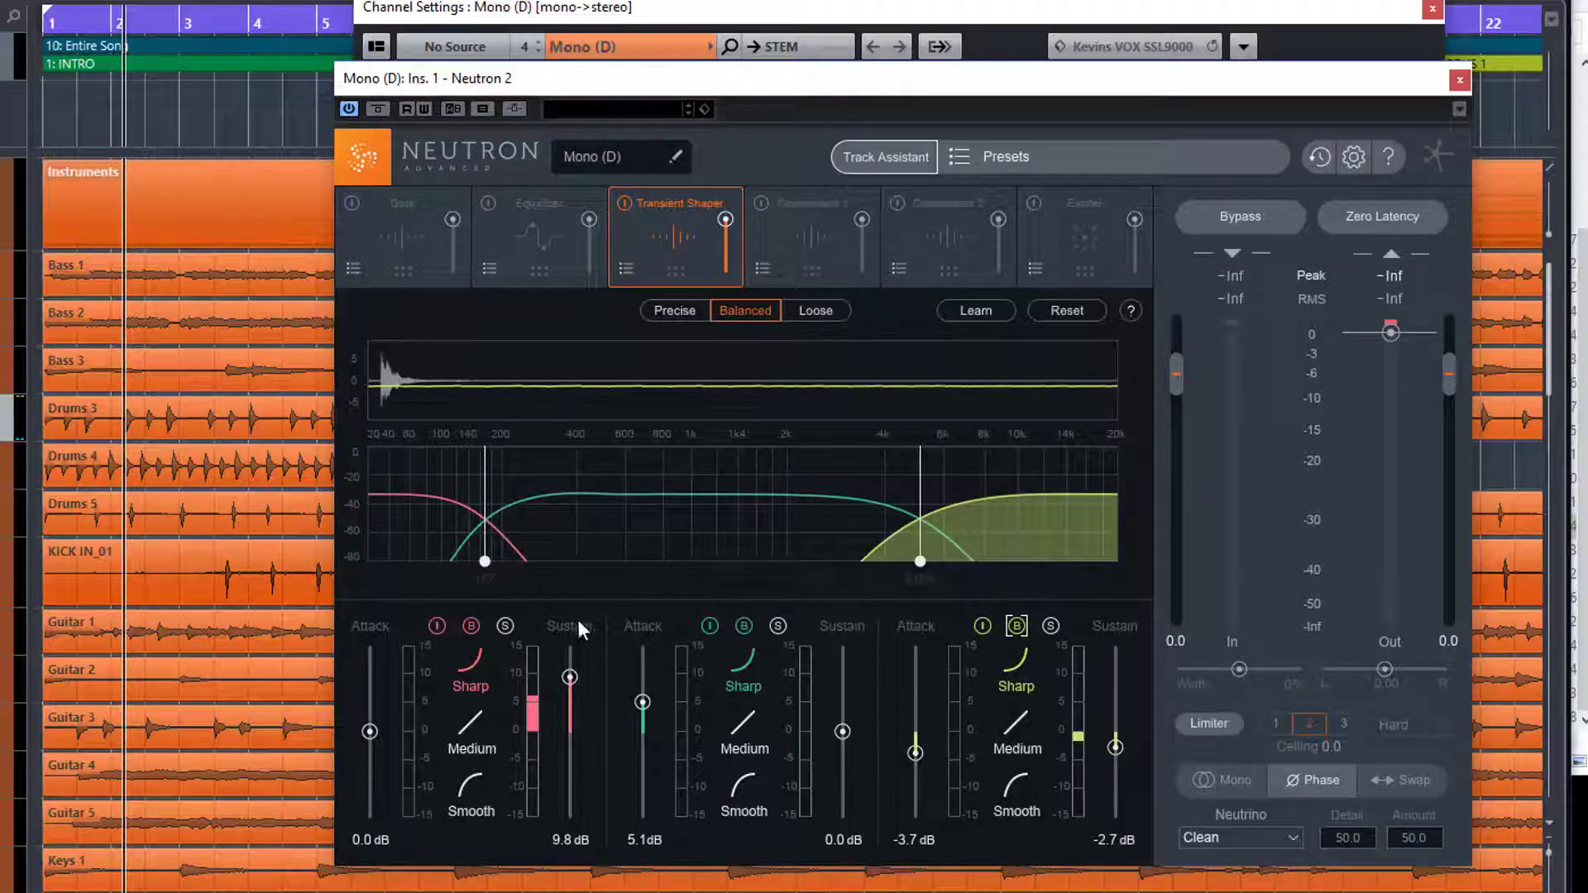
# Step: Restart playback, re-enable the first and second bands, and set the second band's attack to 4.3 dB
pyautogui.press('space')
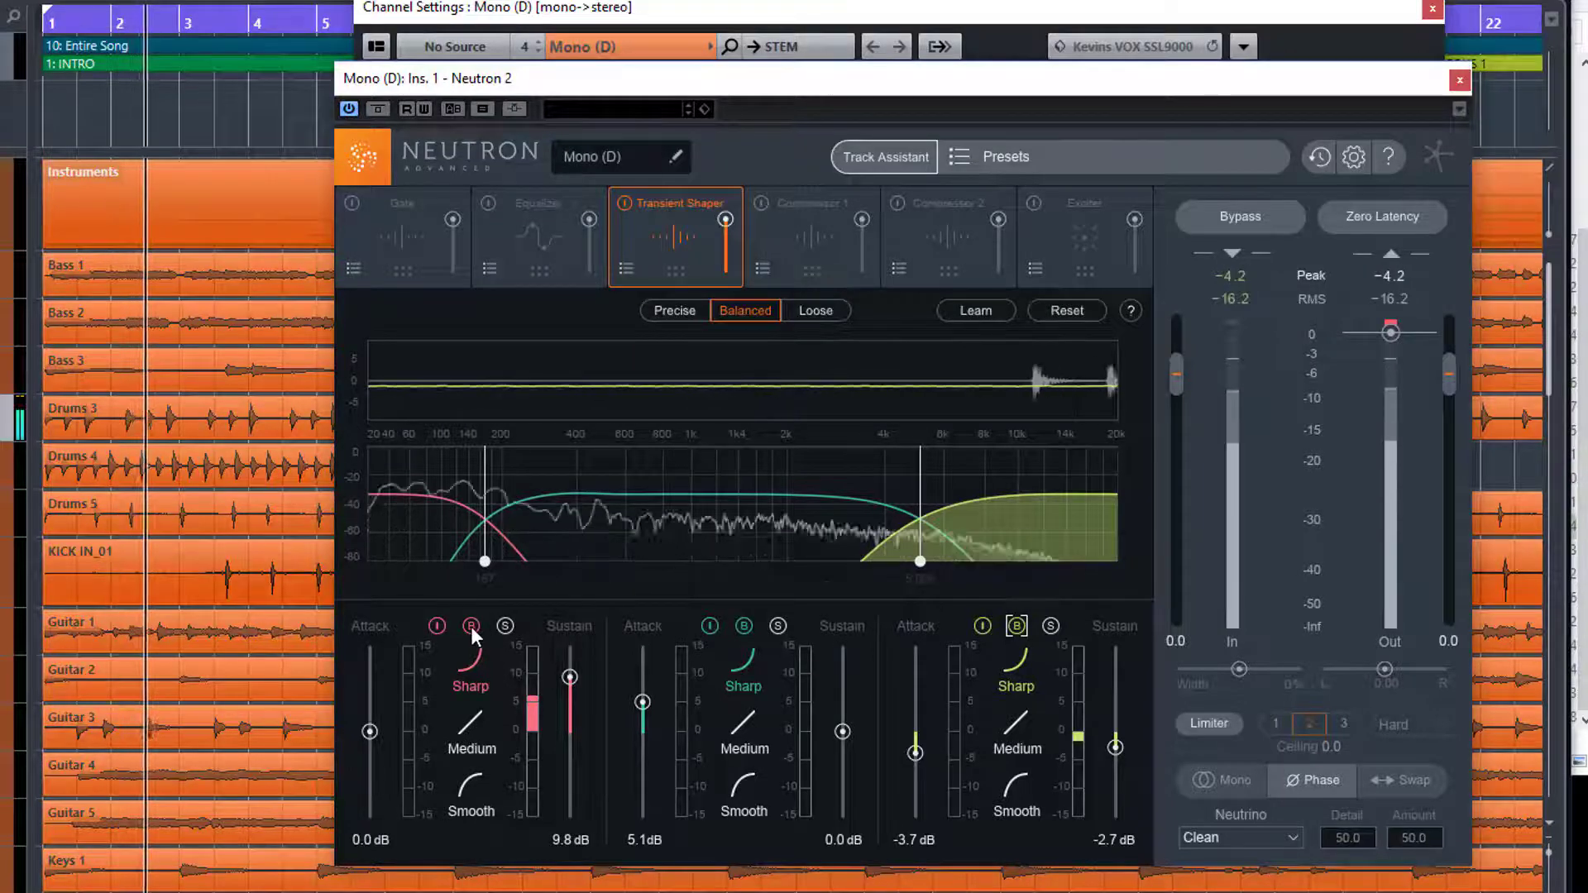
pyautogui.click(470, 626)
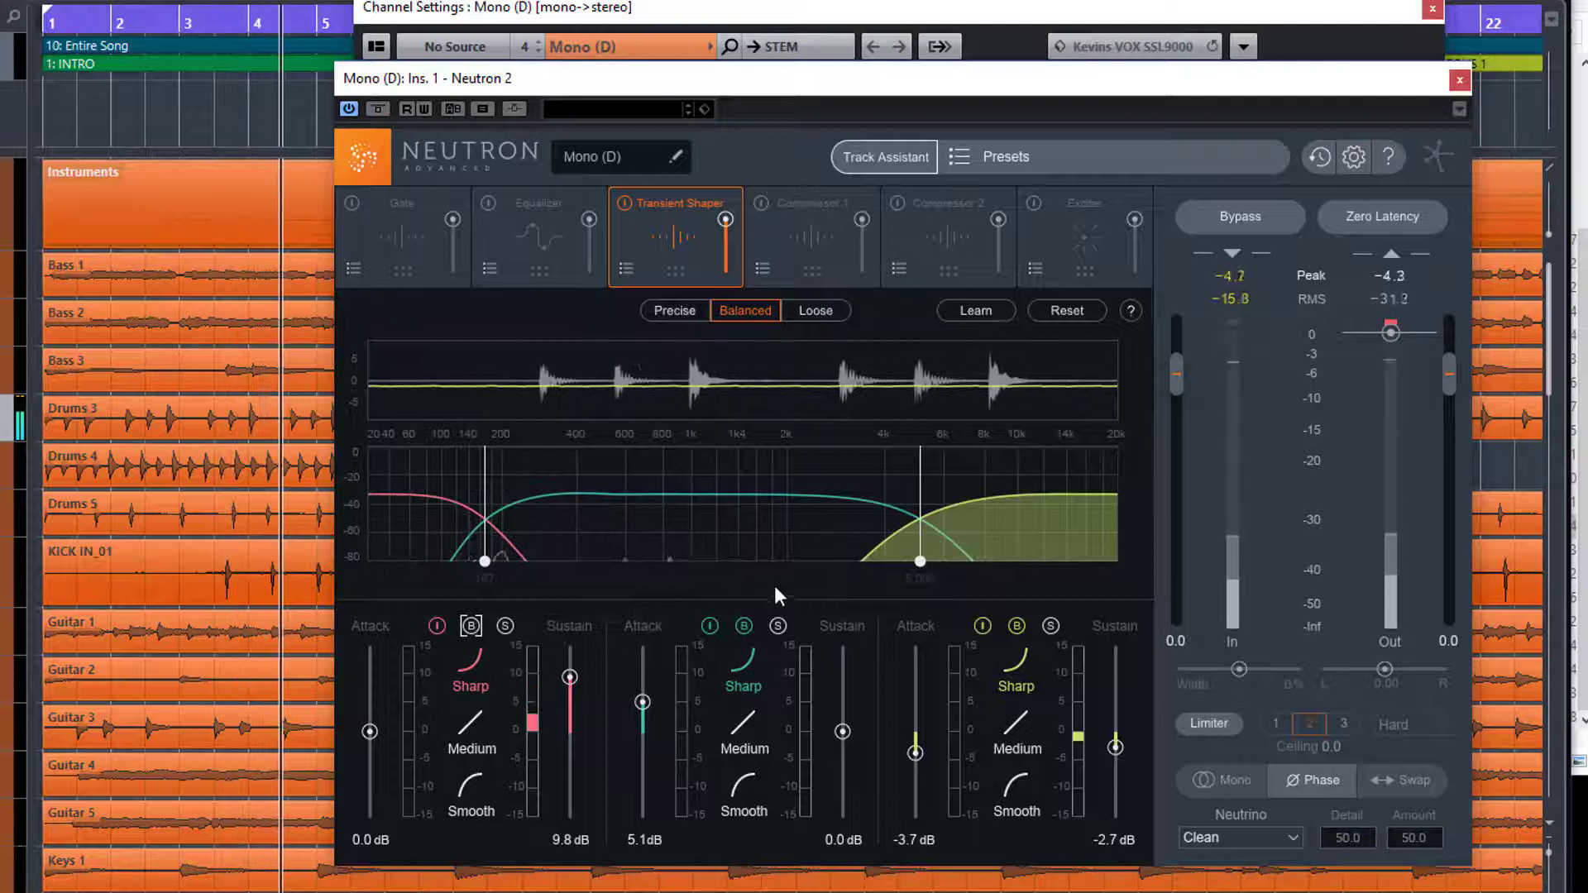
pyautogui.click(743, 626)
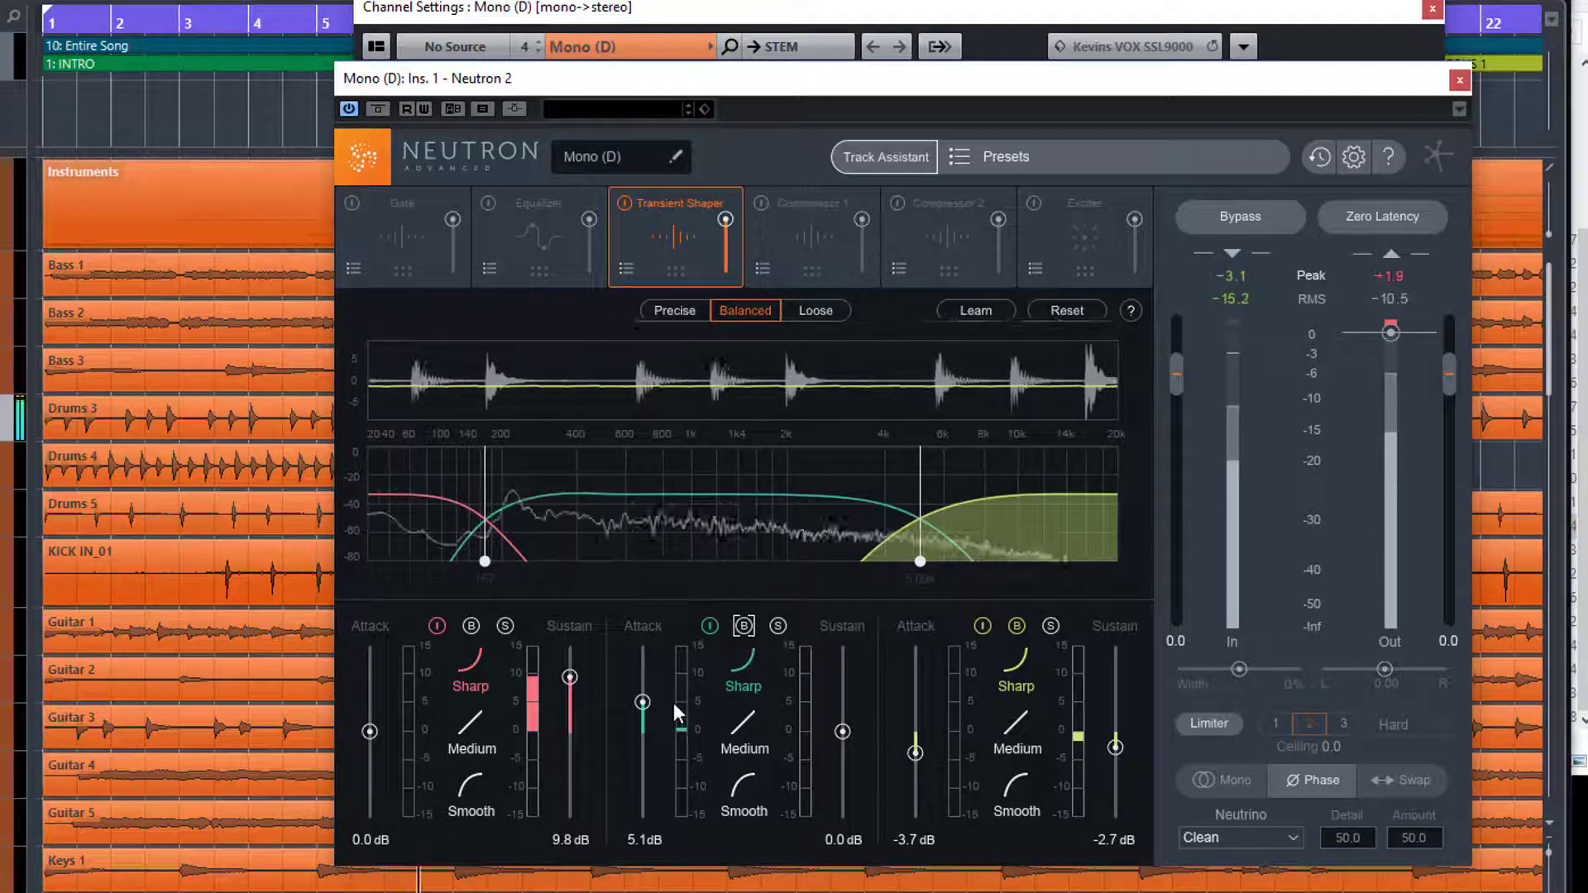
pyautogui.moveTo(642, 701); pyautogui.dragTo(640, 705)
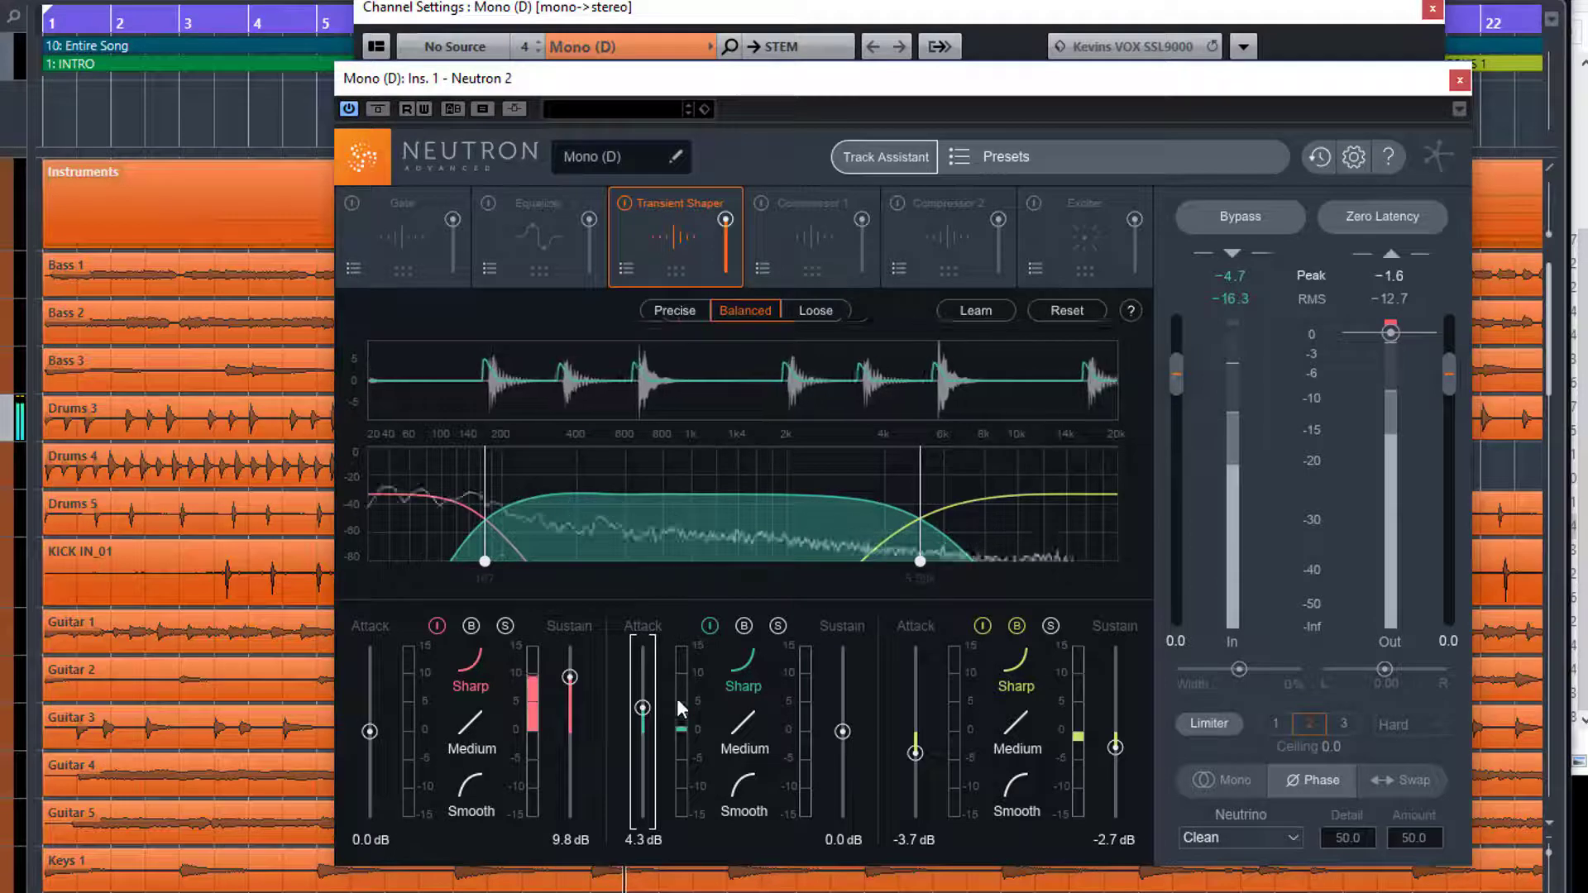
# Step: Compare the drums with the Transient Shaper disabled and enabled, and with its first two bands bypassed and active
pyautogui.click(624, 203)
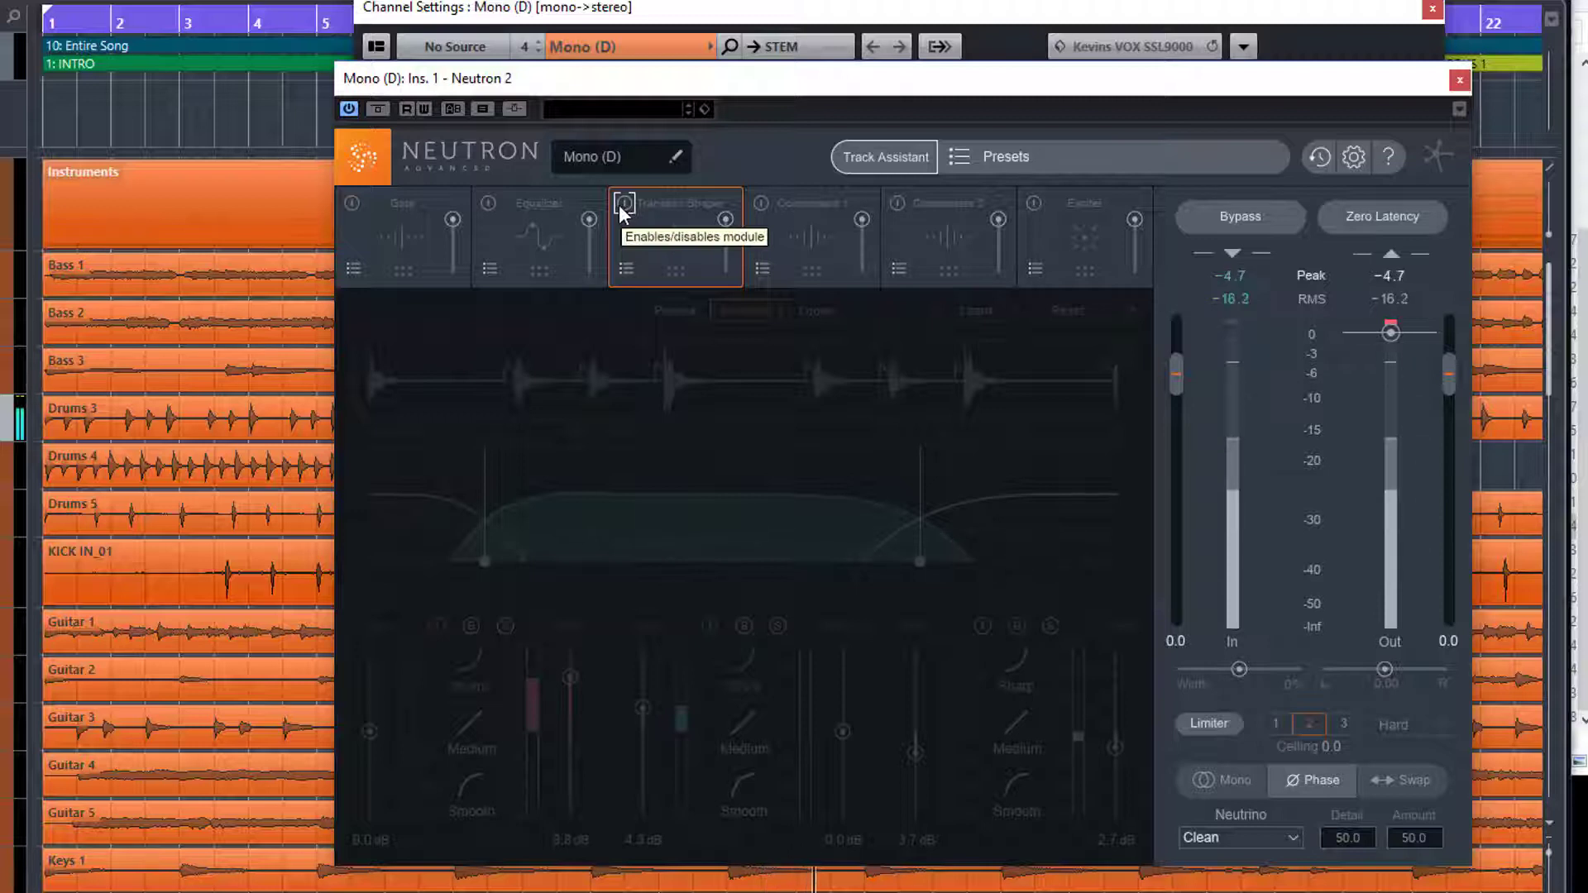
pyautogui.click(621, 204)
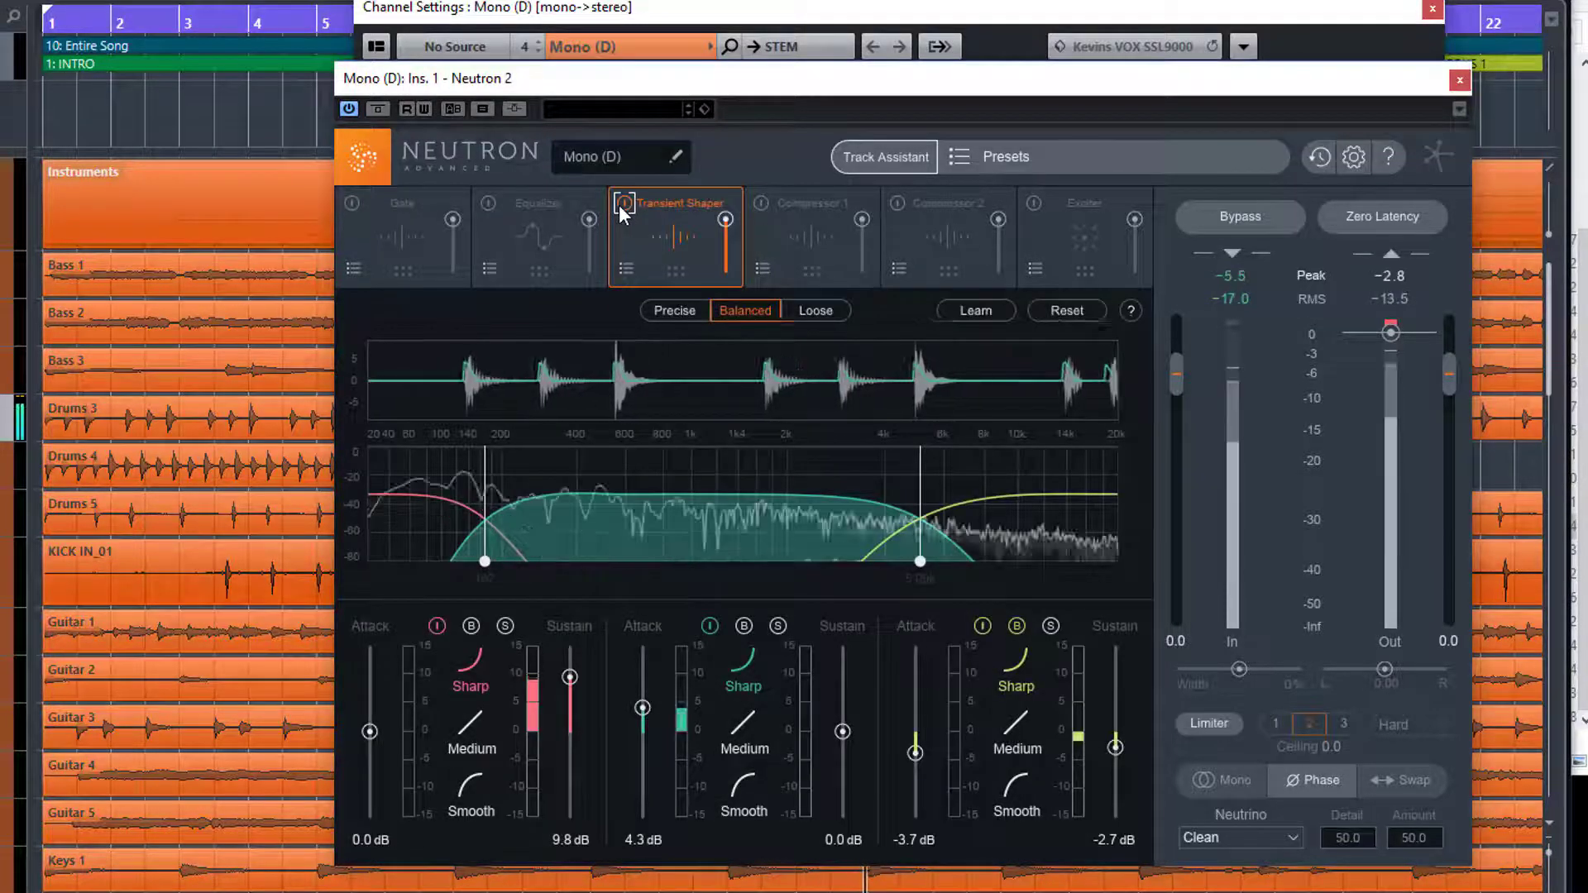
pyautogui.click(473, 629)
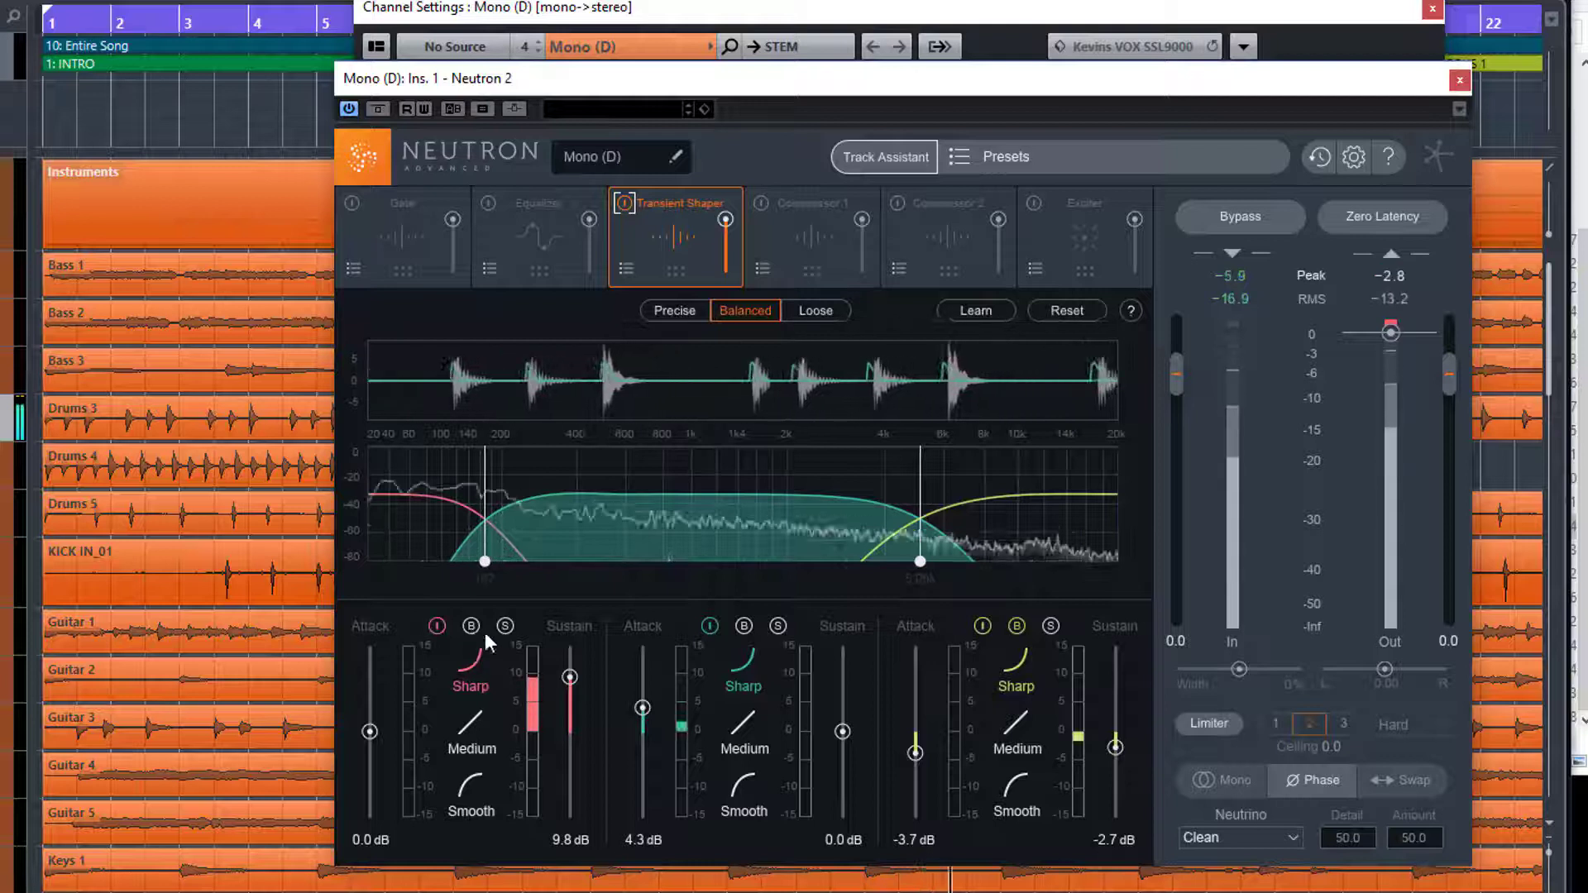
pyautogui.click(740, 626)
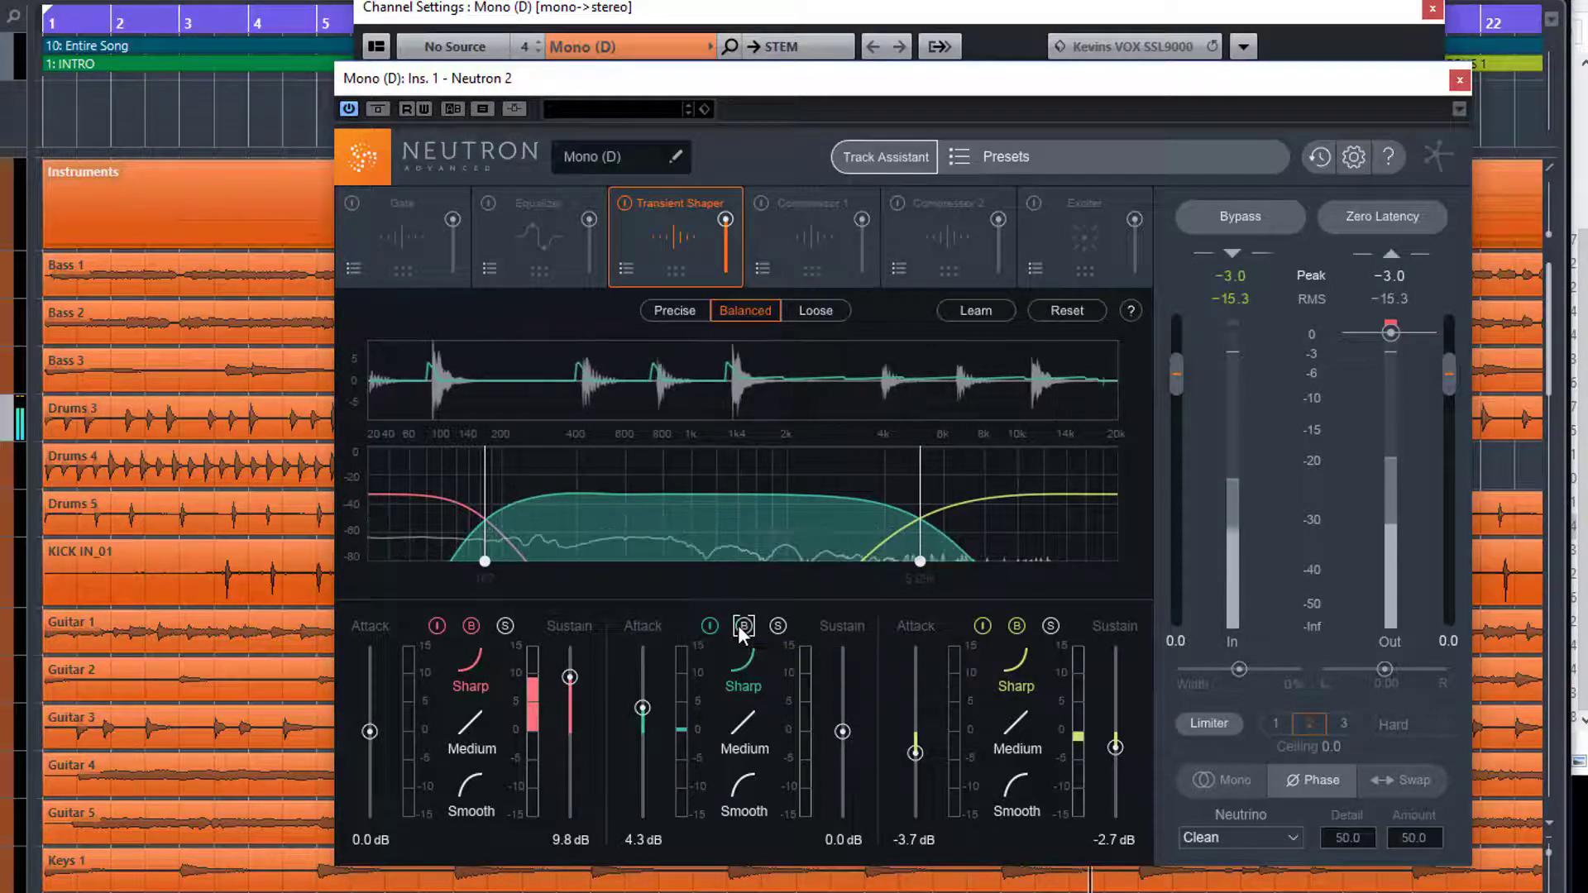
pyautogui.click(470, 626)
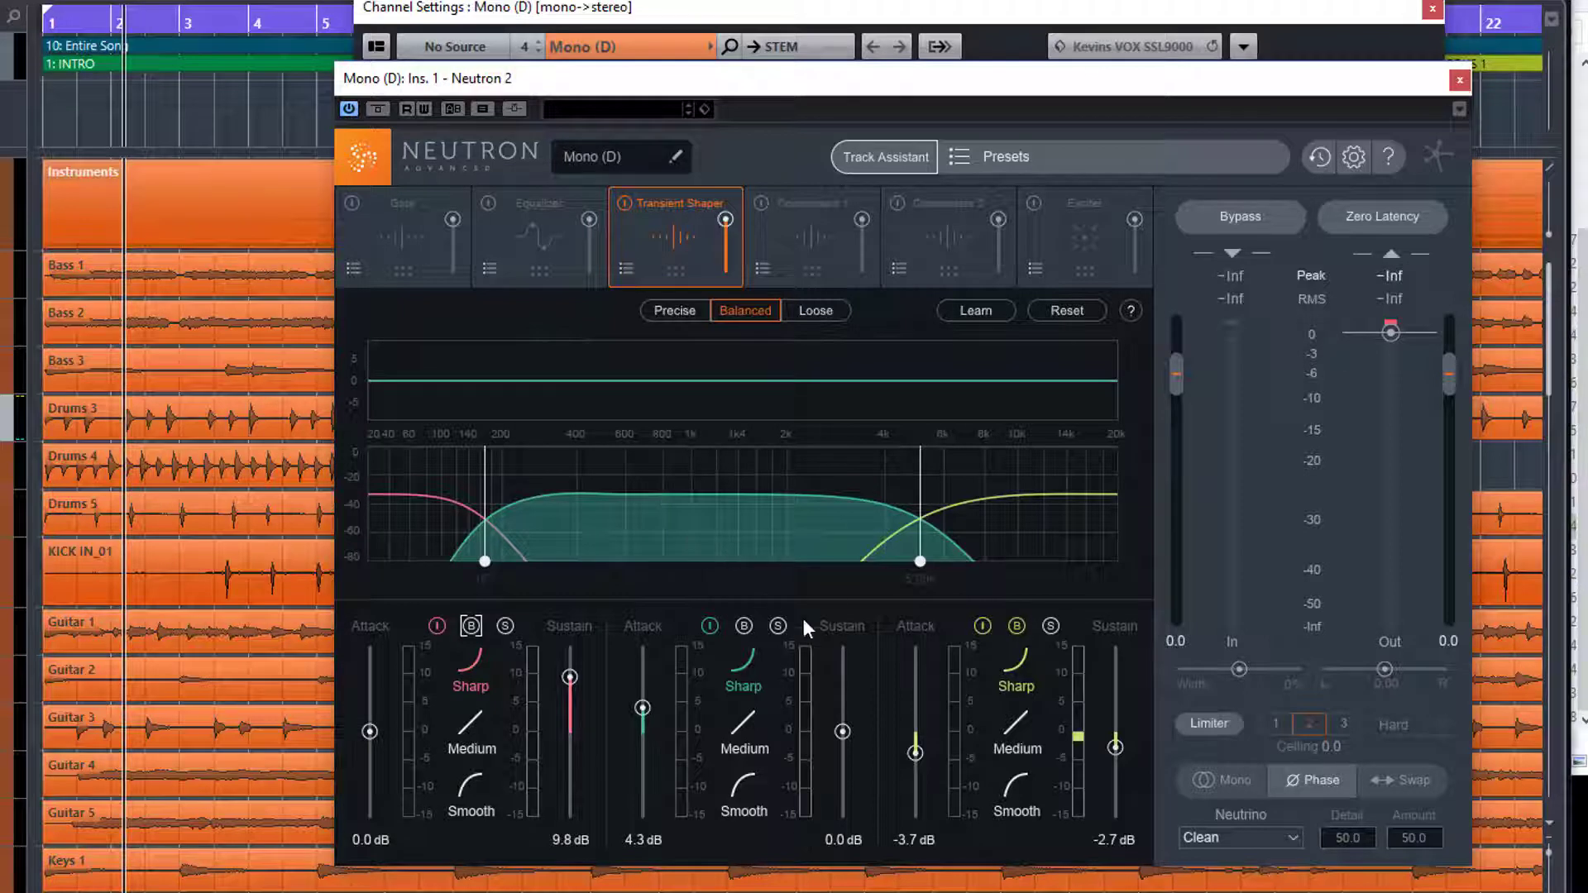
# Step: Bypass the first two bands, start playback, re-enable only the first band, and stop playback
pyautogui.click(743, 626)
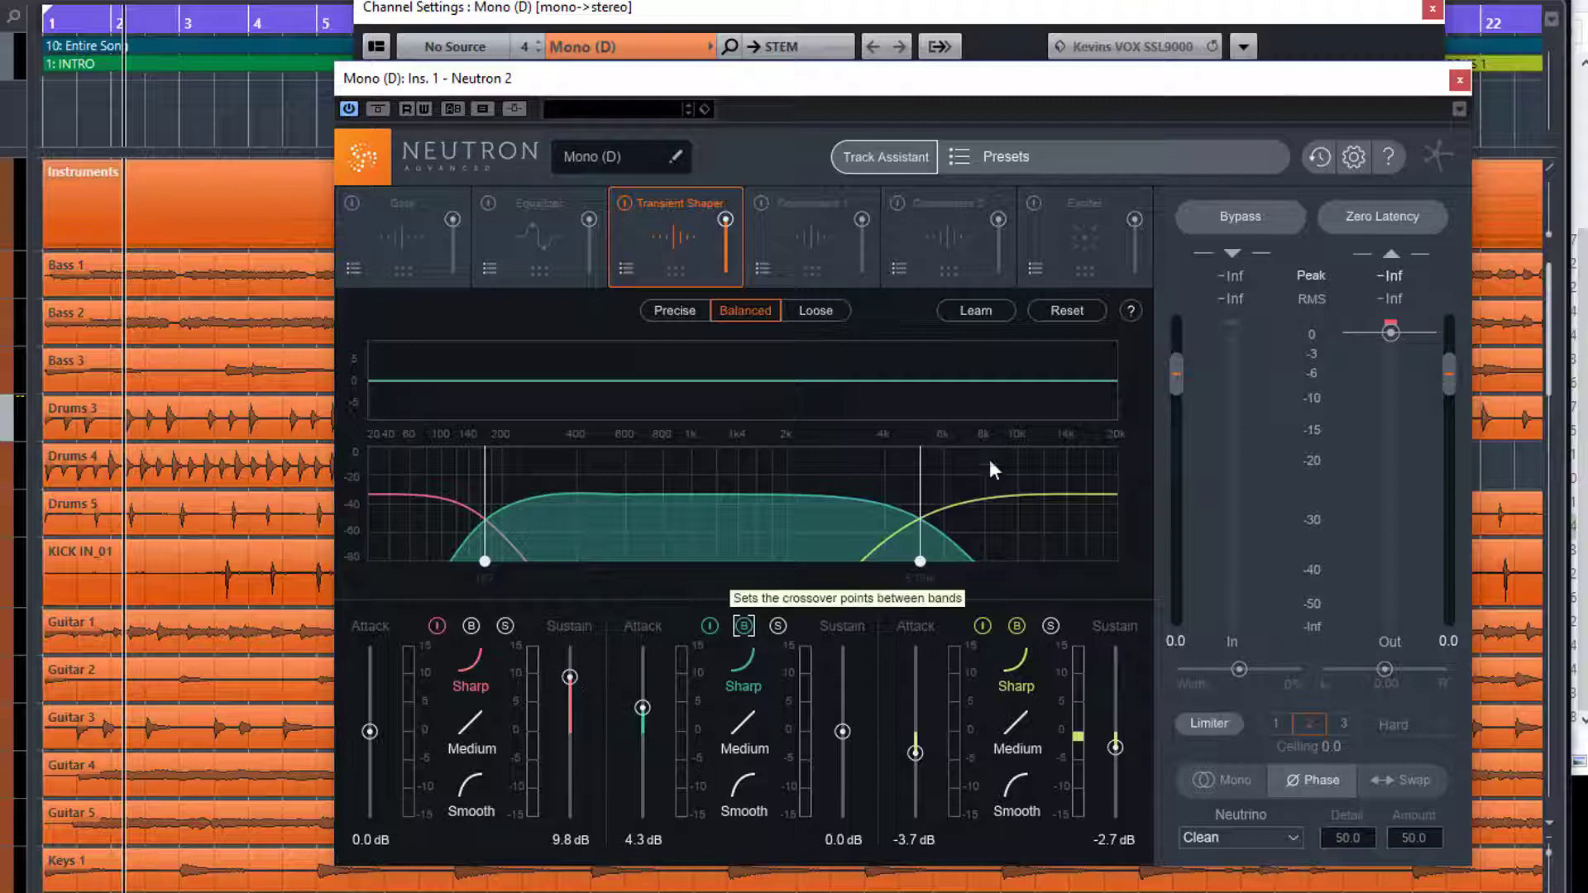
pyautogui.click(476, 625)
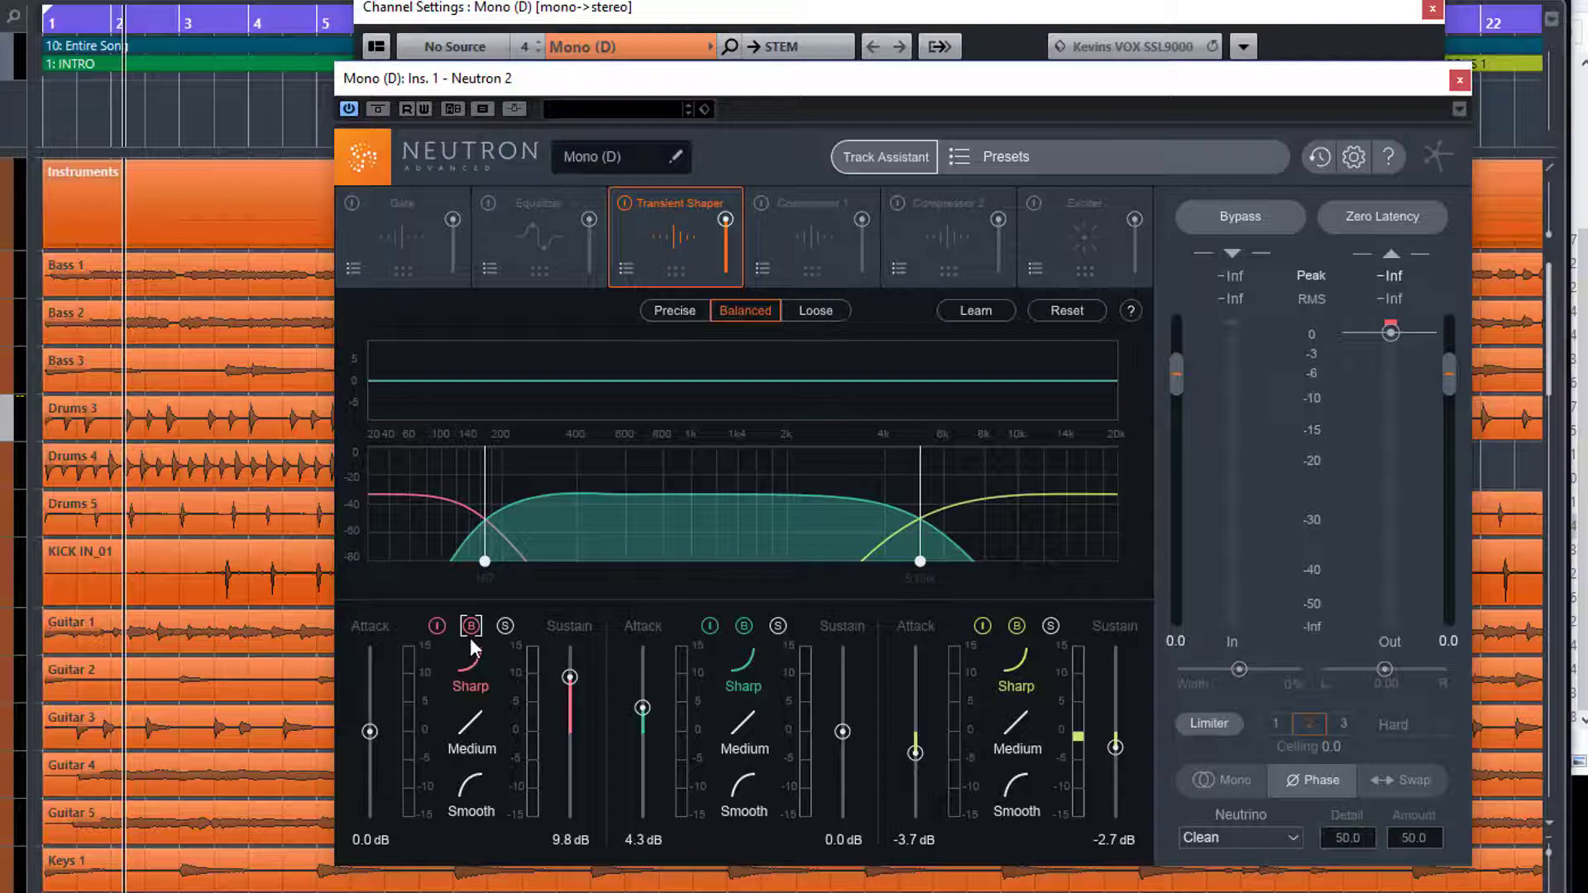
pyautogui.press('space')
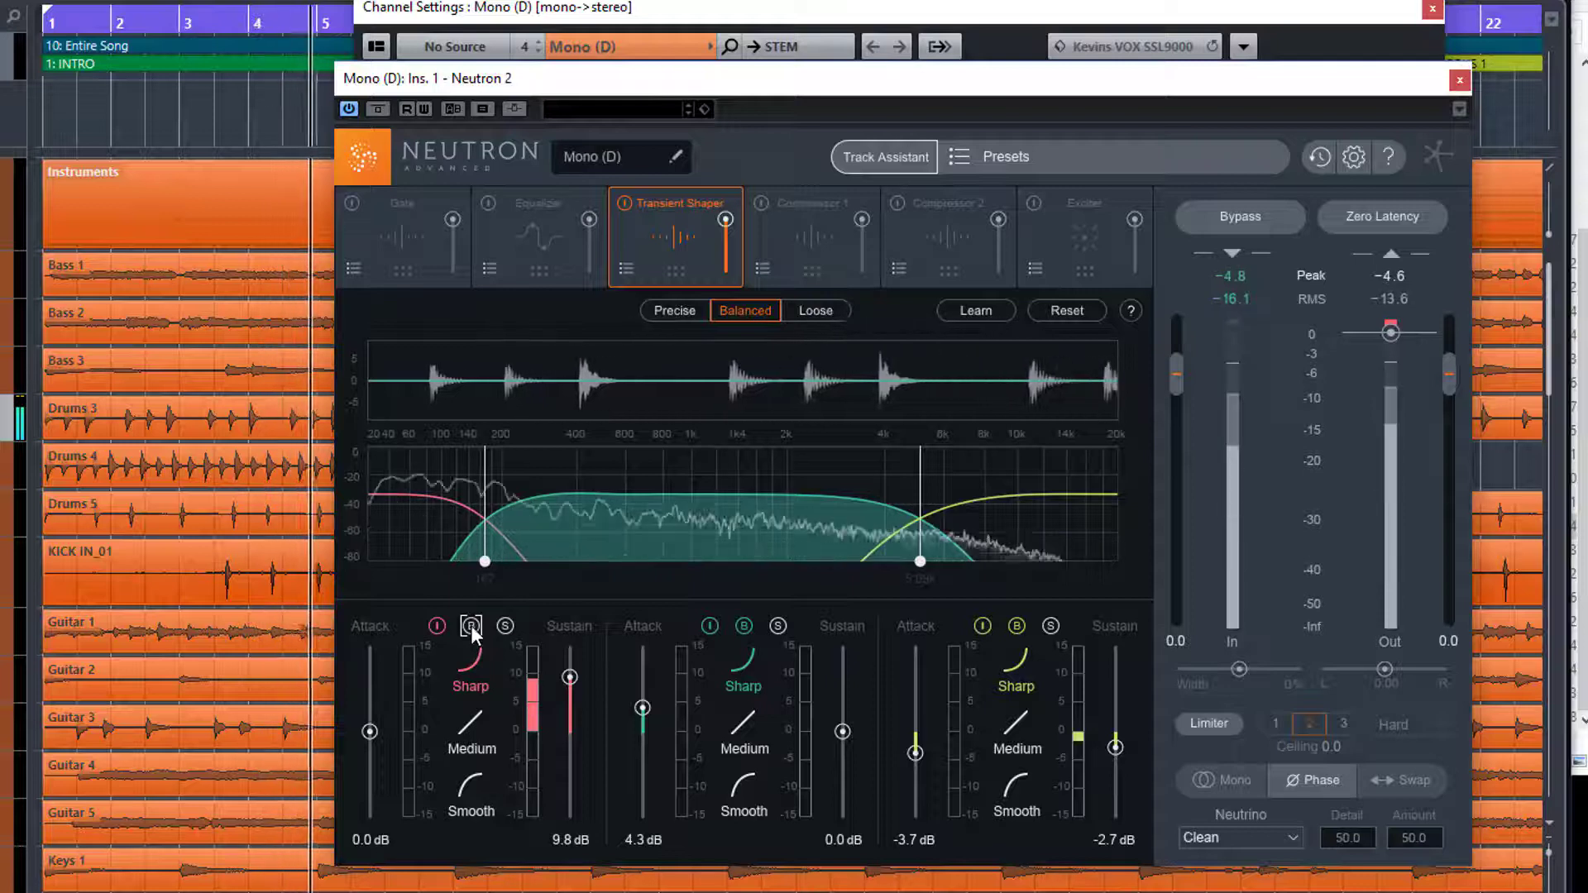
pyautogui.press('space')
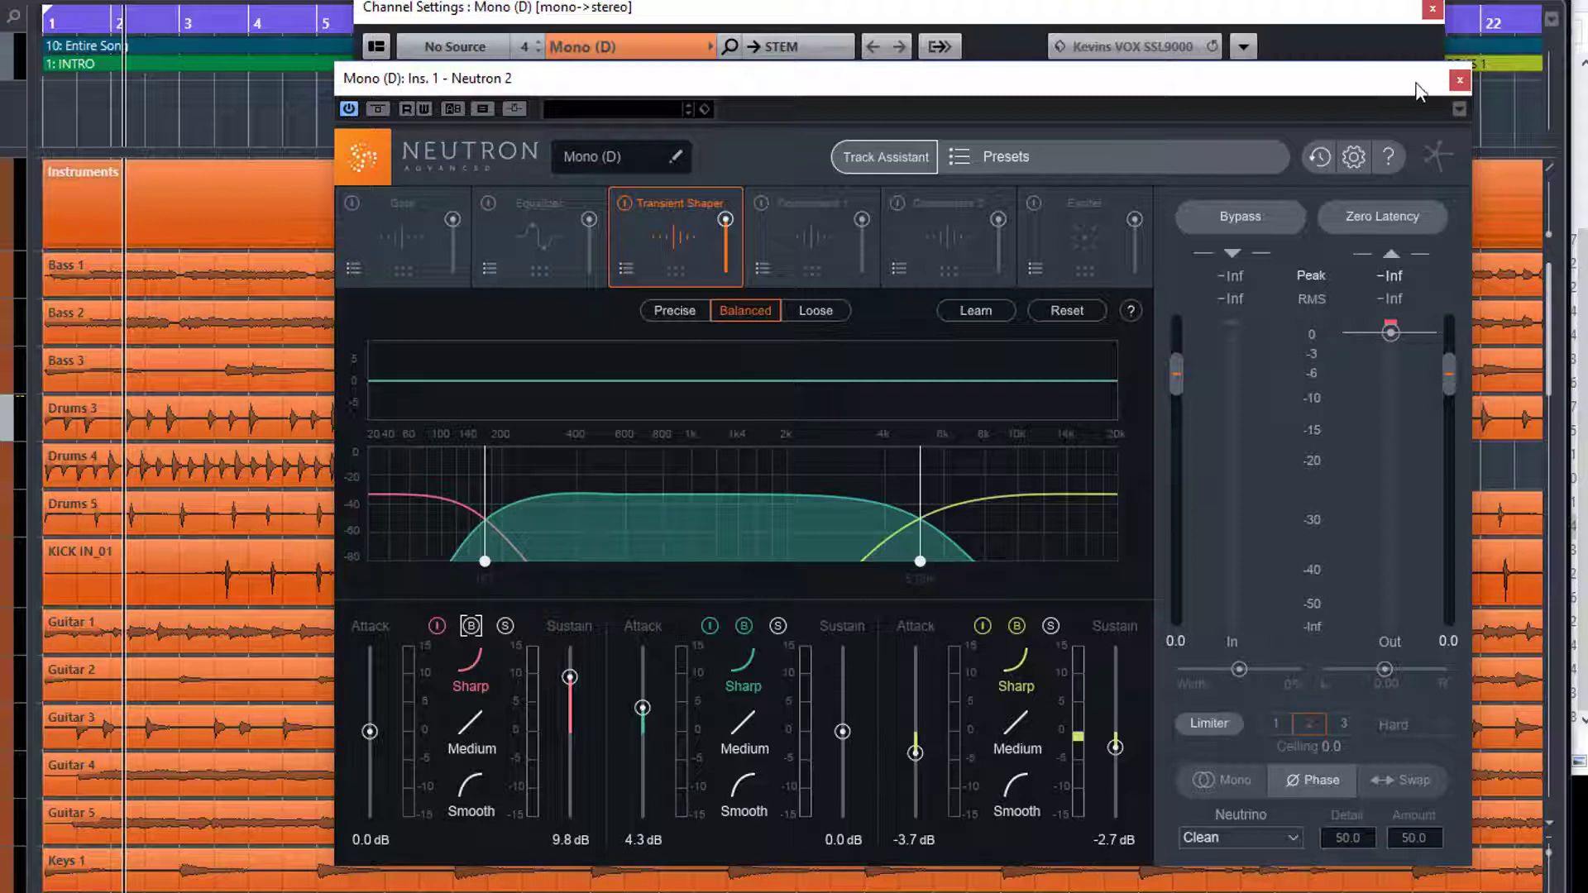
# Step: Close the drum track's Neutron 2 window, select the Guitar 3 track, and play it
pyautogui.click(1458, 82)
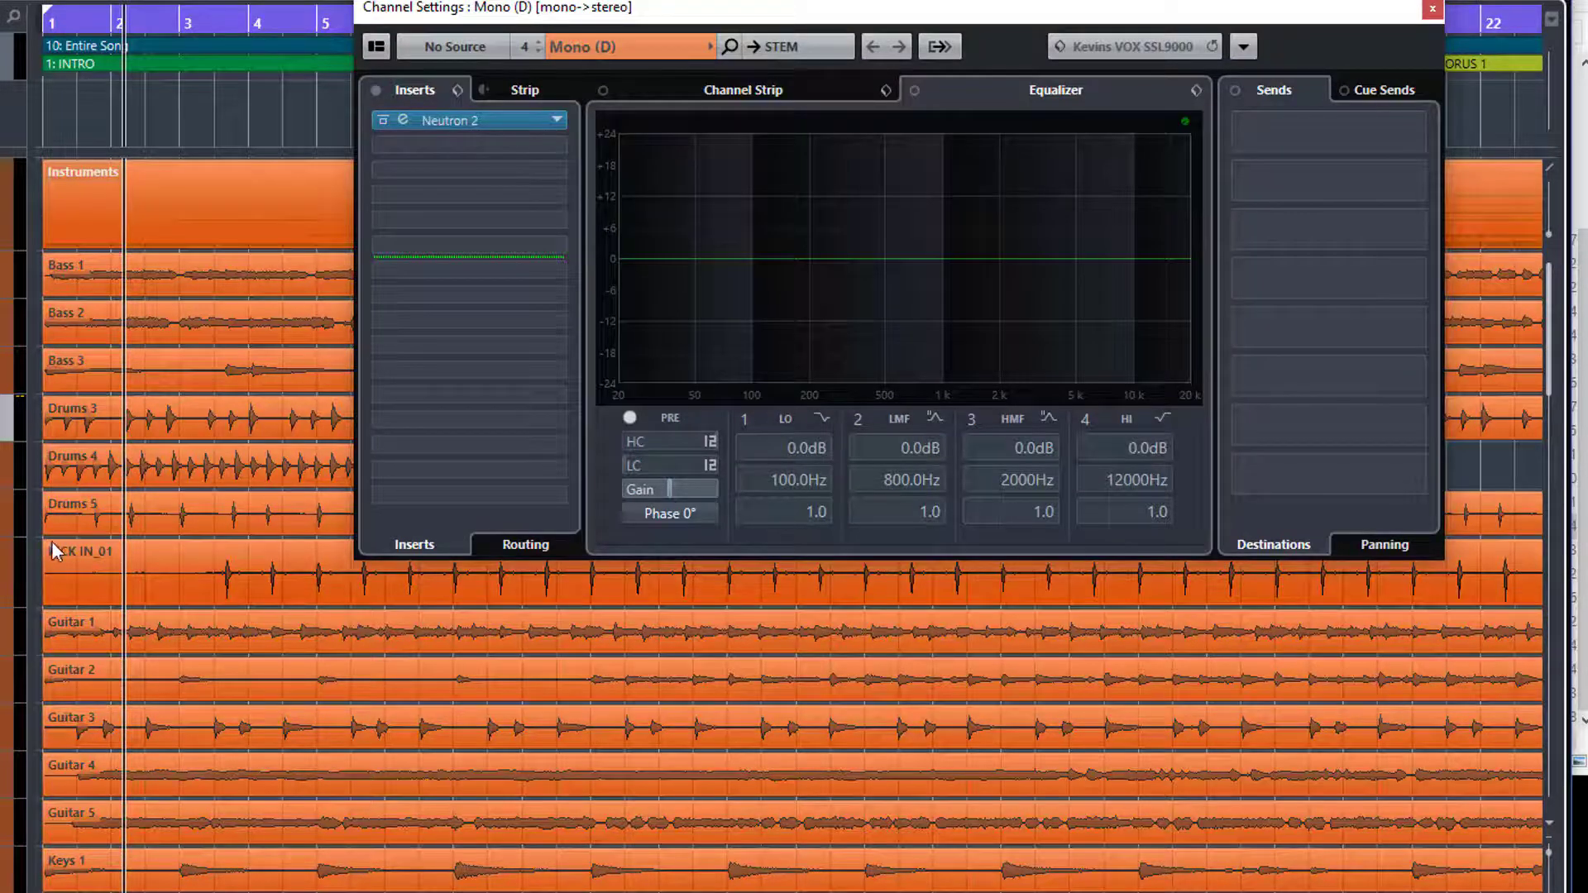
pyautogui.scroll(-3, 100, 559)
pyautogui.scroll(-3, 156, 573)
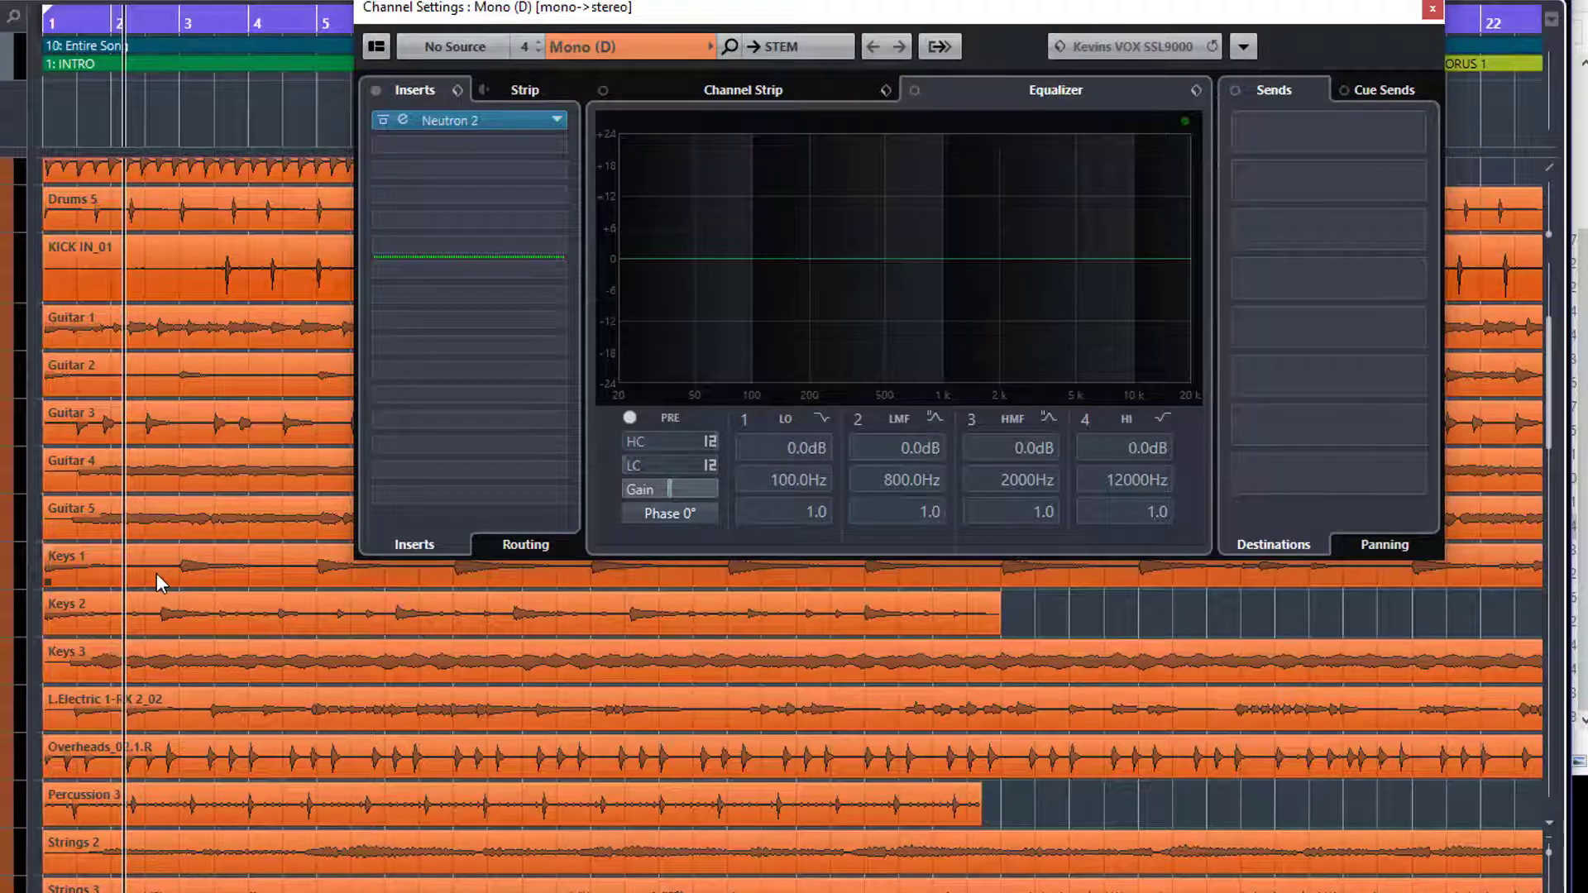
pyautogui.click(4, 422)
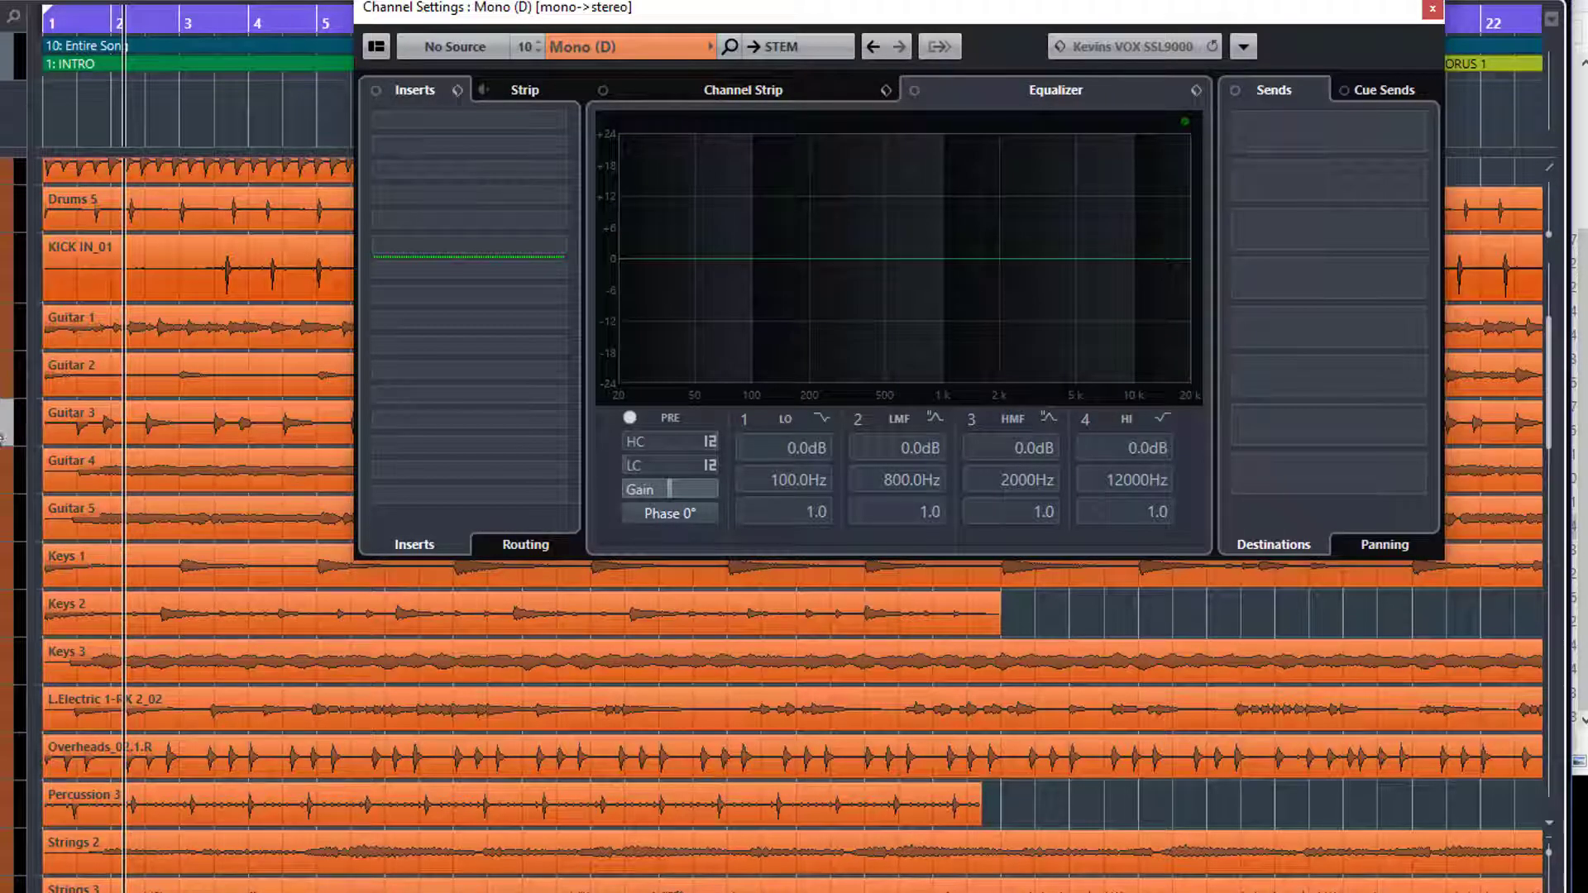
pyautogui.press('space')
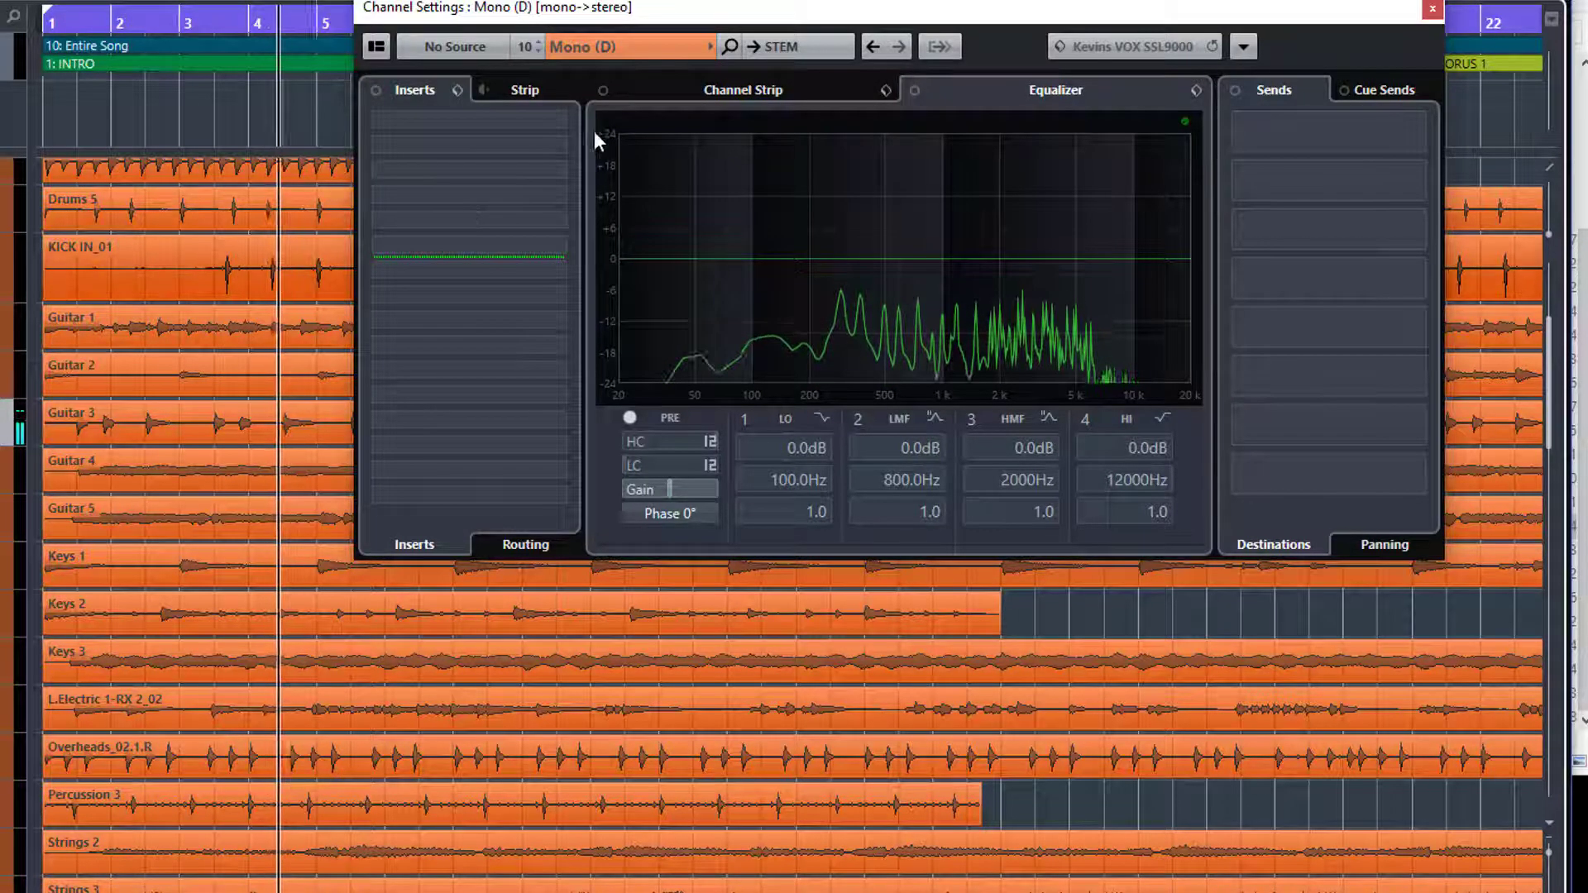
# Step: Insert Neutron 2 in the guitar channel's first insert slot
pyautogui.click(558, 121)
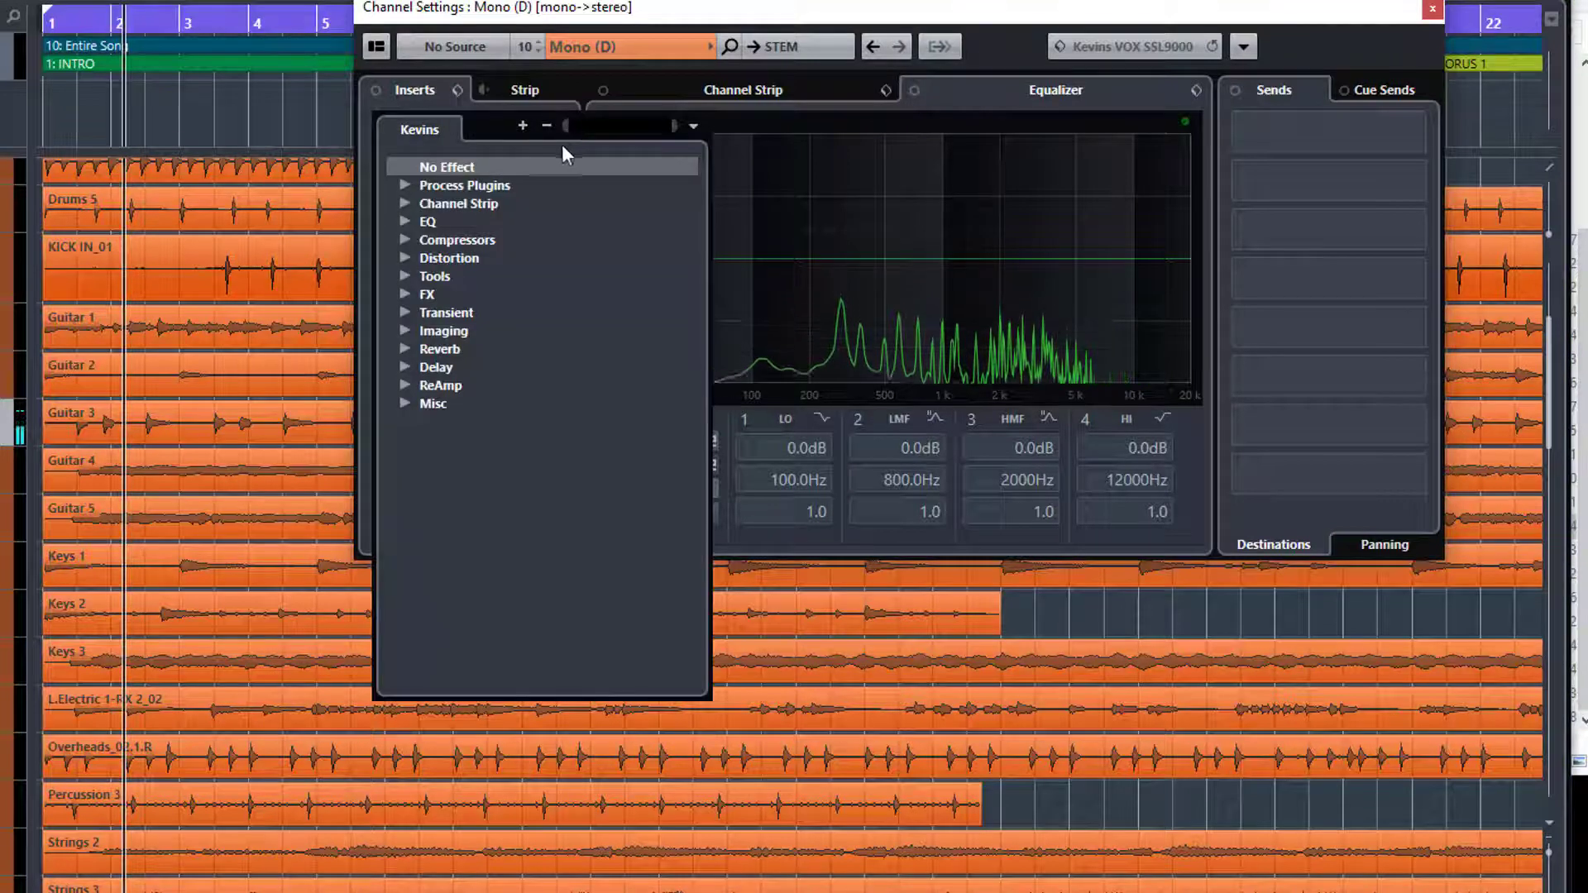
pyautogui.write('neutr')
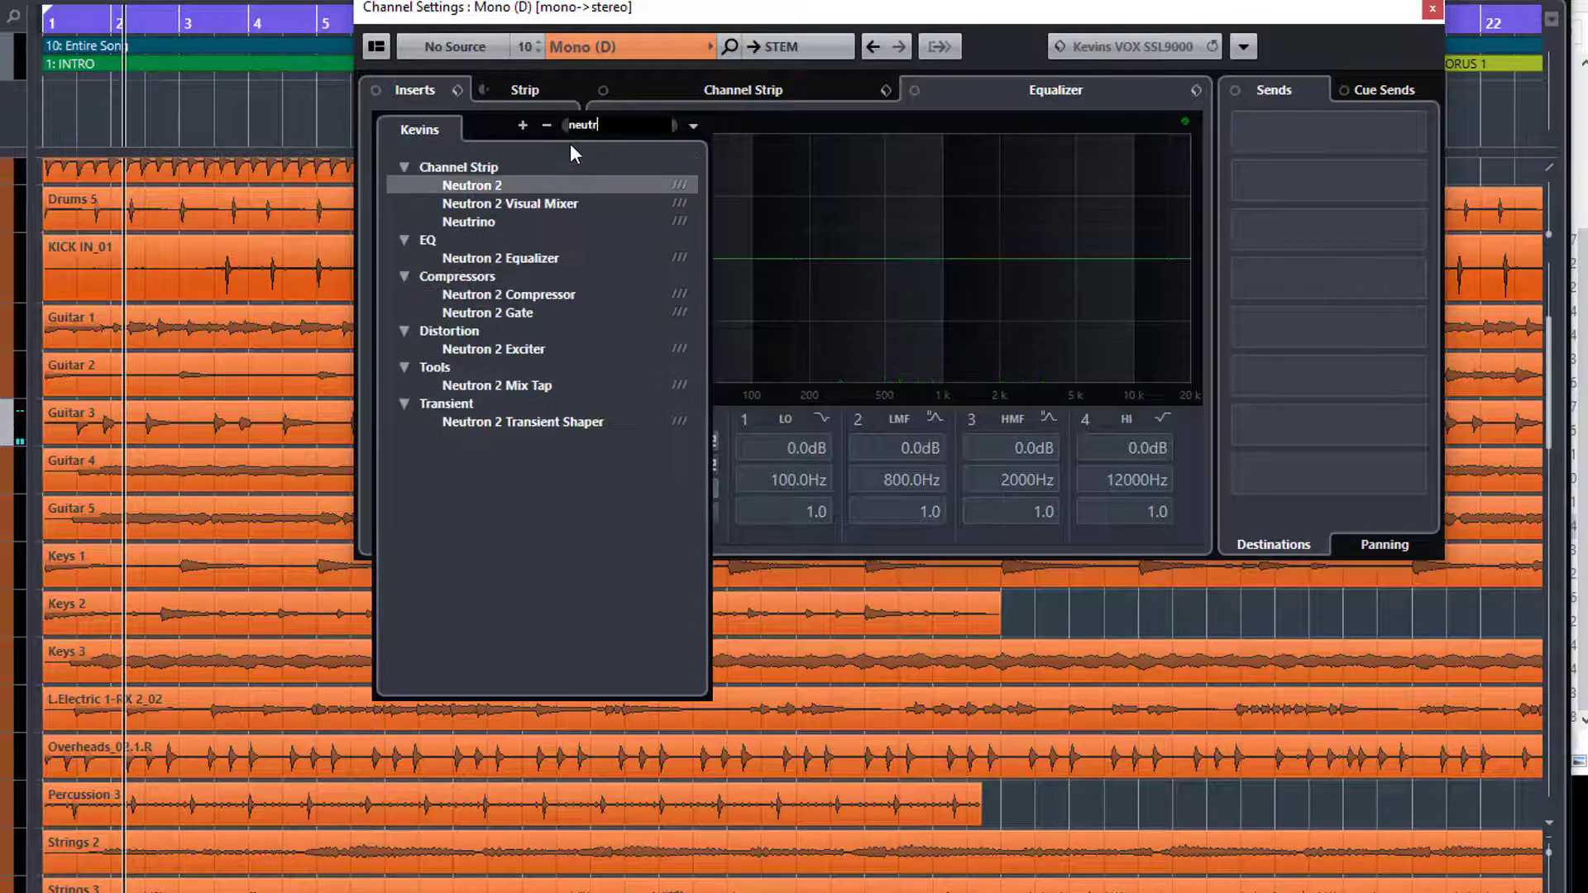
pyautogui.press('Escape')
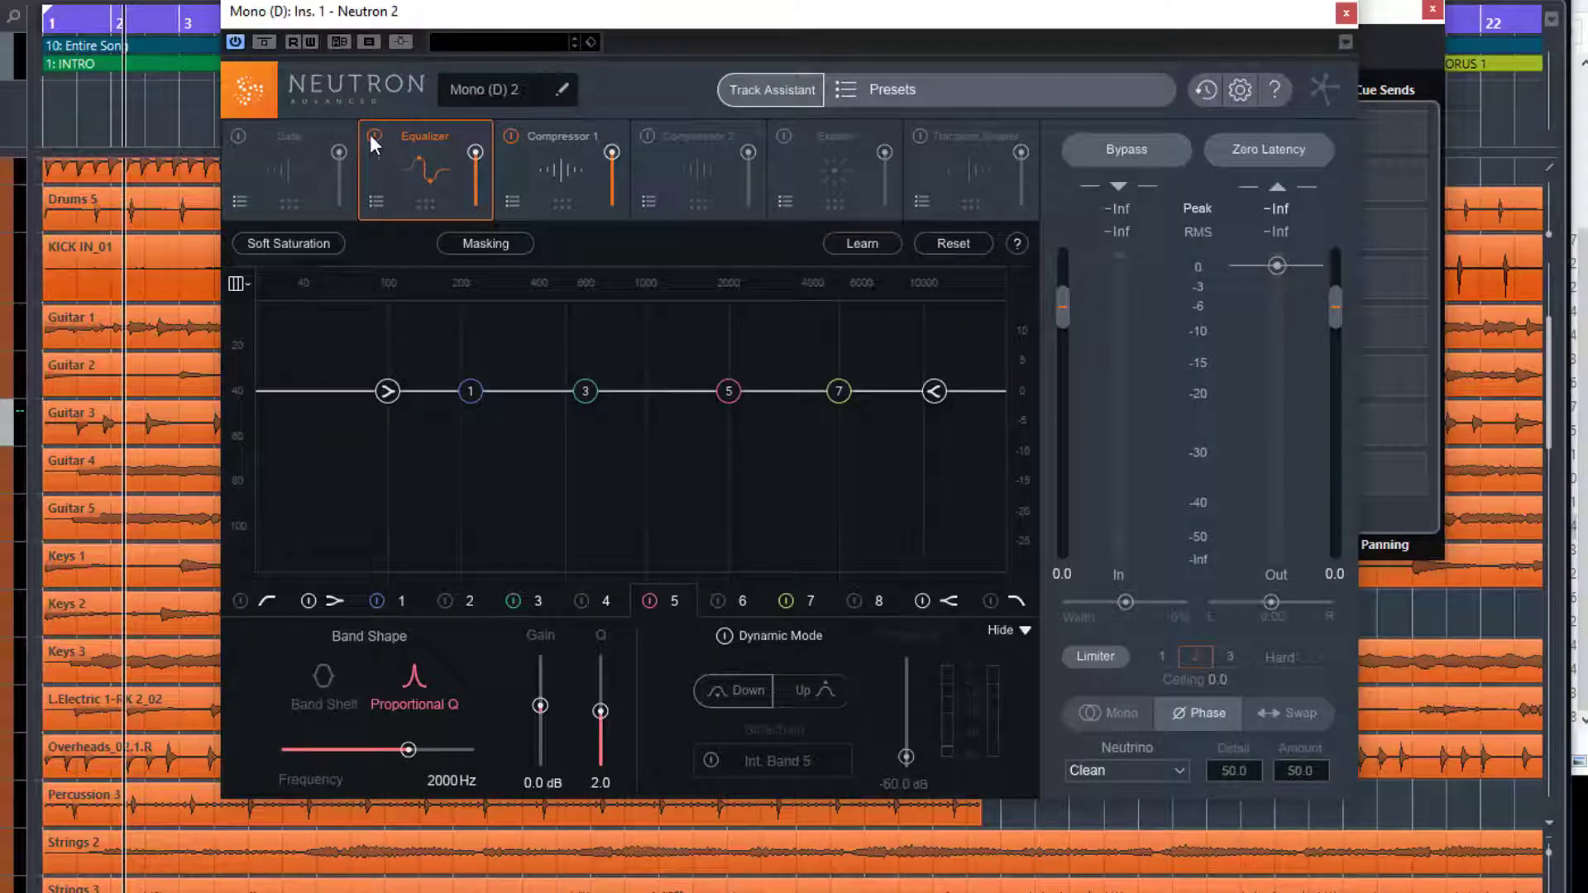
# Step: Disable the Equalizer and Compressor 1 modules, and move the Transient Shaper ahead of Compressor 1 as the active module
pyautogui.click(374, 136)
pyautogui.click(511, 135)
pyautogui.moveTo(970, 137); pyautogui.dragTo(560, 191)
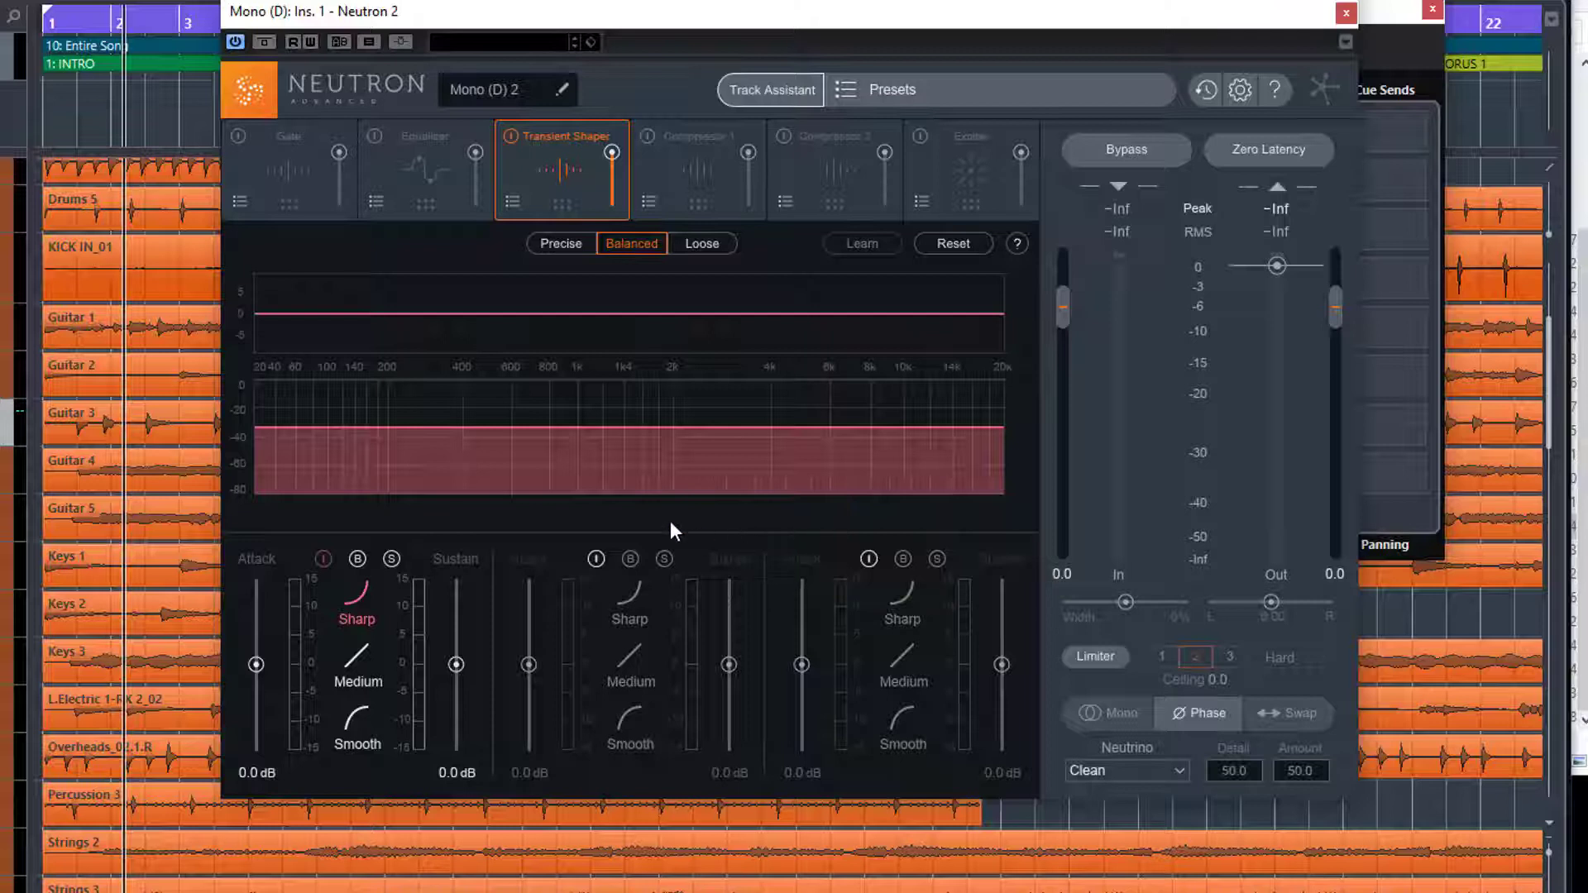
# Step: Play the guitar, try the first band's attack at 11.2 dB, and lower it to 3.1 dB
pyautogui.press('space')
pyautogui.moveTo(257, 664); pyautogui.dragTo(249, 601)
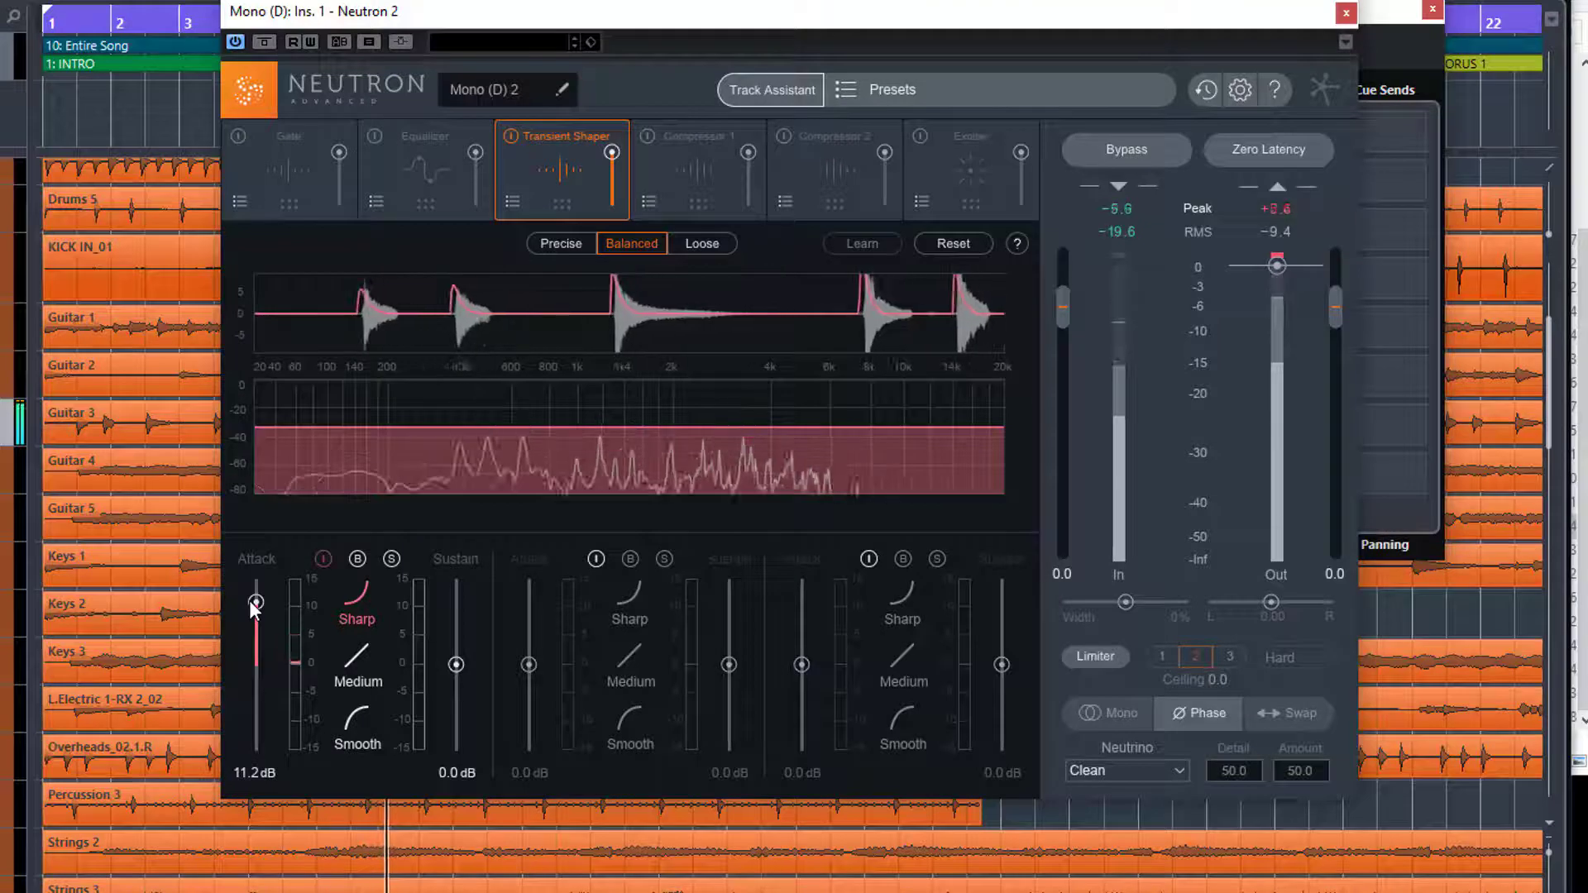
pyautogui.moveTo(252, 604); pyautogui.dragTo(255, 647)
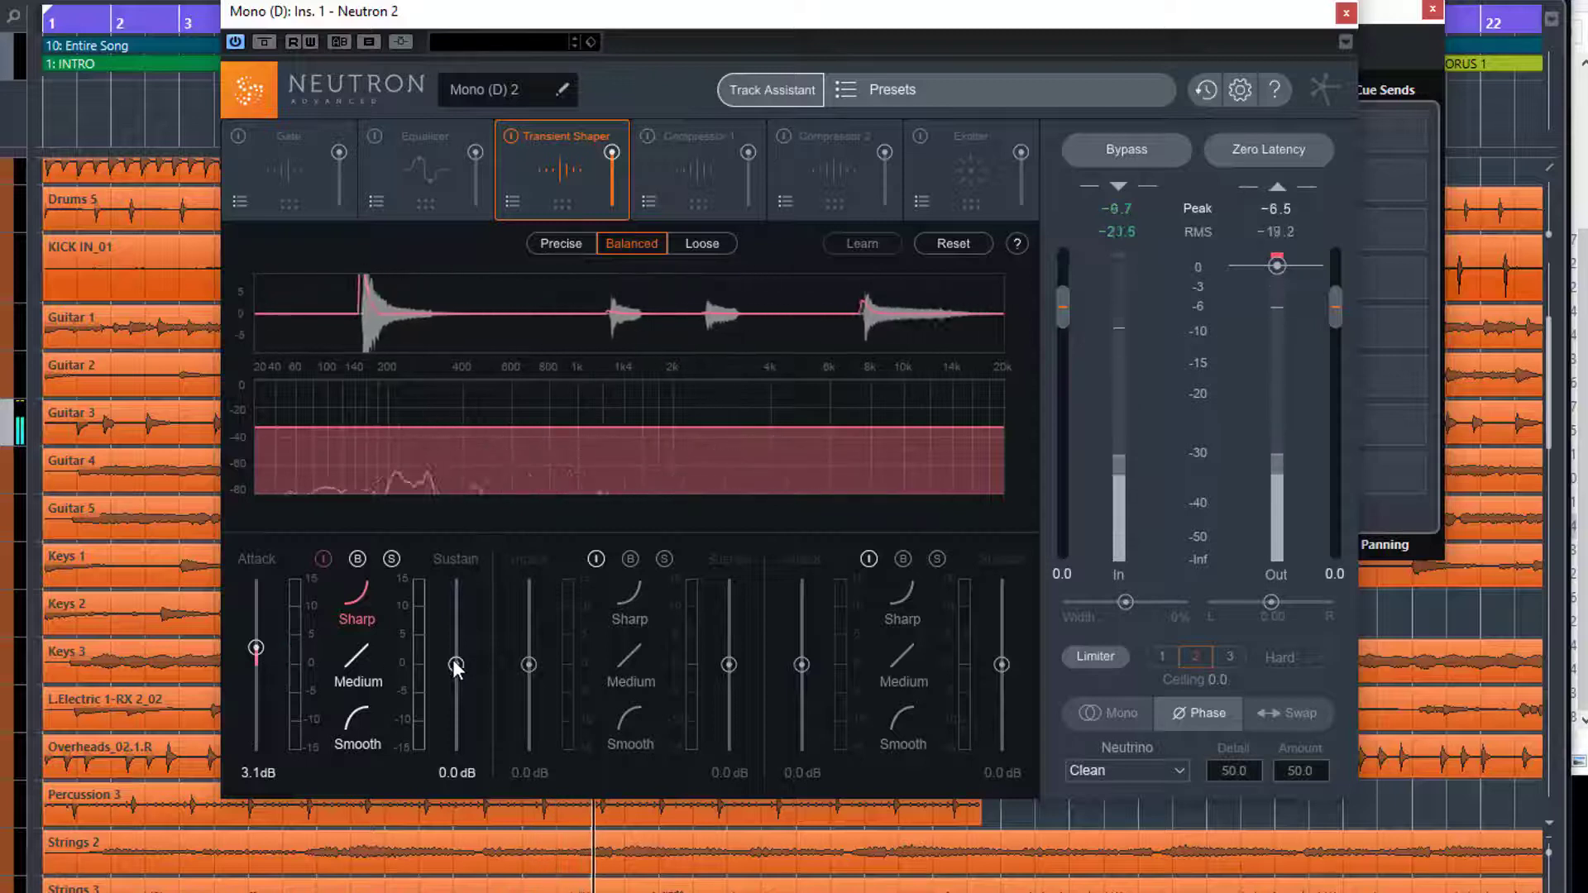
# Step: Try the first band's sustain at 13.6 dB and -11.2 dB during playback, and reset it to 0.0 dB
pyautogui.moveTo(455, 622); pyautogui.dragTo(455, 589)
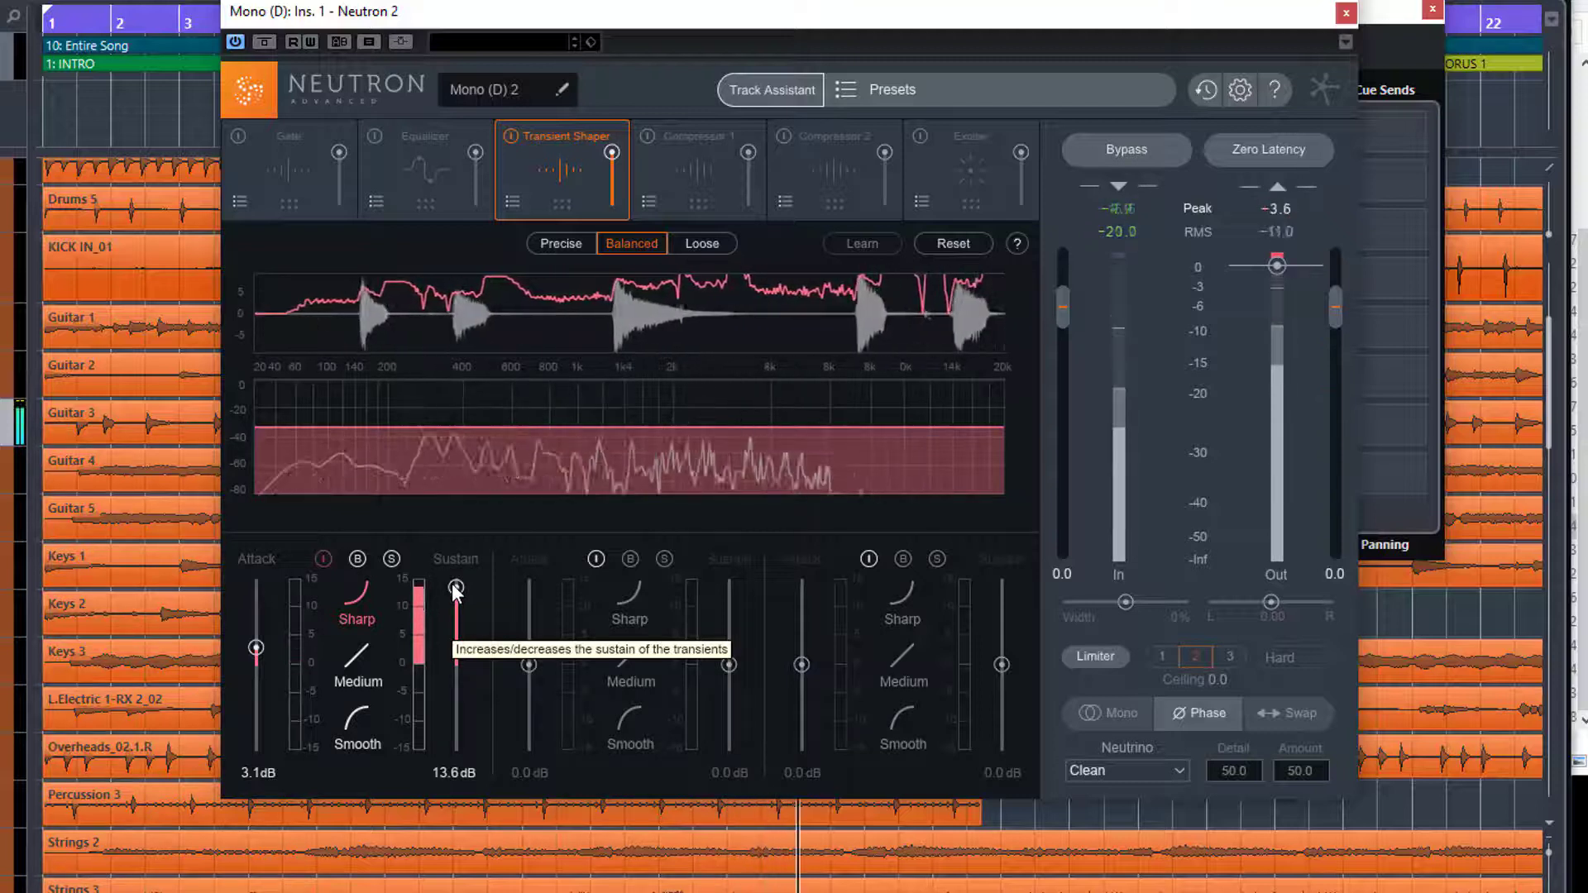
pyautogui.moveTo(454, 586); pyautogui.dragTo(483, 723)
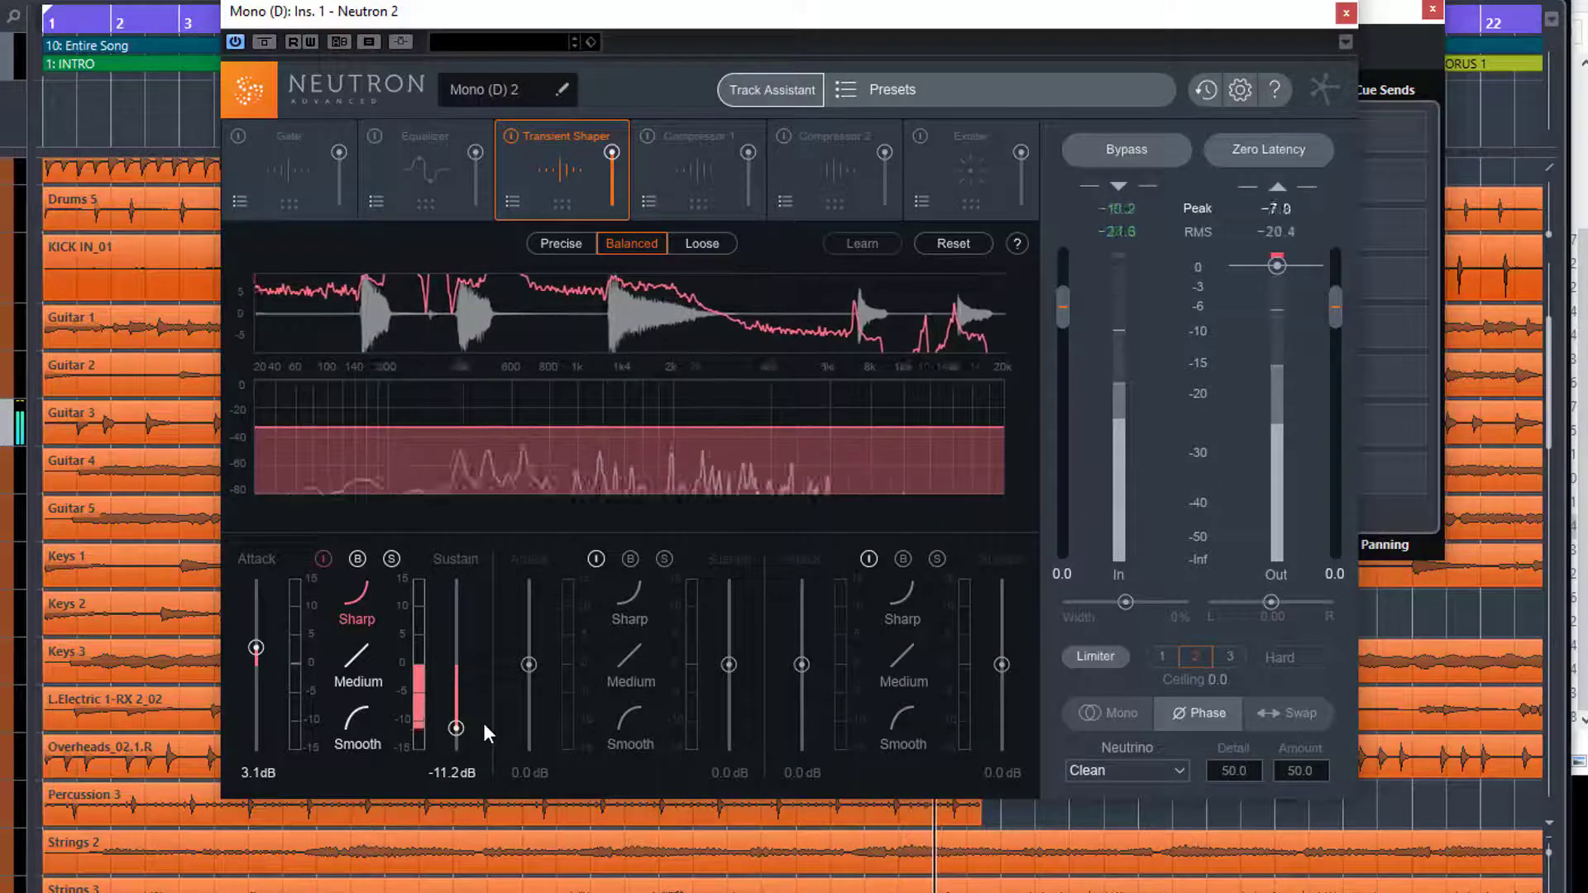
pyautogui.doubleClick(454, 725)
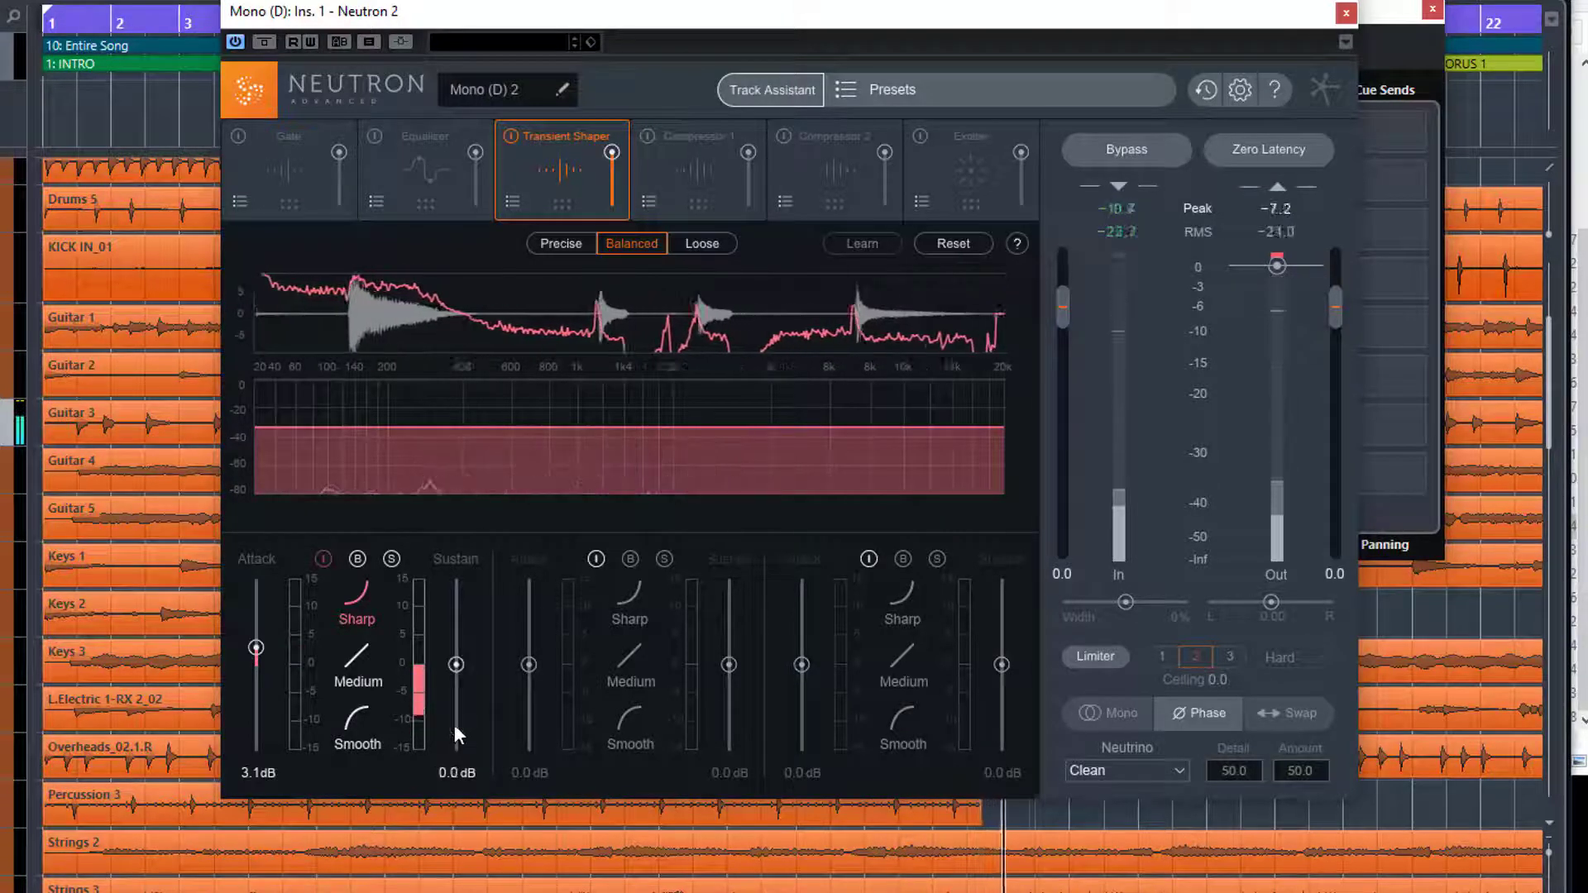
# Step: Reset the first band's attack to 0.0 dB and enable the second and third Transient Shaper bands
pyautogui.doubleClick(256, 647)
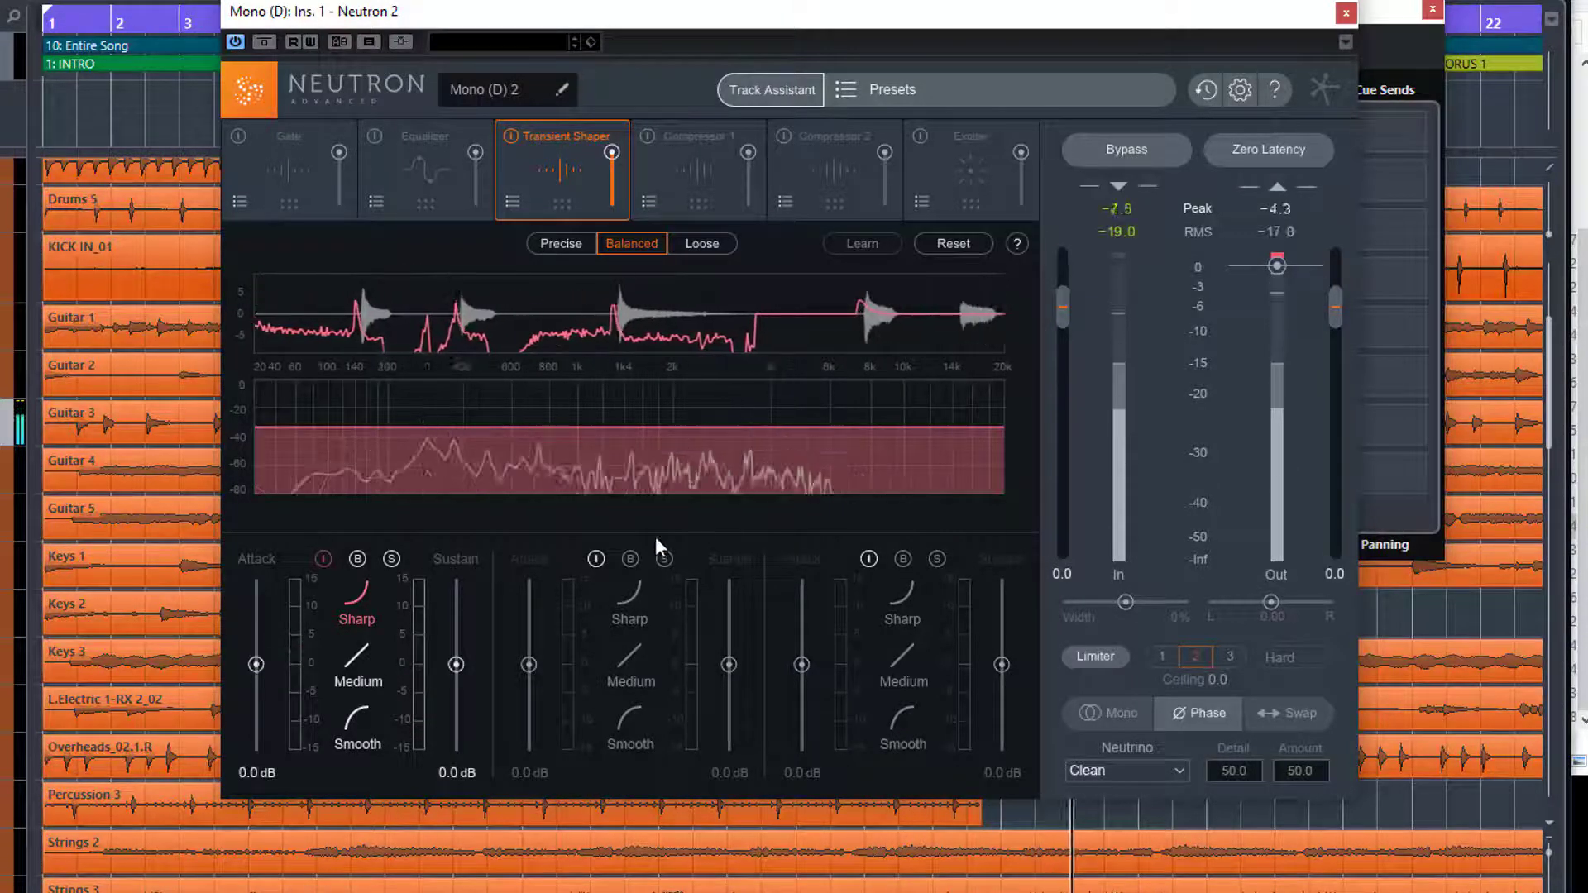
pyautogui.click(595, 558)
pyautogui.click(868, 559)
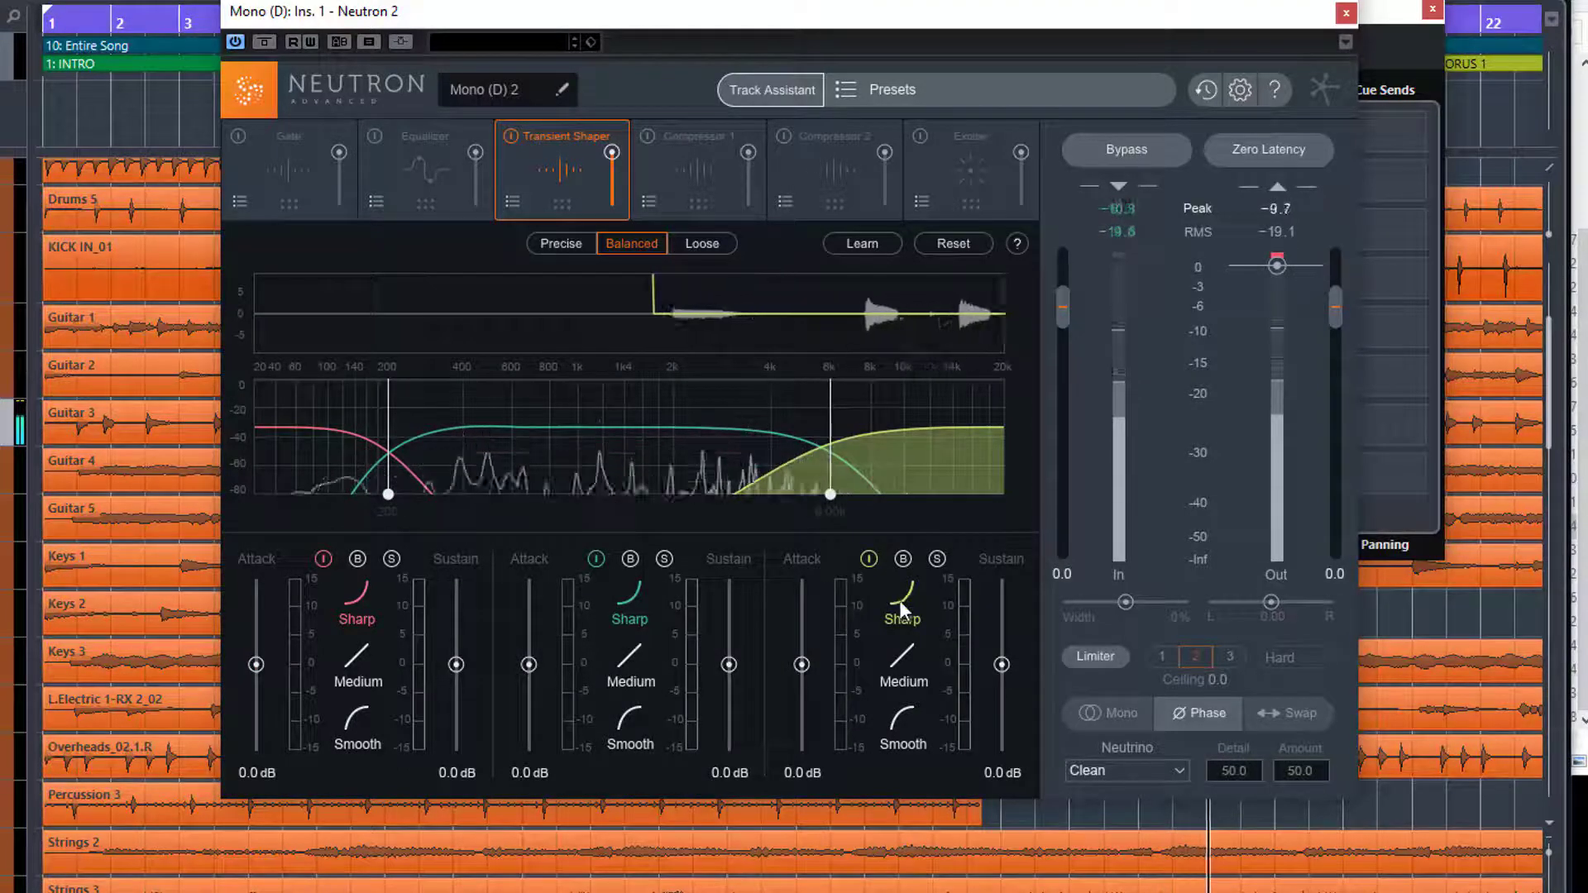
# Step: Solo the third band, raise its attack to 7.8 dB and sustain to 5.9 dB, and unsolo it
pyautogui.click(937, 559)
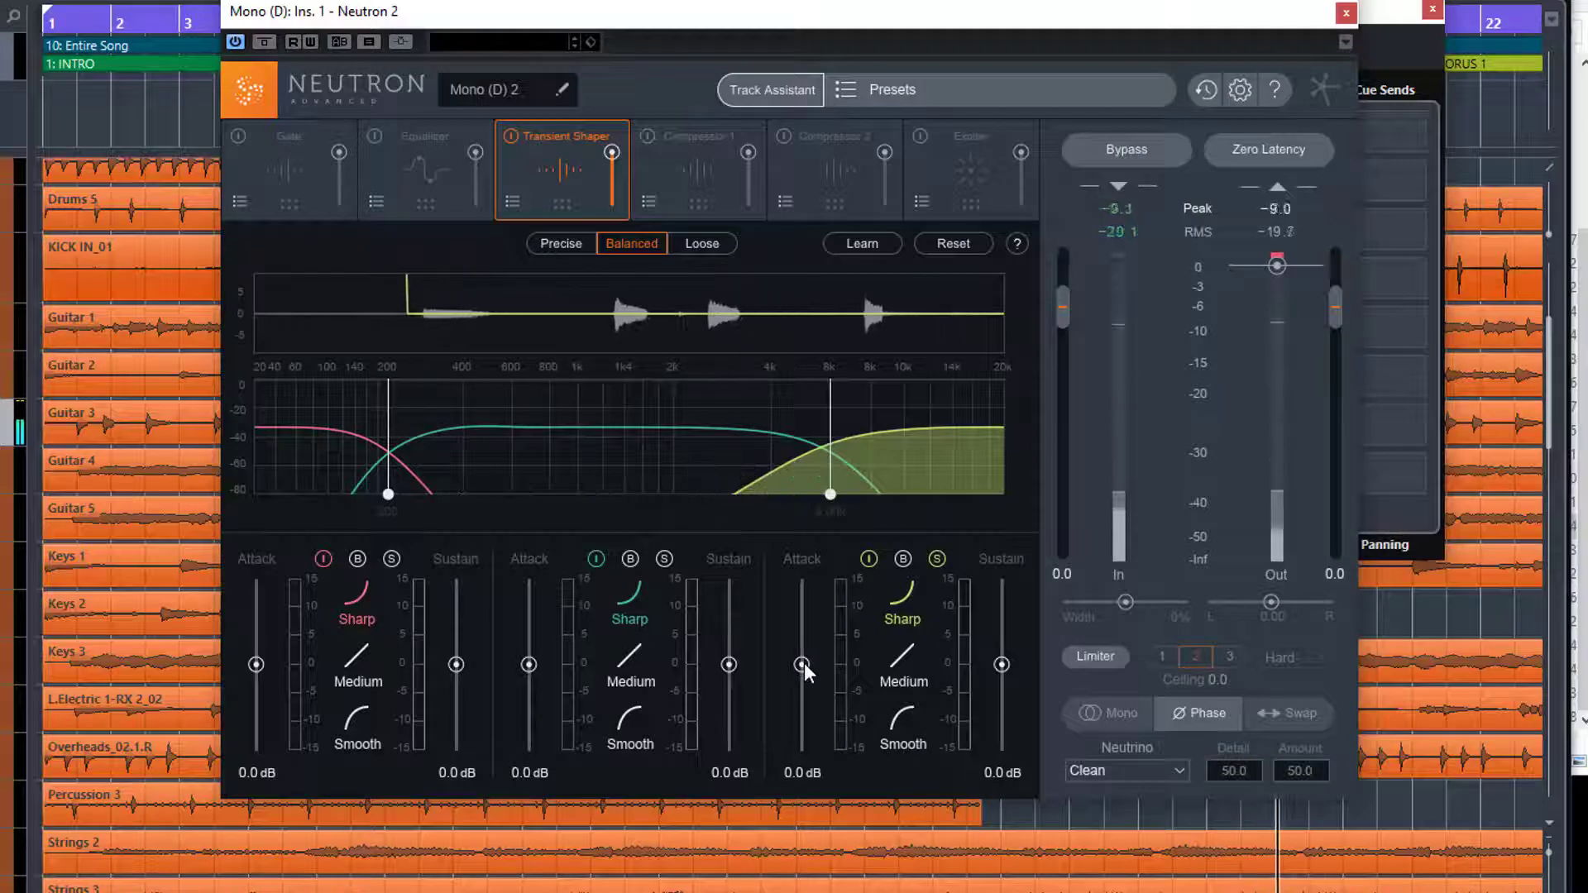
pyautogui.moveTo(804, 663); pyautogui.dragTo(800, 621)
pyautogui.moveTo(1000, 659); pyautogui.dragTo(1003, 631)
pyautogui.click(937, 558)
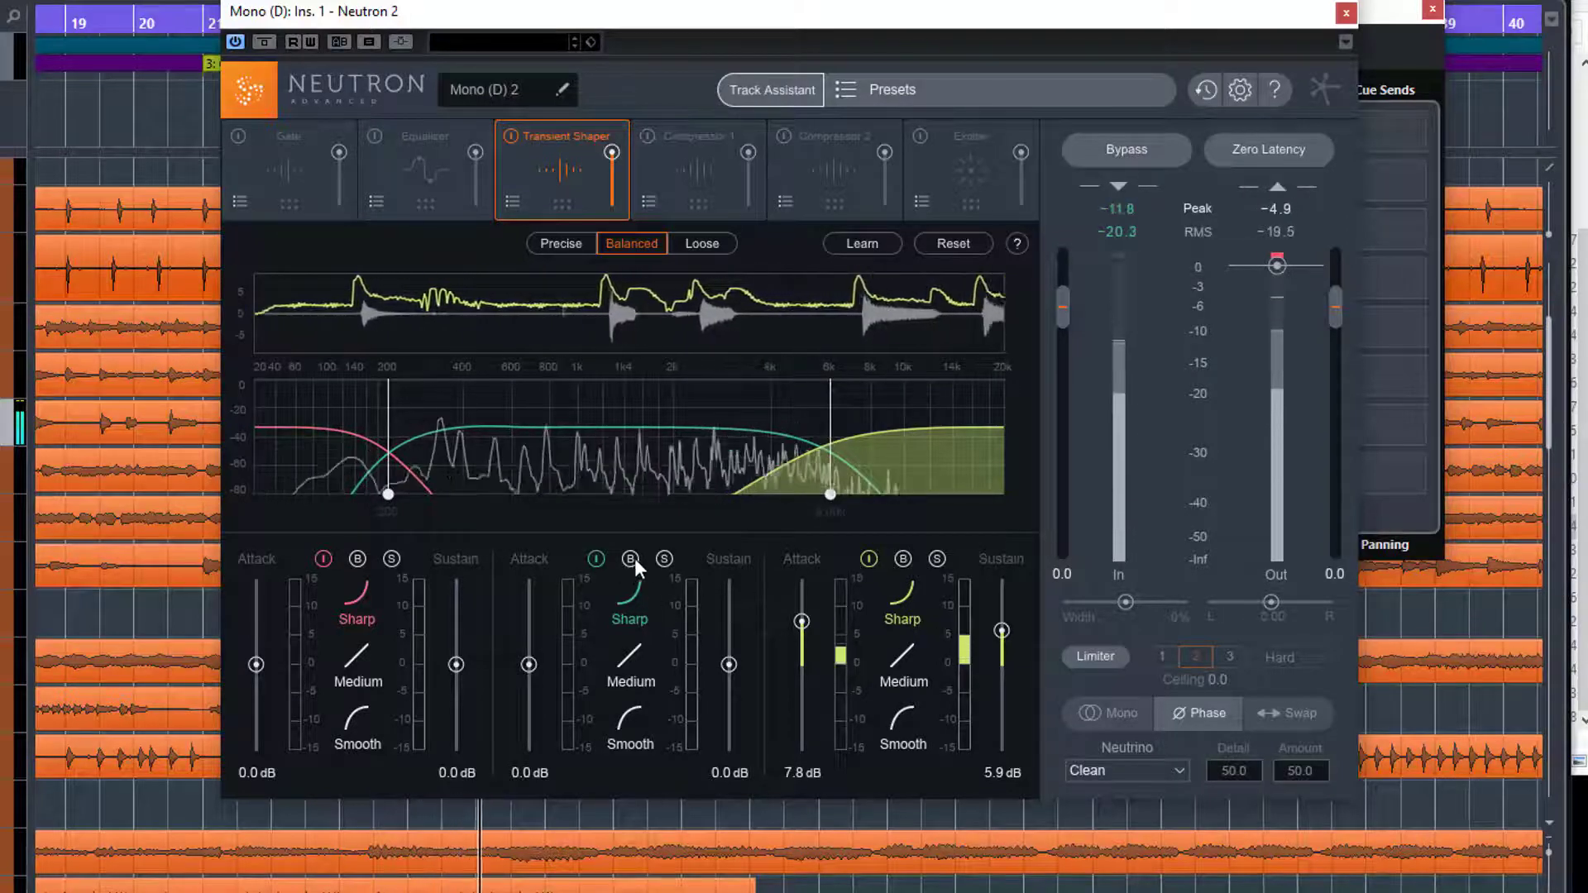
# Step: Solo the second band, give it 5.7 dB attack and -5.7 dB sustain, and learn the crossovers, moving the lower one to 397 Hz
pyautogui.click(664, 558)
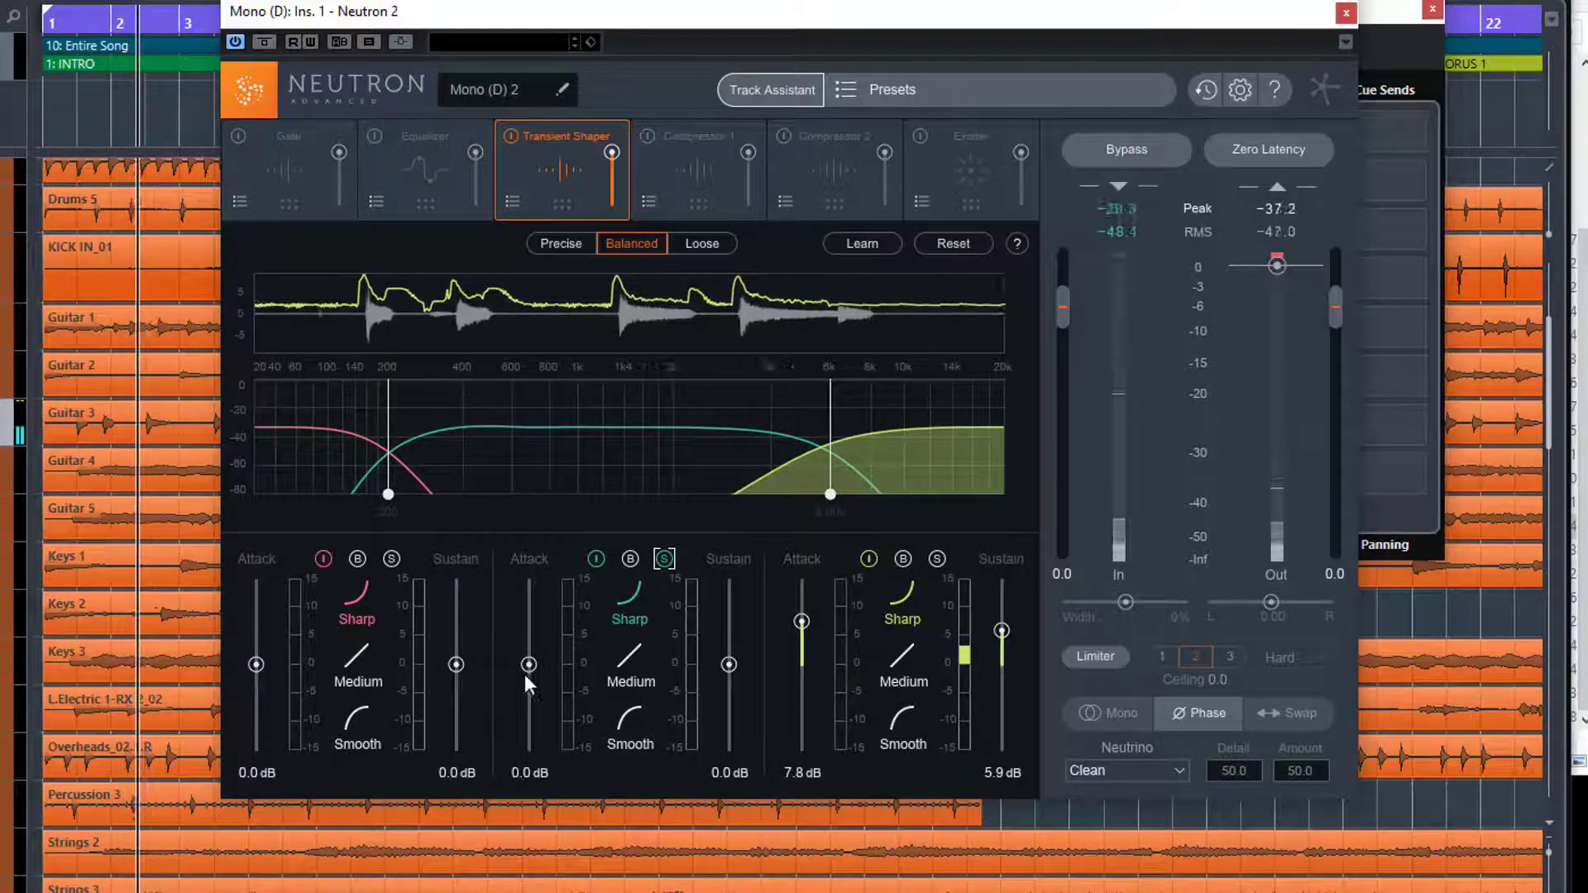
pyautogui.moveTo(529, 664)
pyautogui.mouseDown()
pyautogui.moveTo(529, 622)
pyautogui.moveTo(530, 637)
pyautogui.mouseUp()
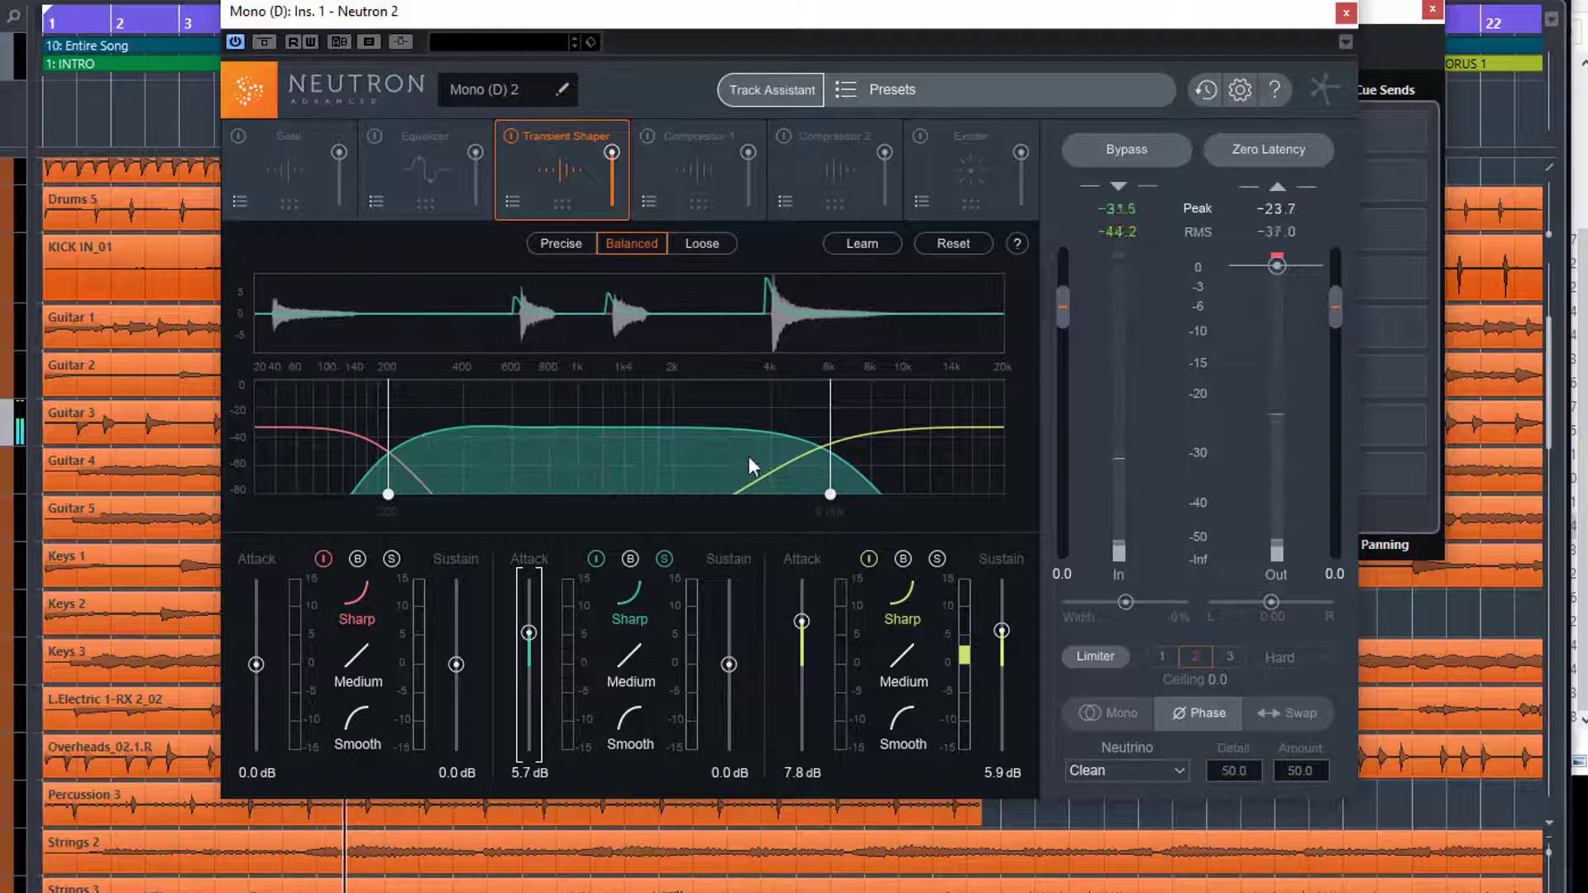
pyautogui.click(859, 242)
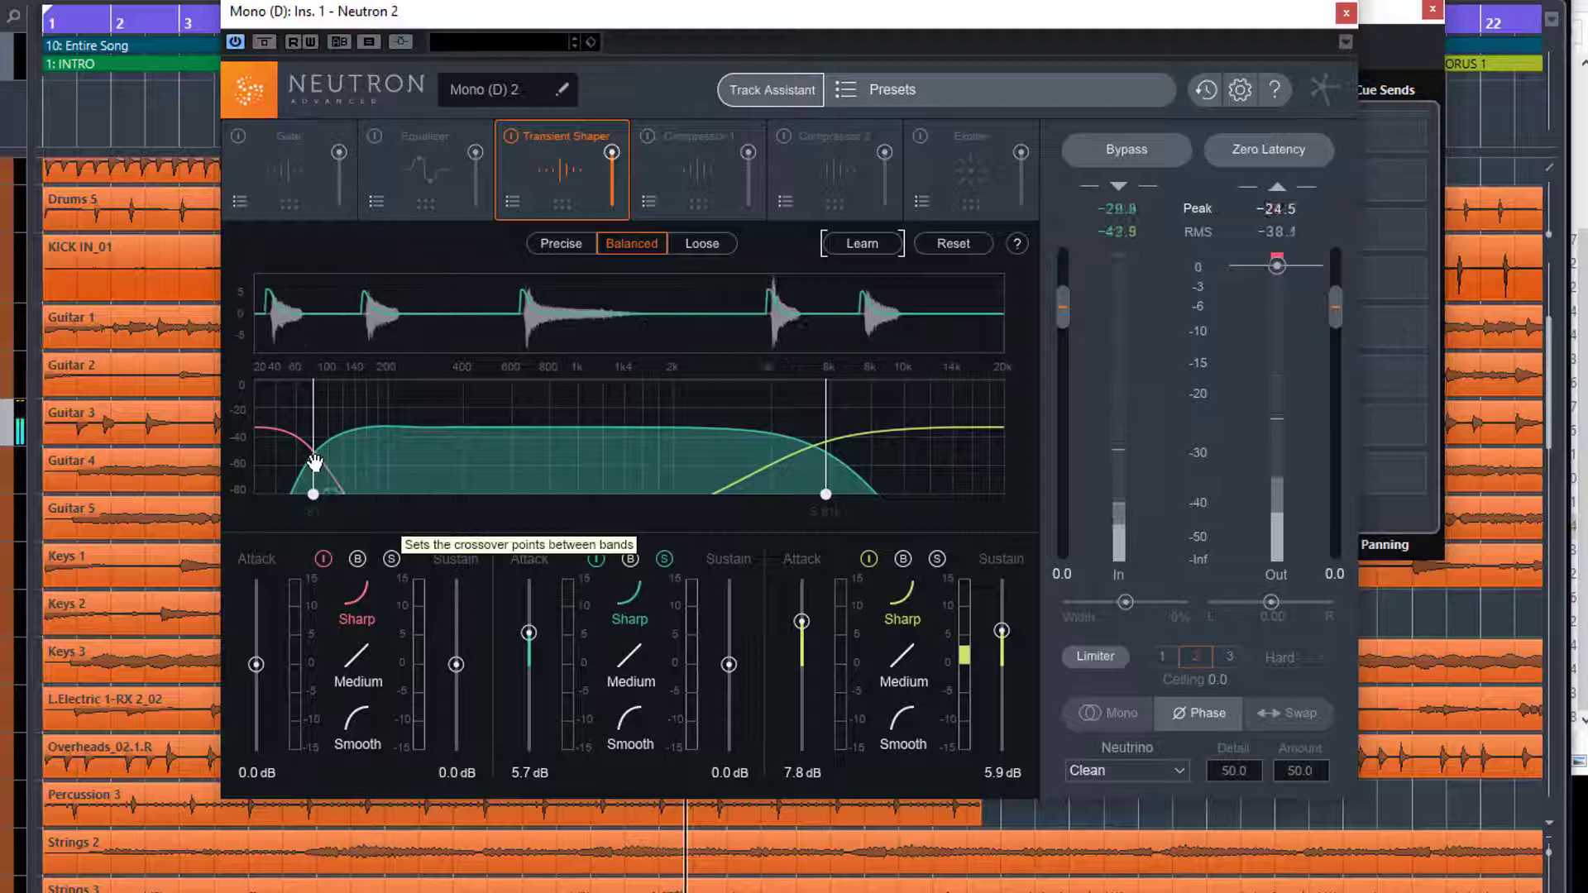
pyautogui.moveTo(315, 463); pyautogui.dragTo(462, 447)
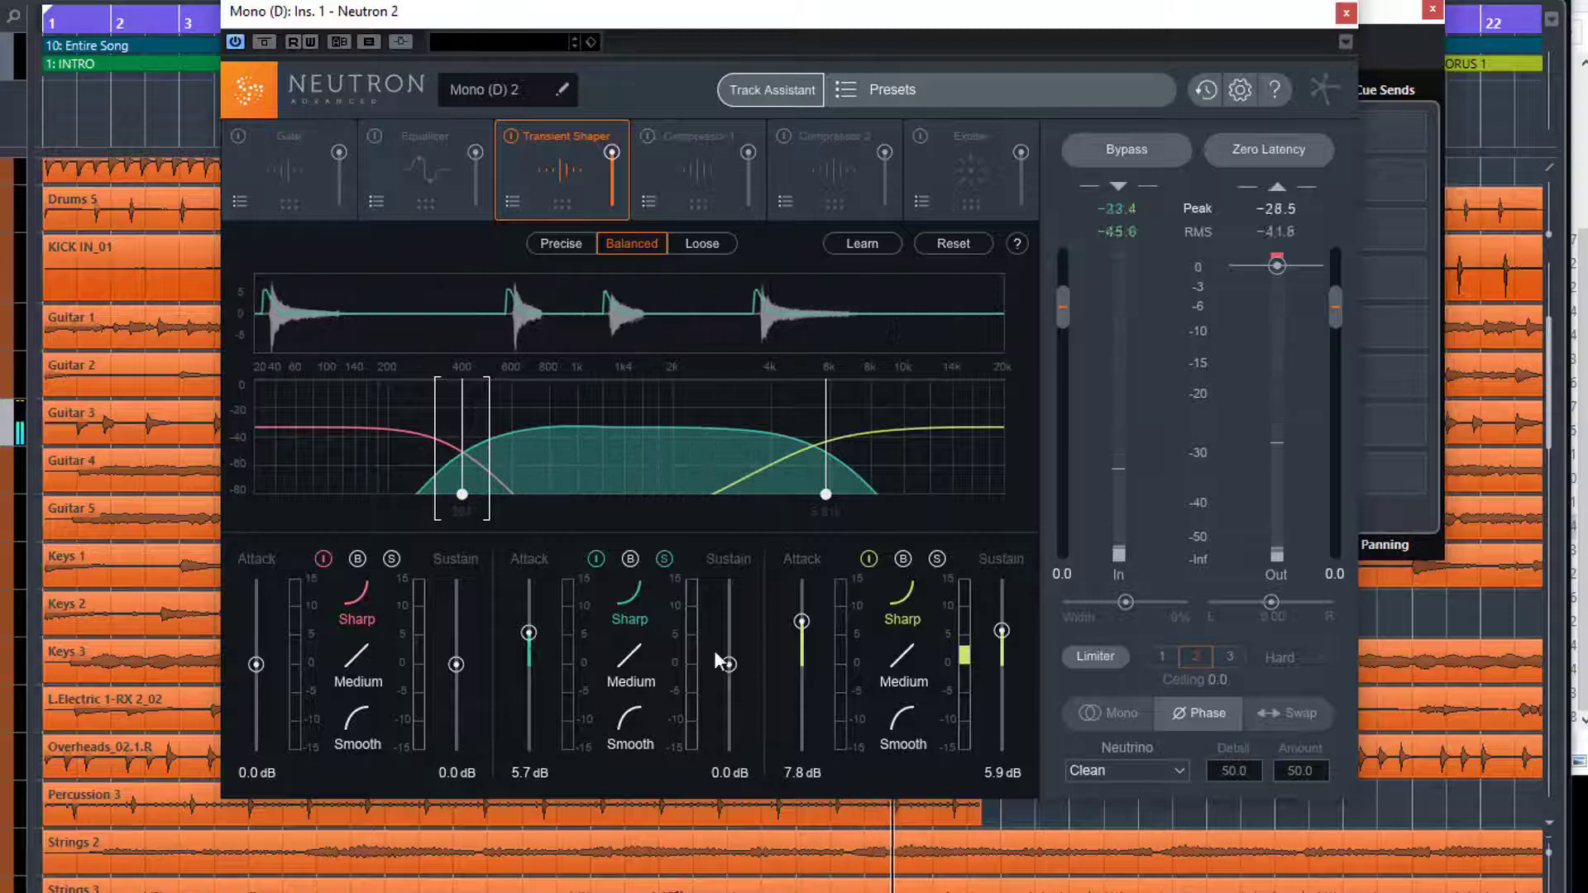
pyautogui.moveTo(731, 662); pyautogui.dragTo(734, 698)
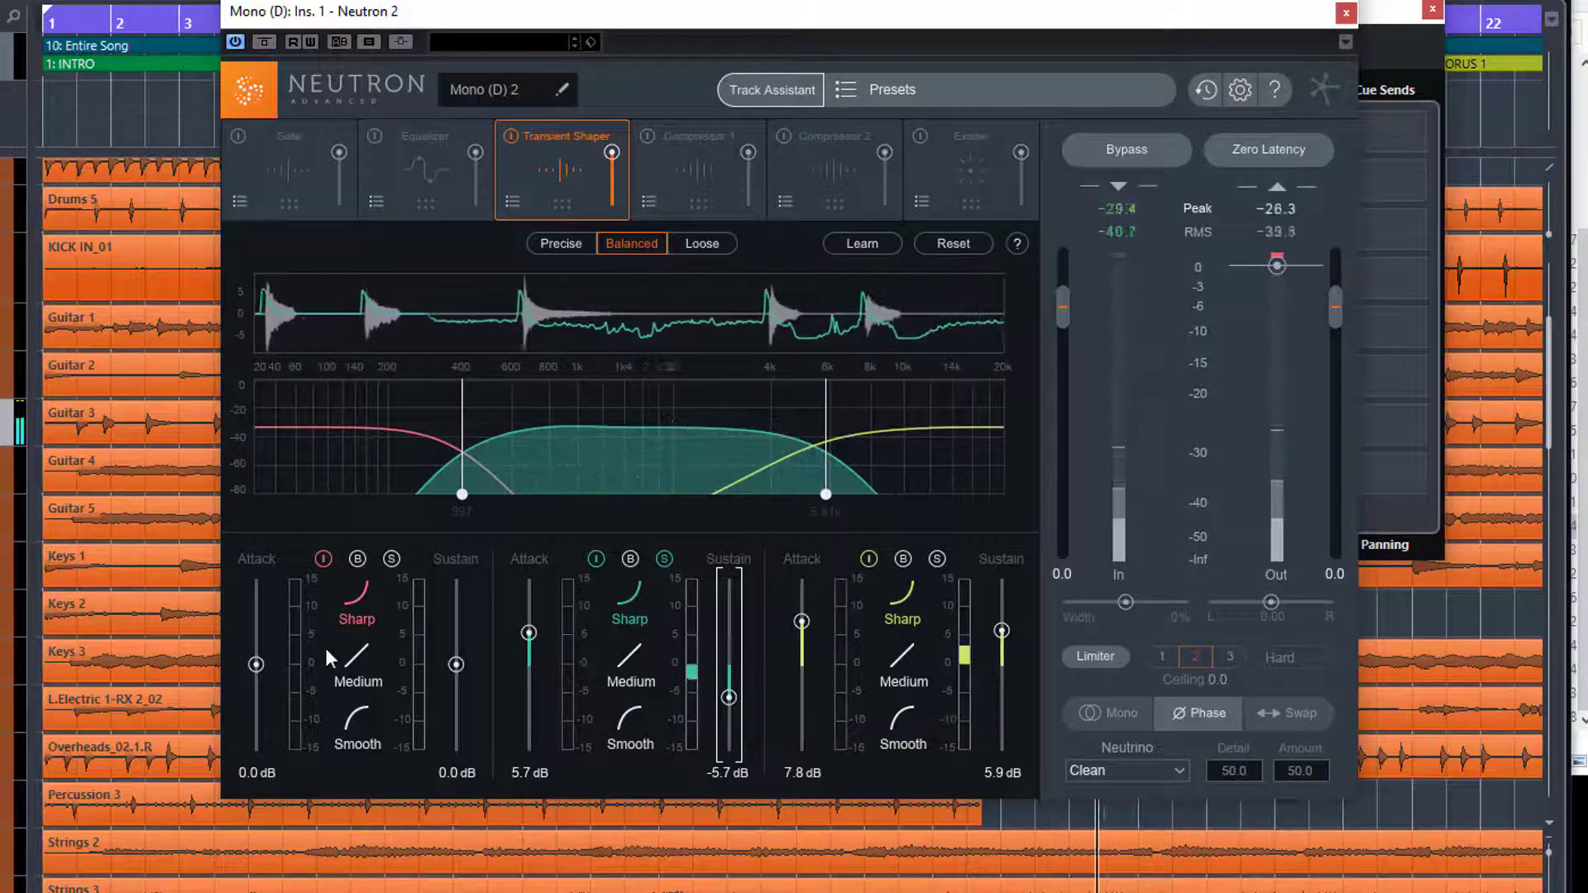
# Step: Switch the solo from the second band to the first, lower the first band's sustain to -12.0 dB, and unsolo it
pyautogui.click(392, 559)
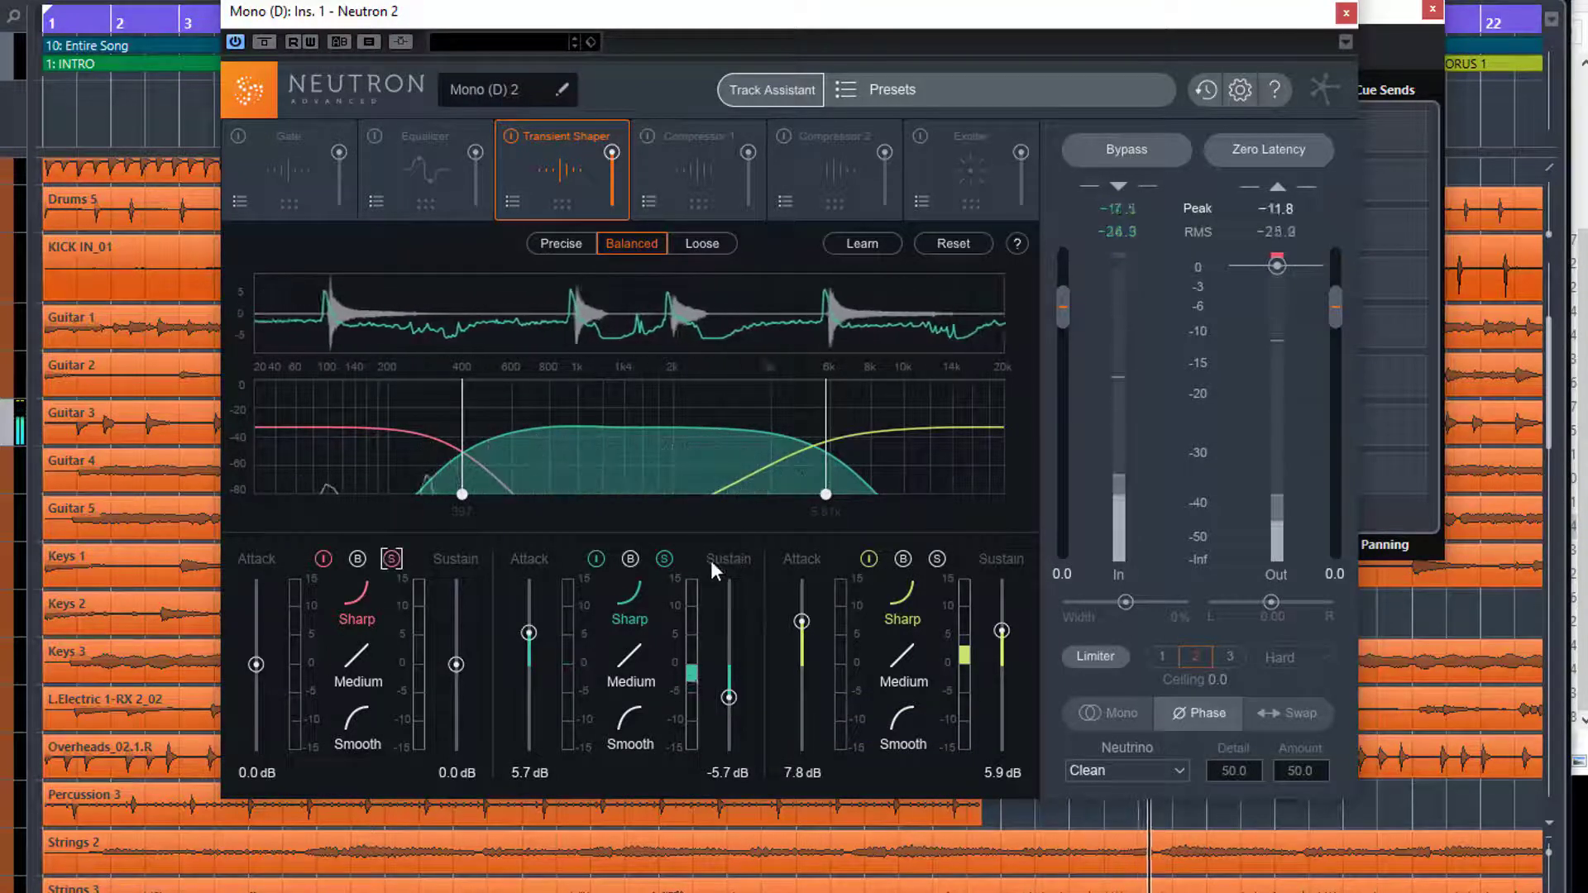
pyautogui.click(663, 558)
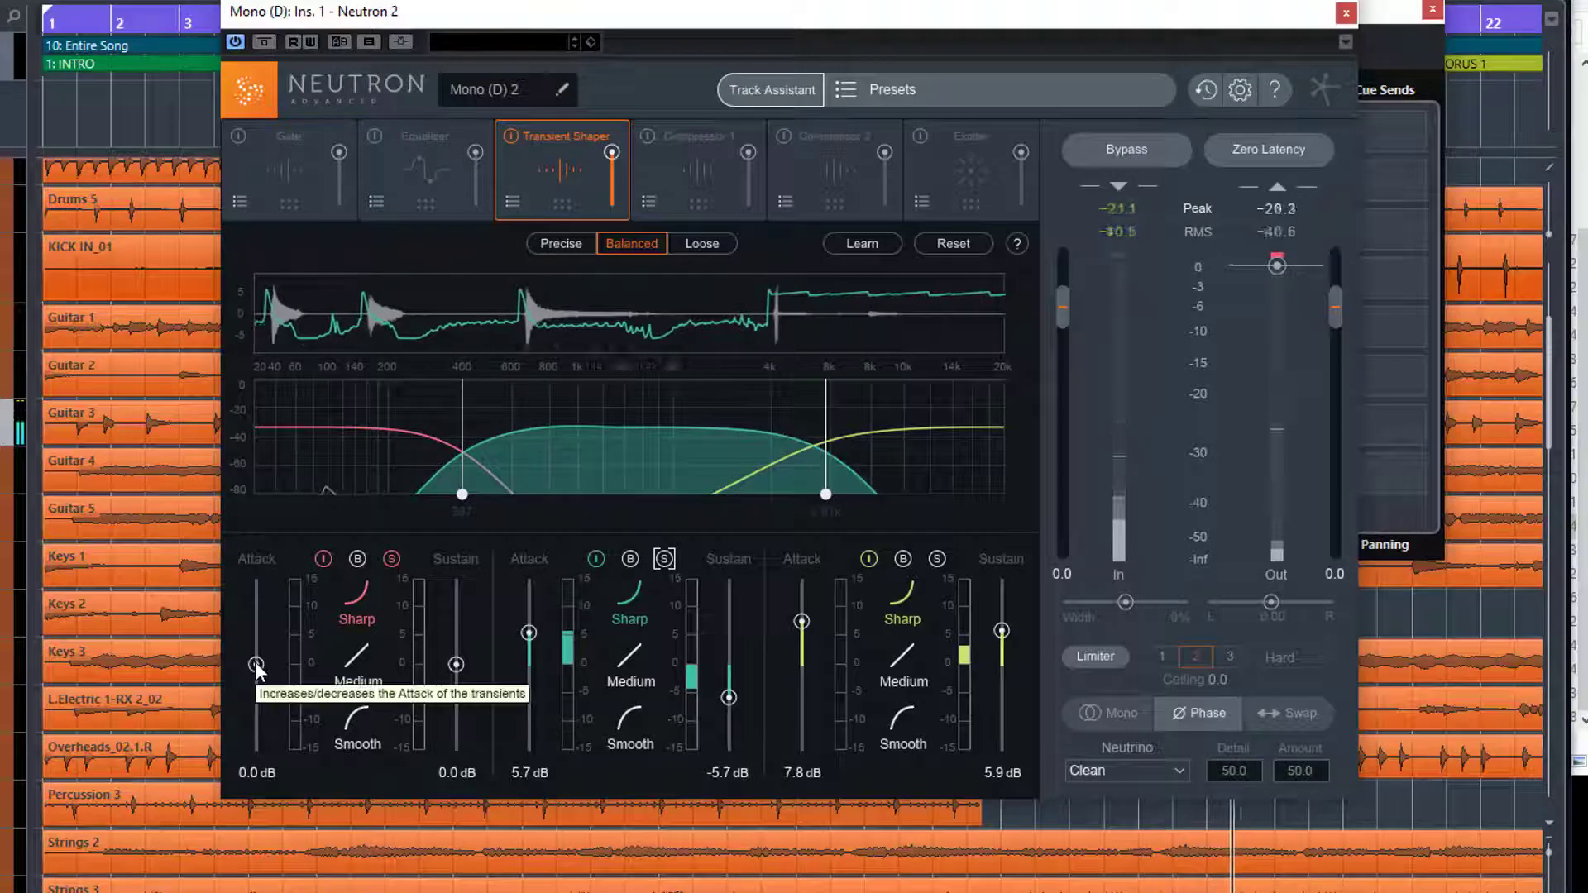
pyautogui.moveTo(456, 664); pyautogui.dragTo(454, 732)
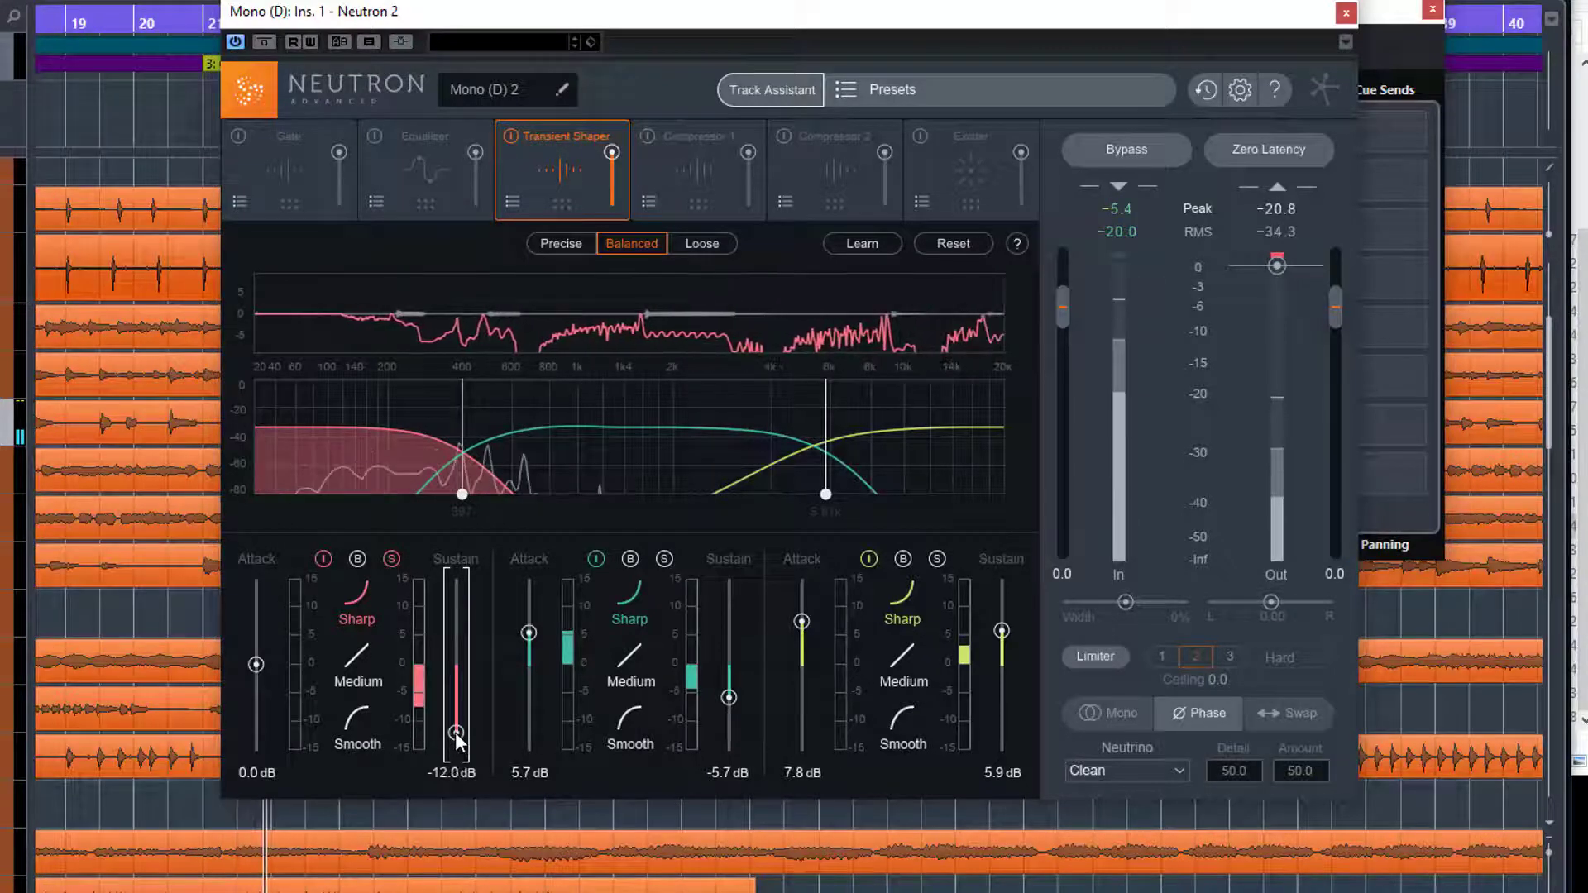
pyautogui.click(393, 561)
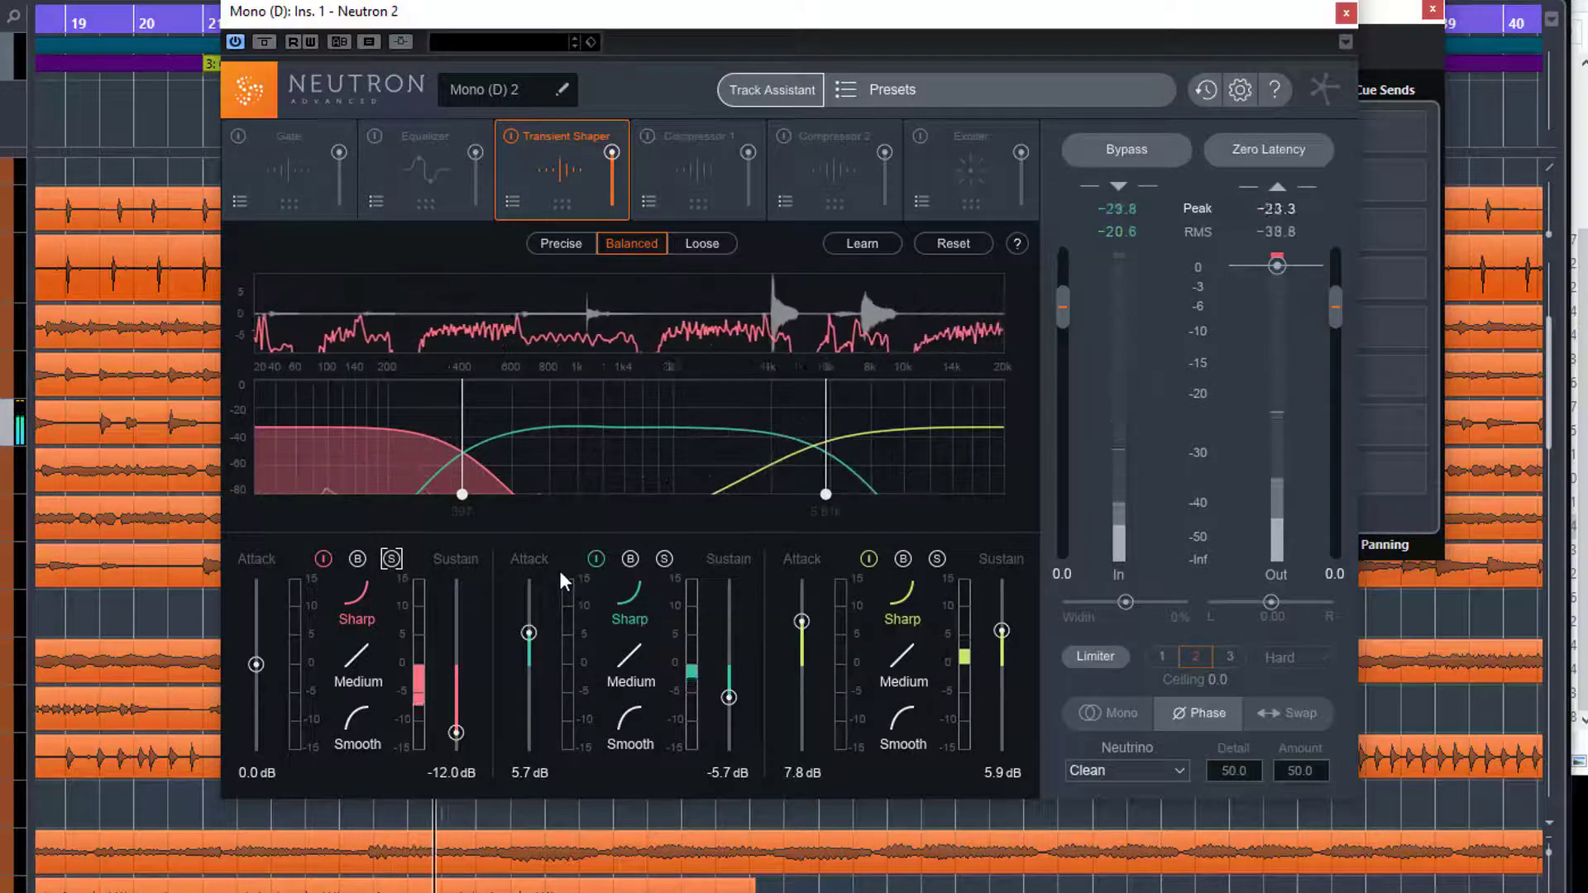
# Step: Compare the guitar during playback with all three bands bypassed and with their processing re-enabled
pyautogui.press('space')
pyautogui.press('space')
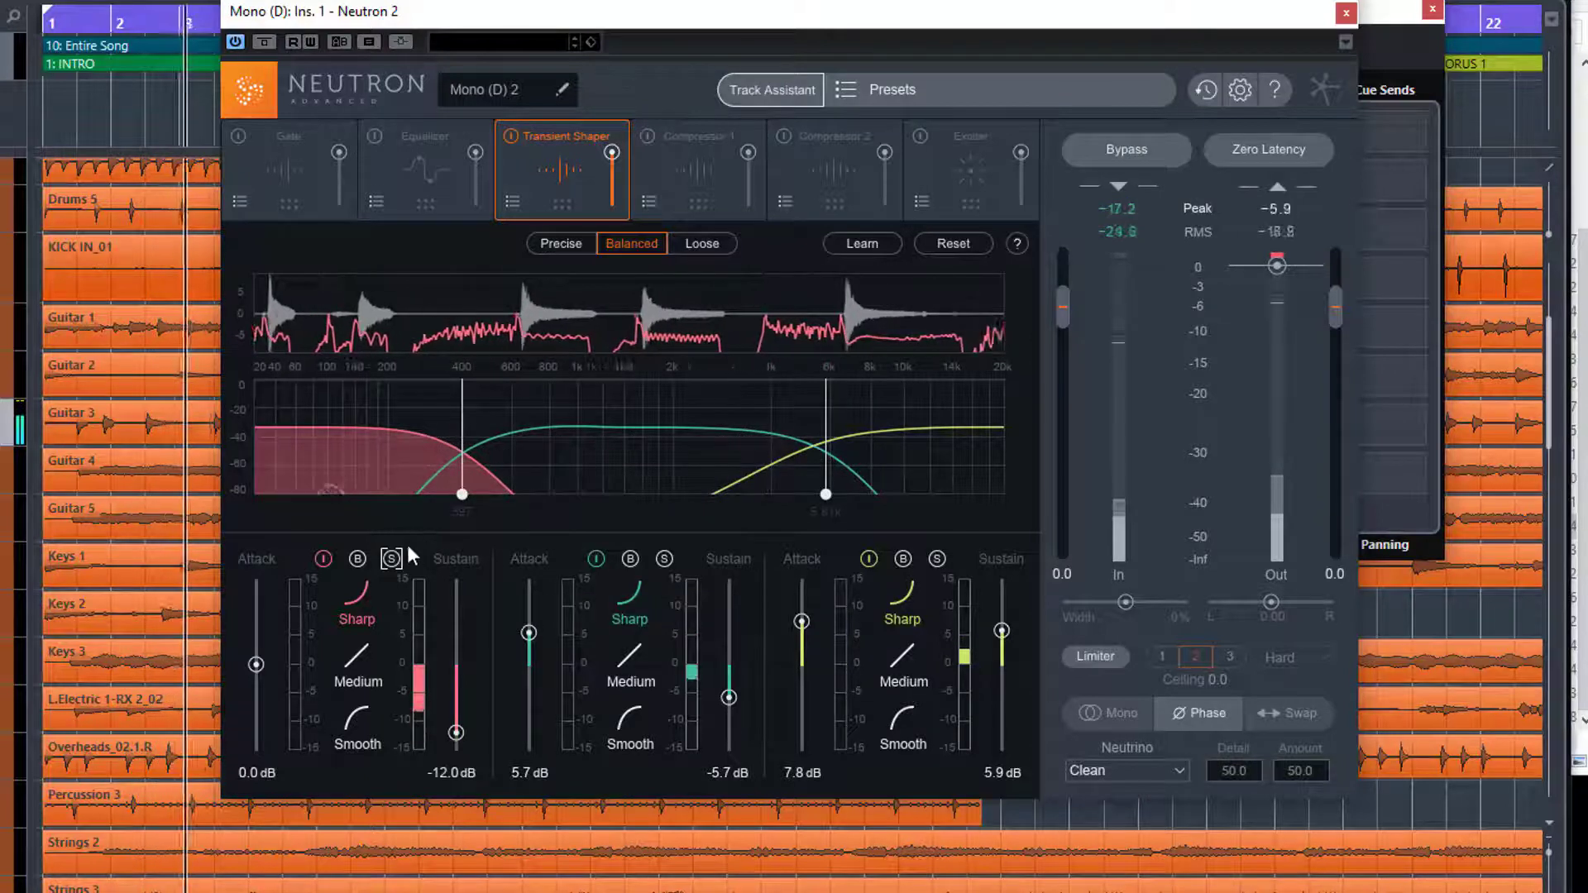
pyautogui.click(357, 558)
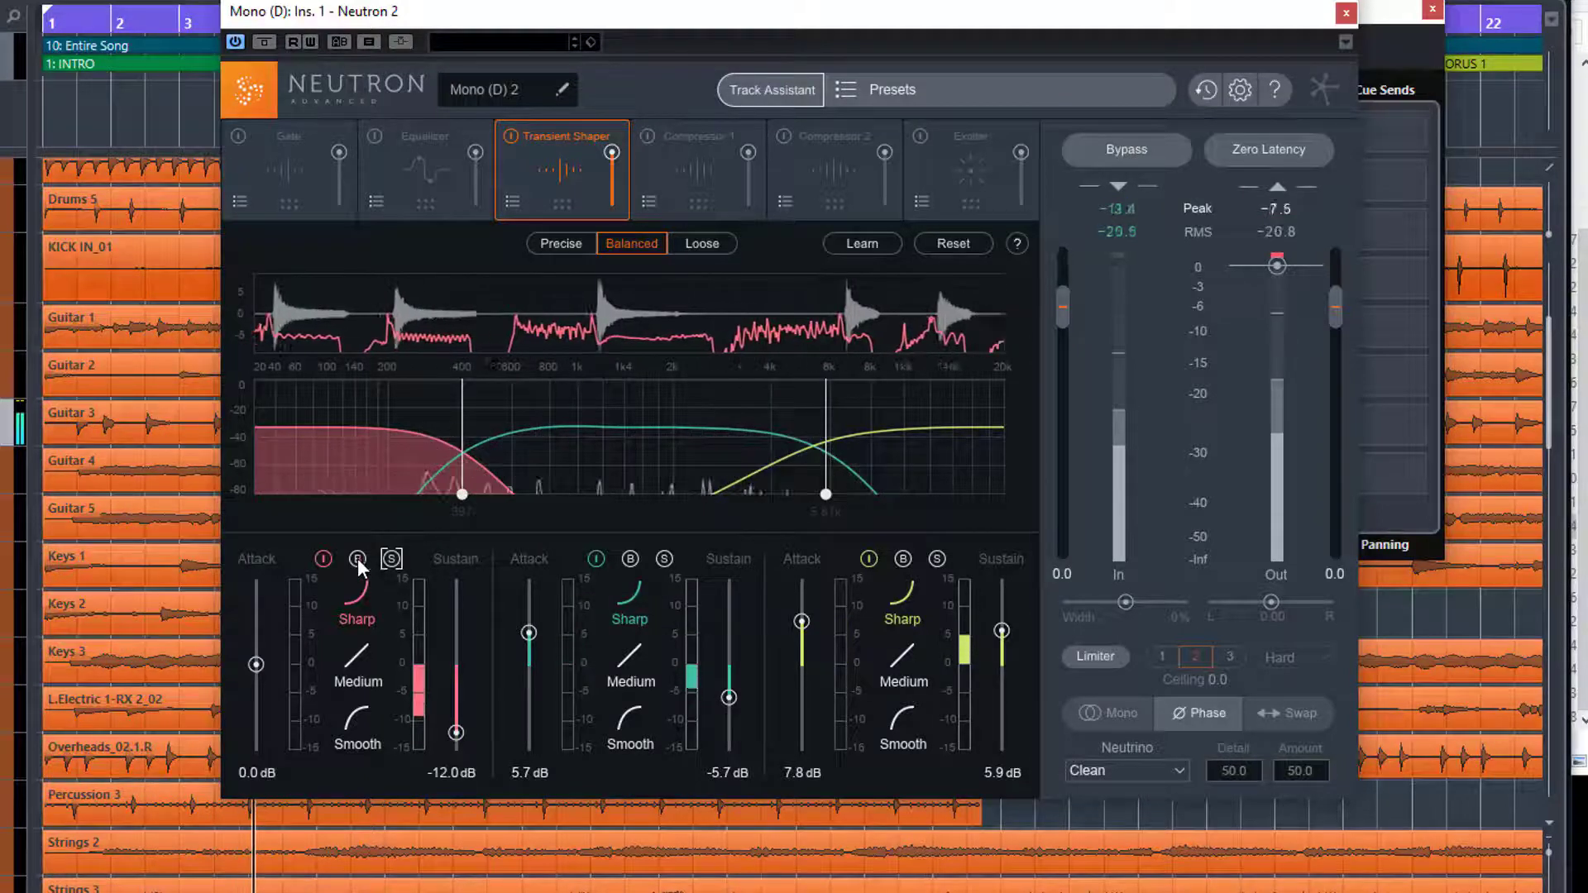
pyautogui.click(629, 559)
pyautogui.click(899, 562)
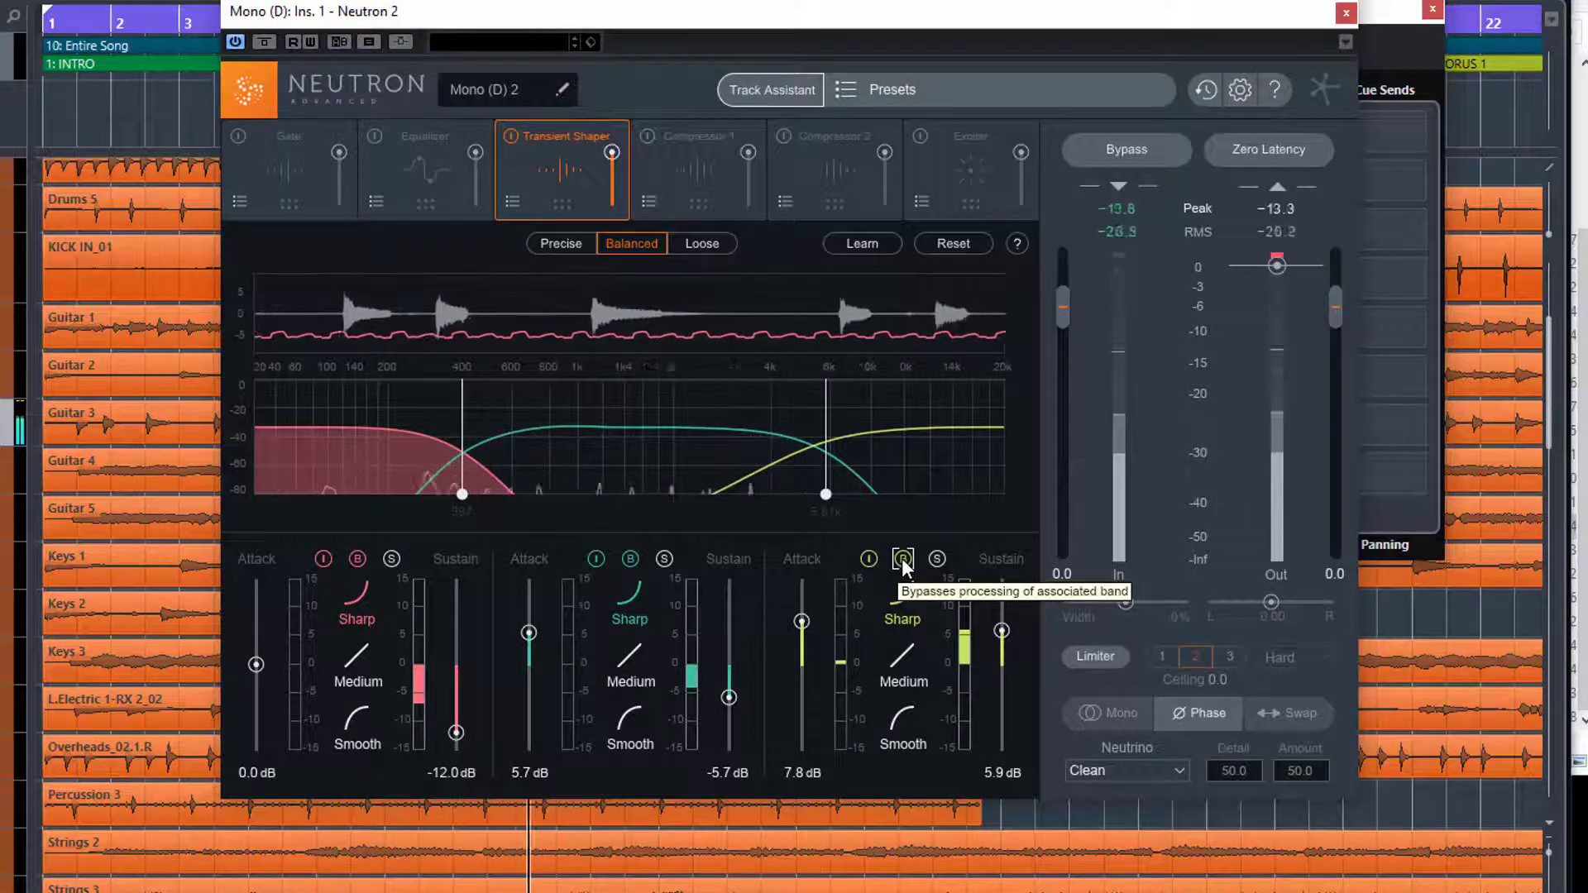
pyautogui.click(902, 560)
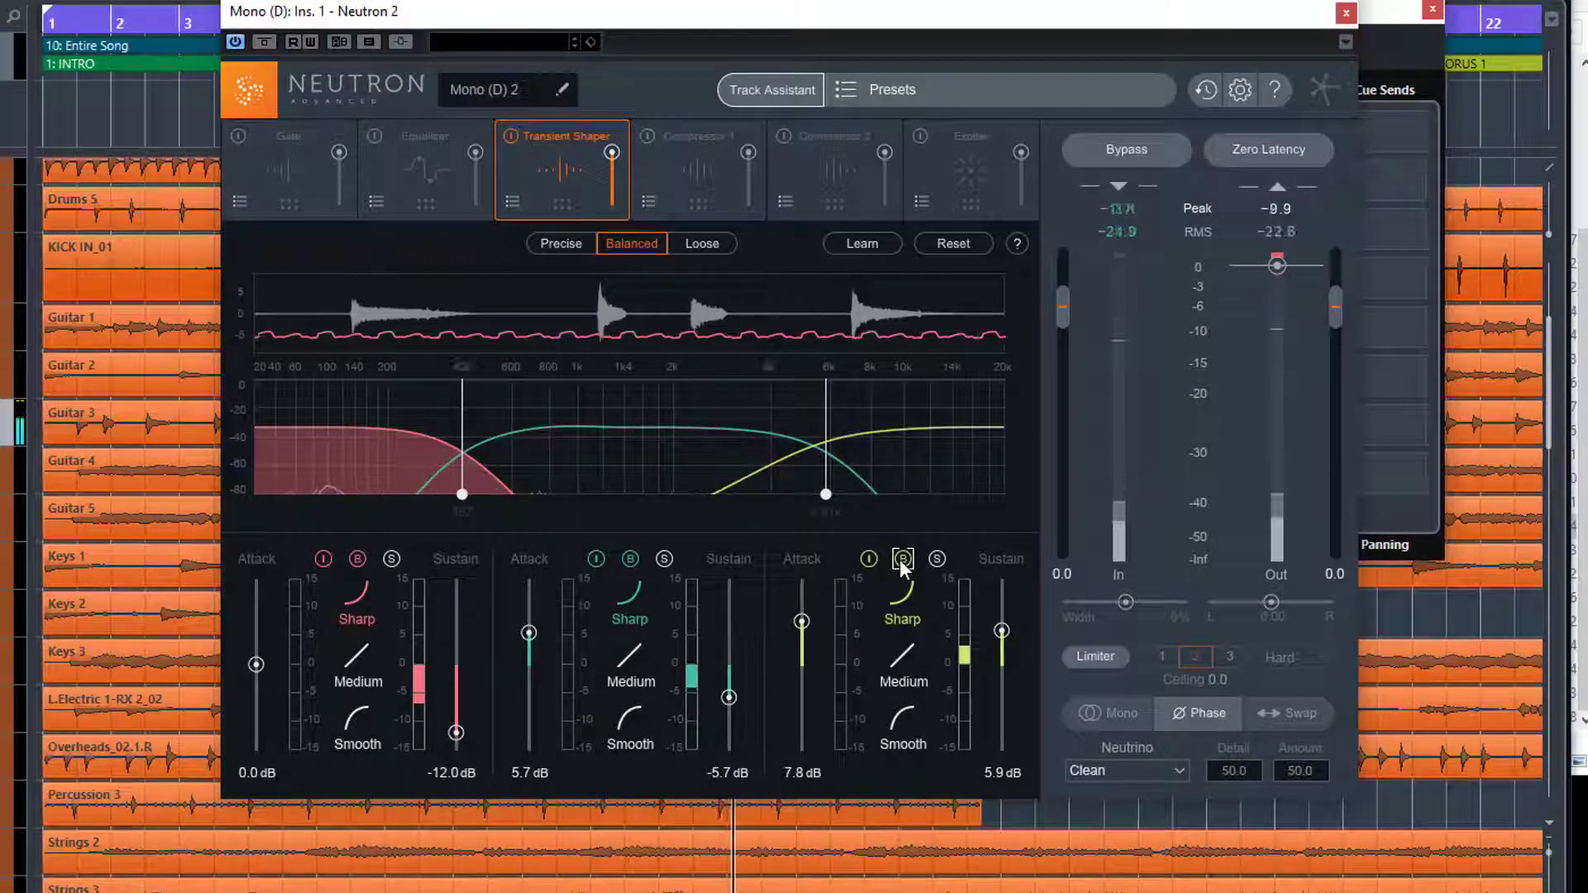
pyautogui.press('space')
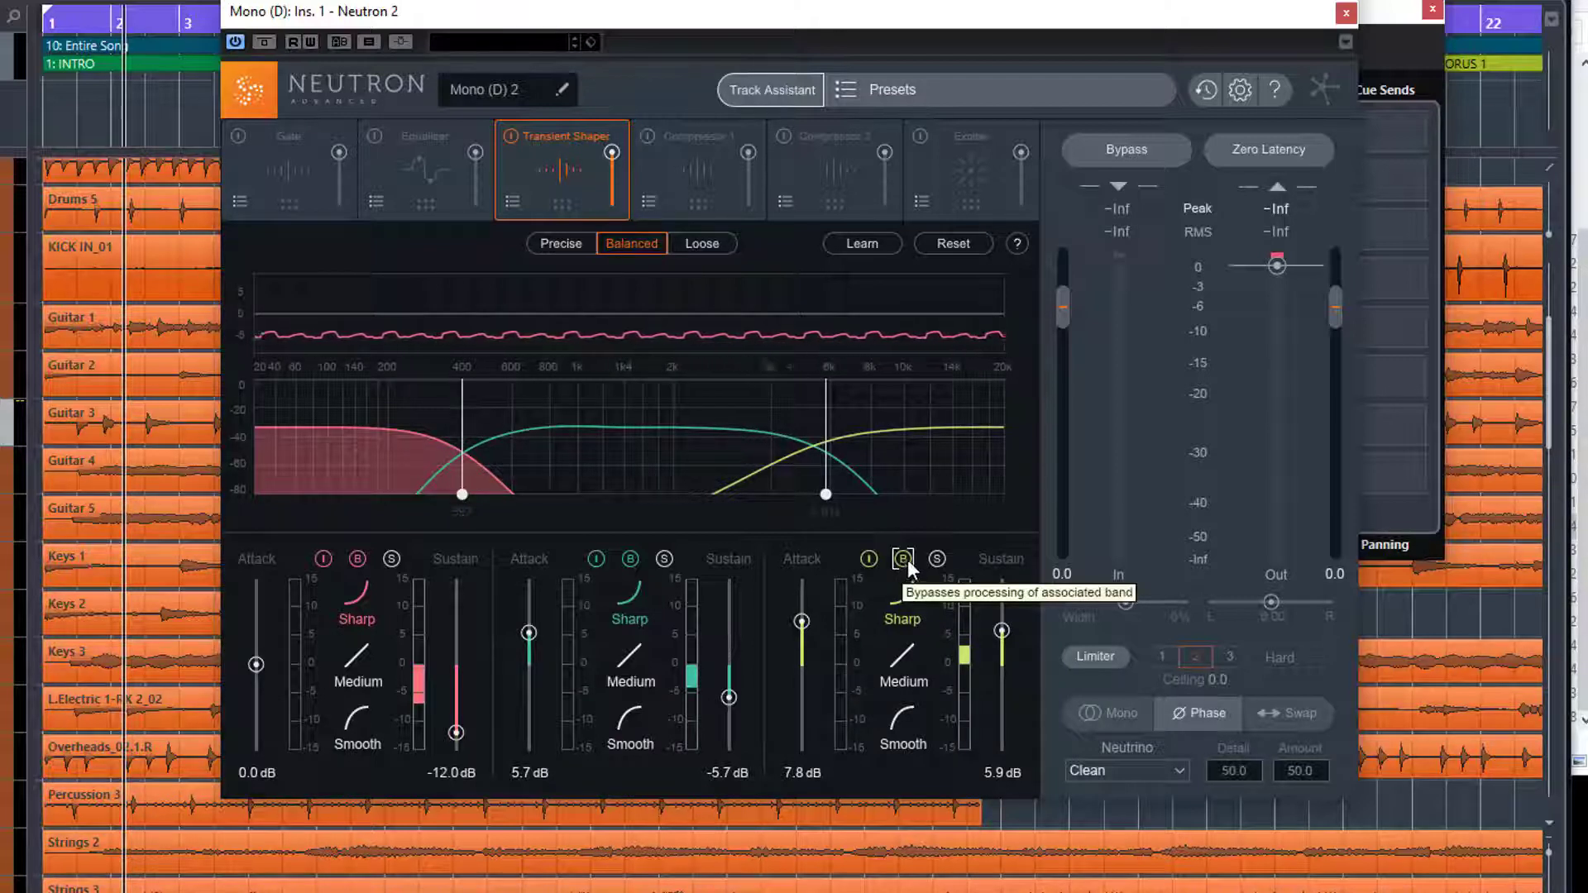
pyautogui.press('space')
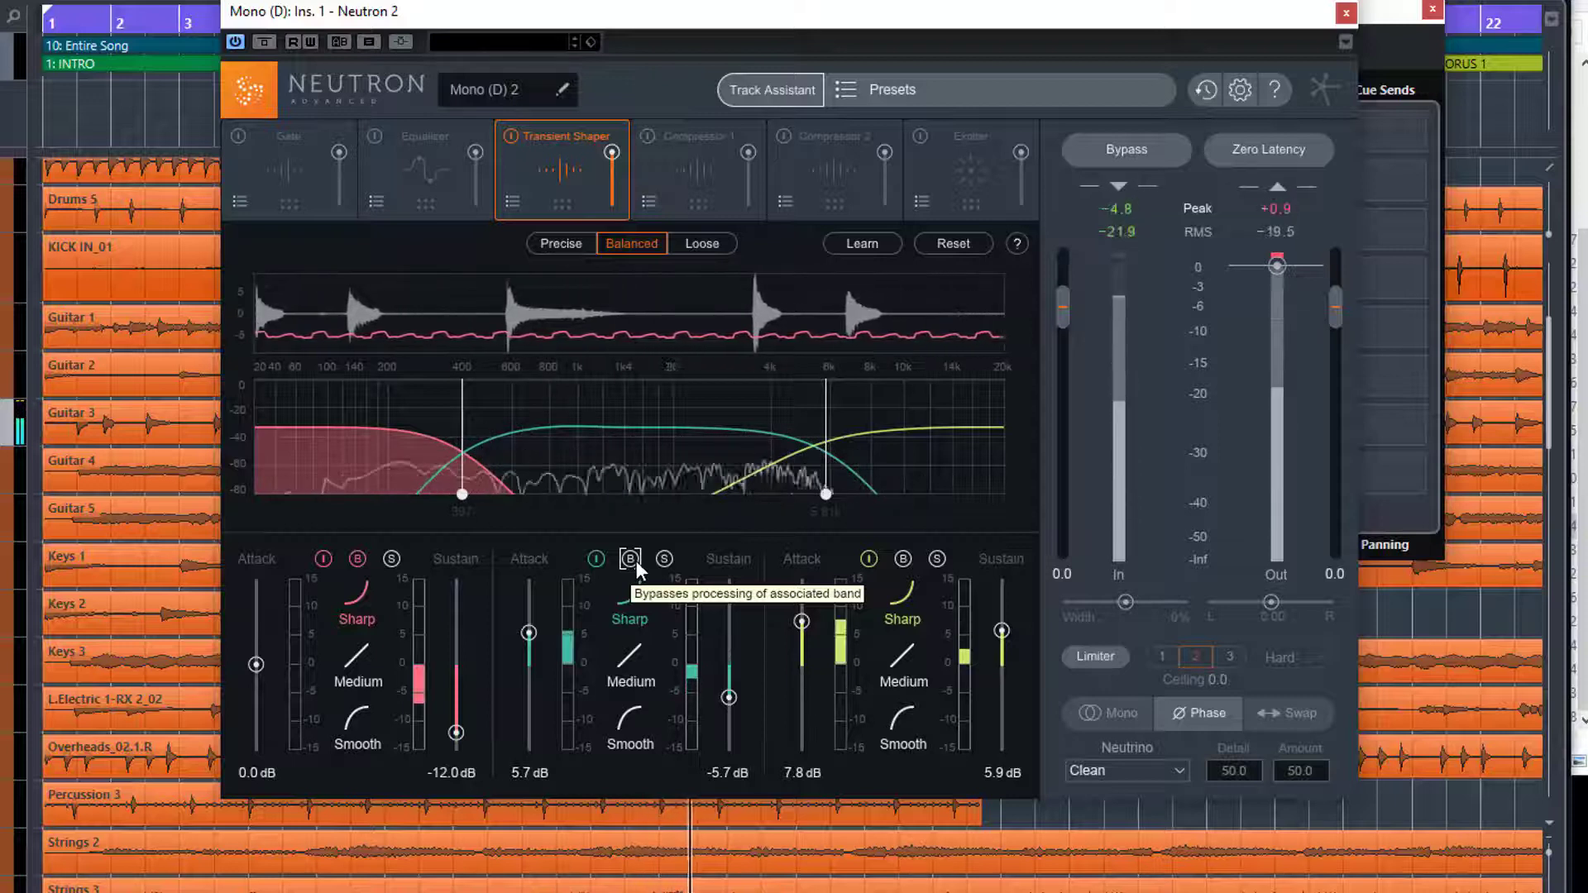
pyautogui.click(355, 559)
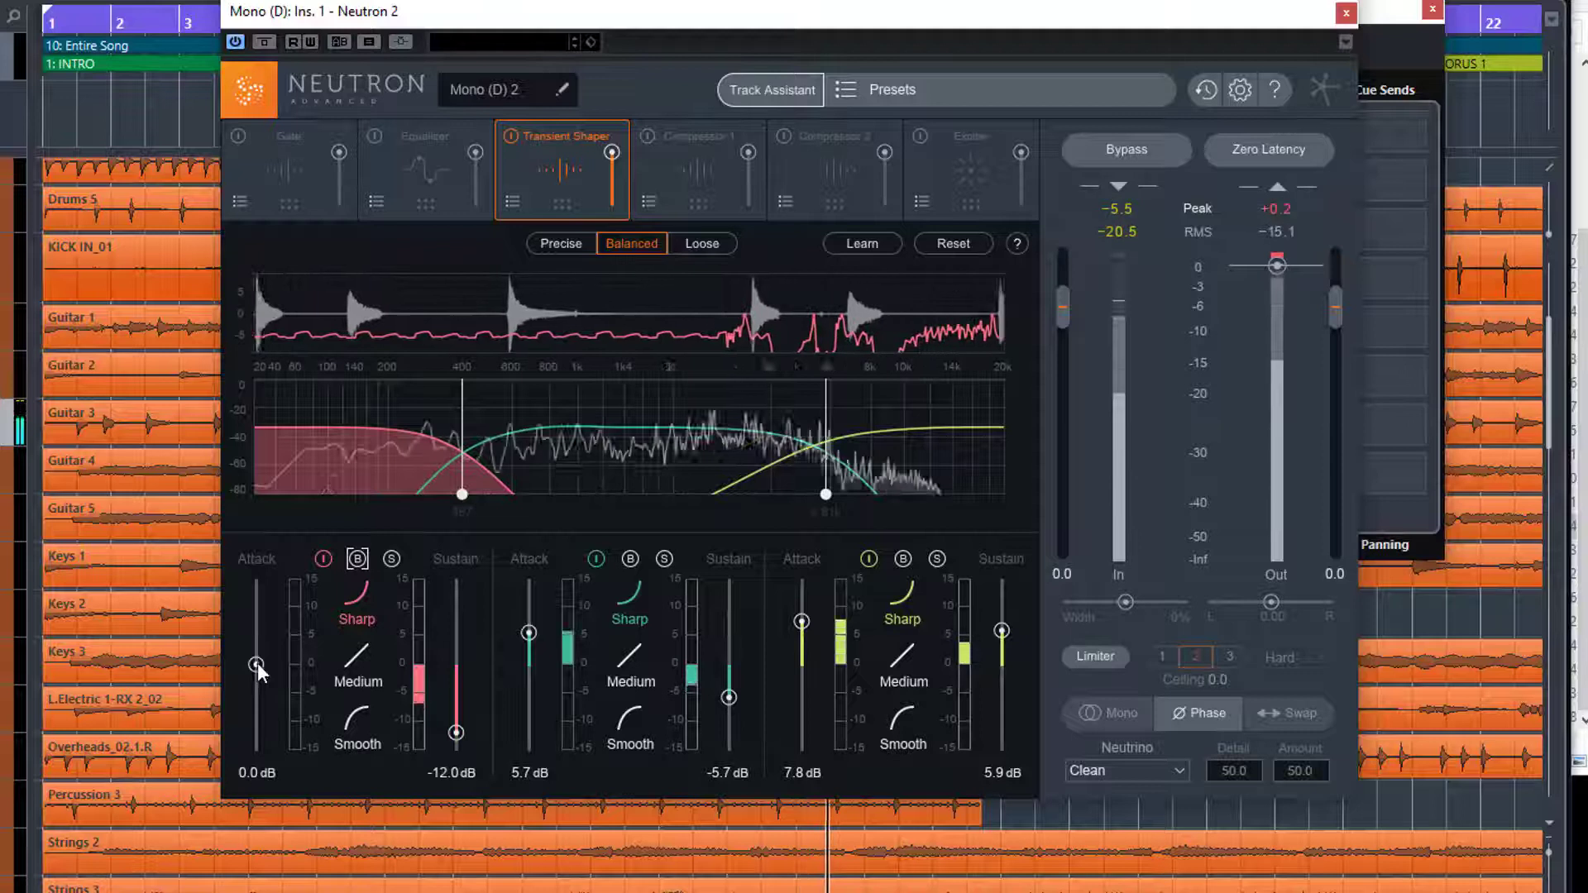
# Step: Try the first band's attack at 9.8 dB and reset it to 0.0 dB, and raise the band's sustain to 8.2 dB
pyautogui.moveTo(256, 662); pyautogui.dragTo(255, 612)
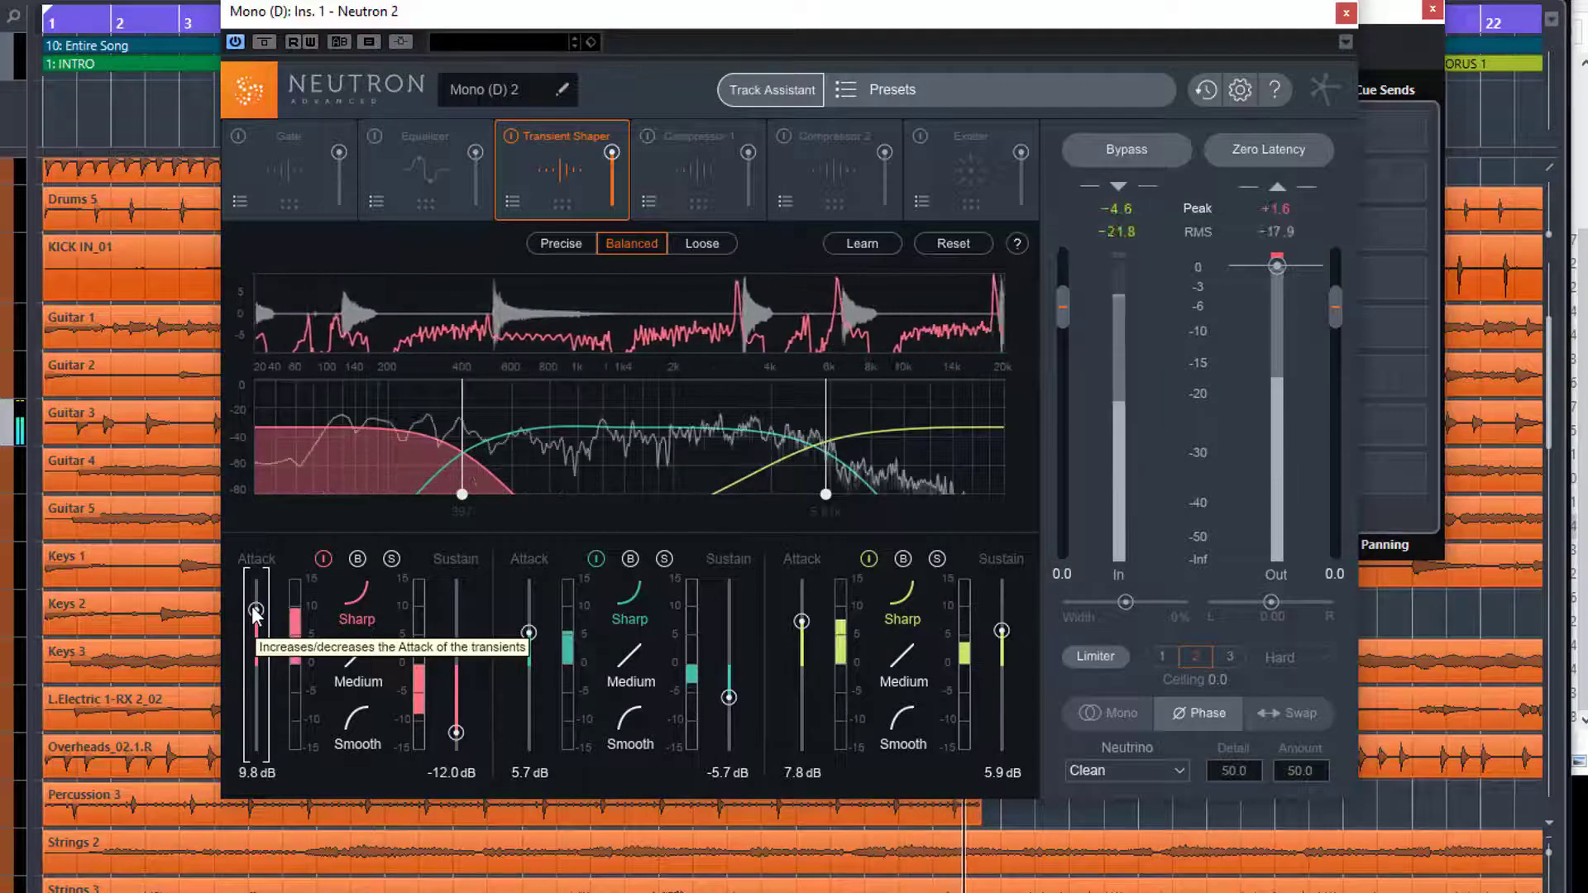
pyautogui.moveTo(457, 731); pyautogui.dragTo(460, 621)
pyautogui.moveTo(261, 617); pyautogui.dragTo(258, 638)
pyautogui.keyDown('ctrl'); pyautogui.click(256, 640); pyautogui.keyUp('ctrl')
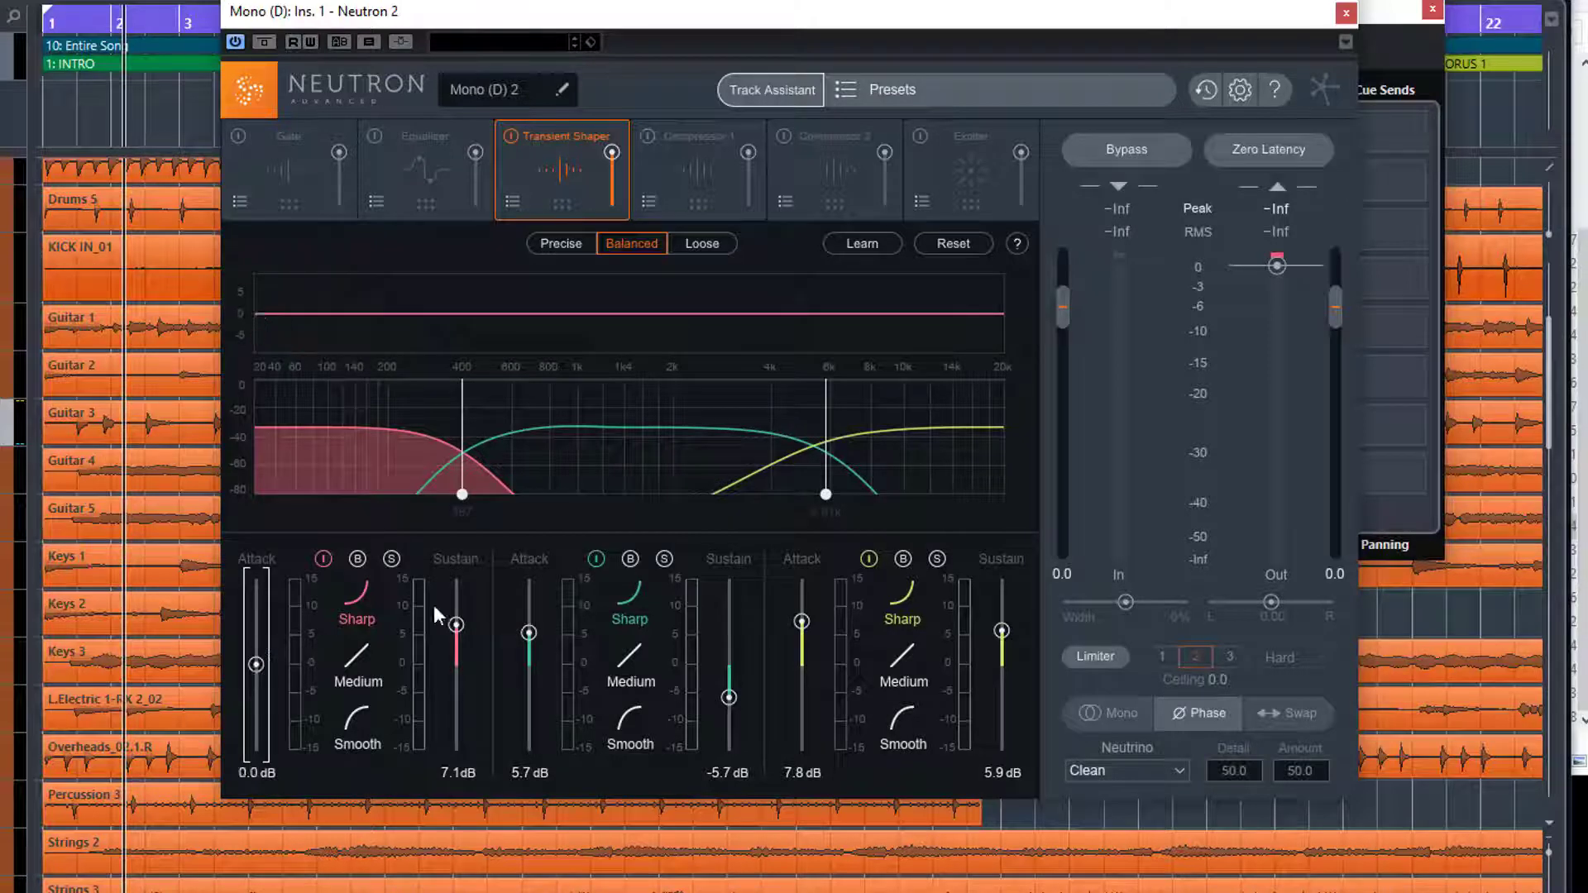
pyautogui.moveTo(454, 625); pyautogui.dragTo(454, 619)
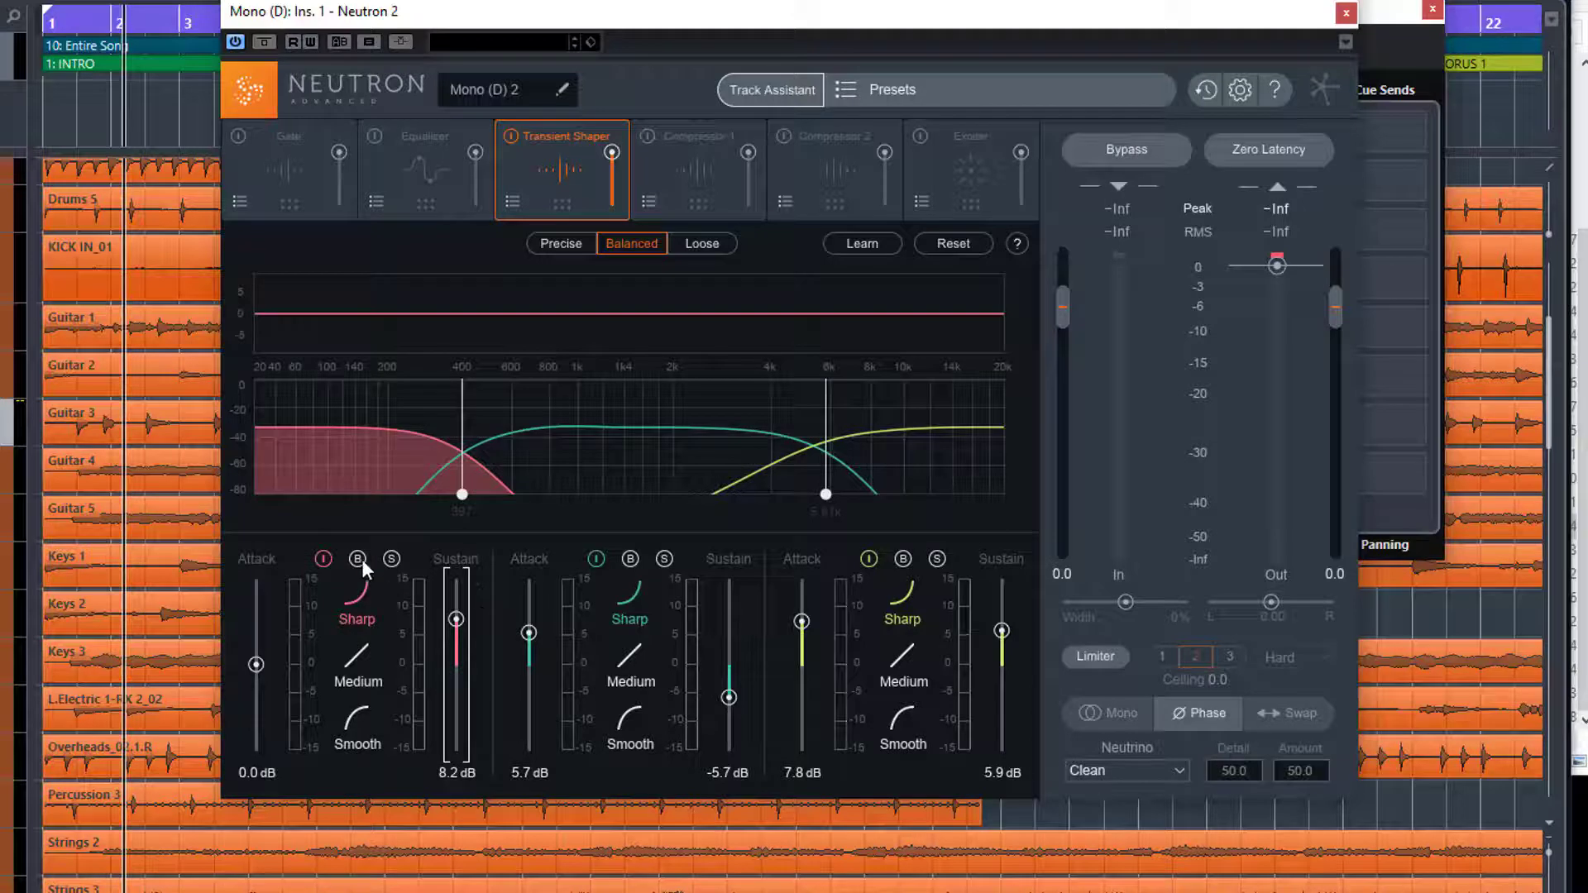
# Step: Play the guitar and compare the first band's processing bypassed and active
pyautogui.press('space')
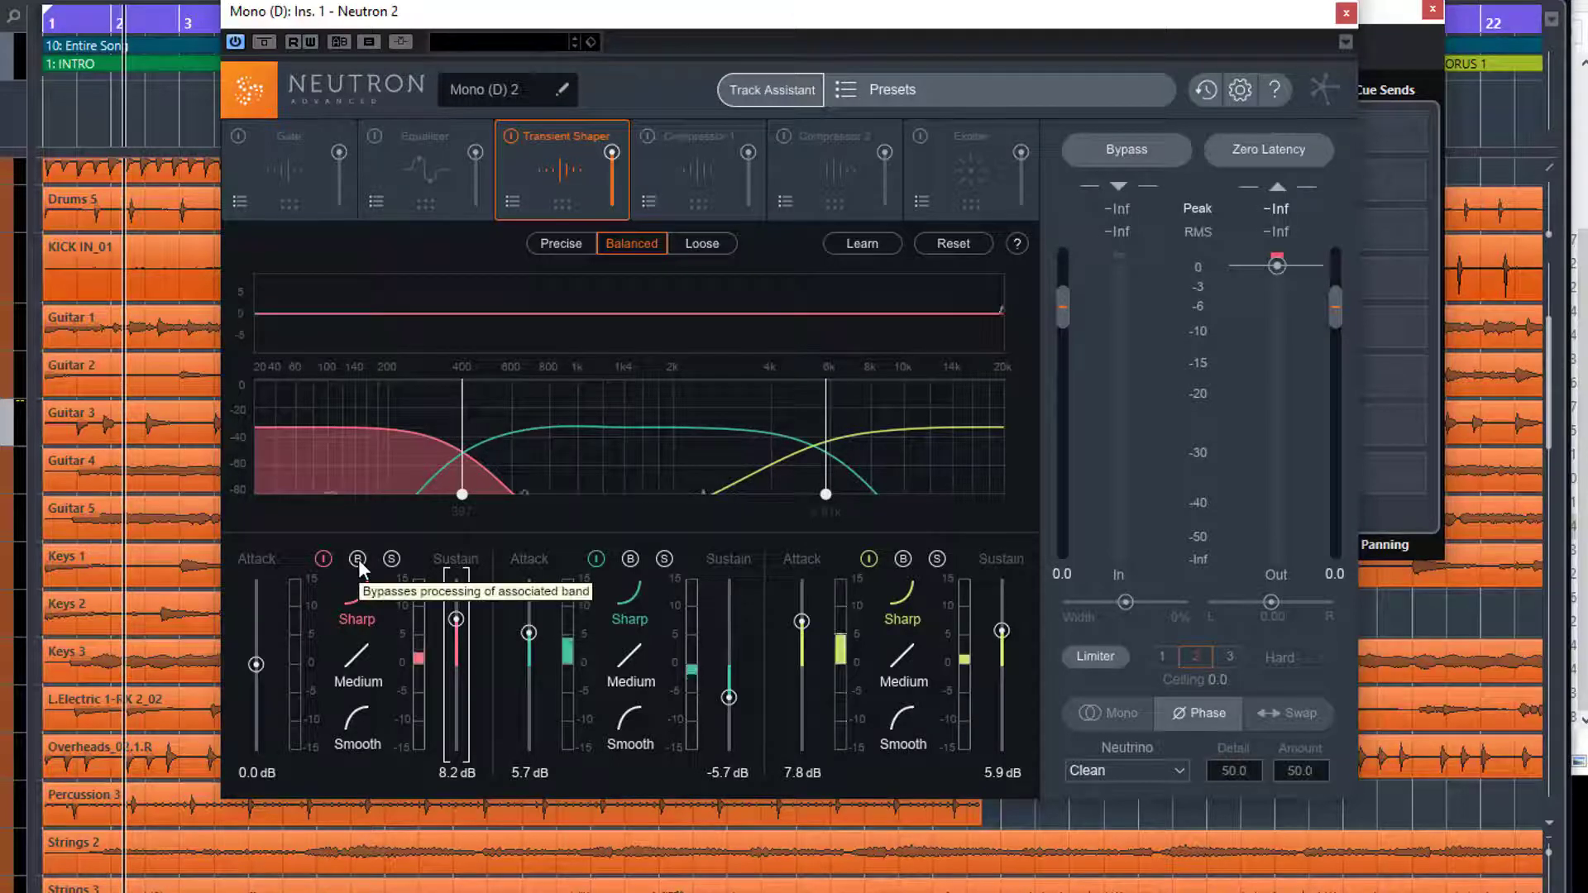
pyautogui.click(357, 559)
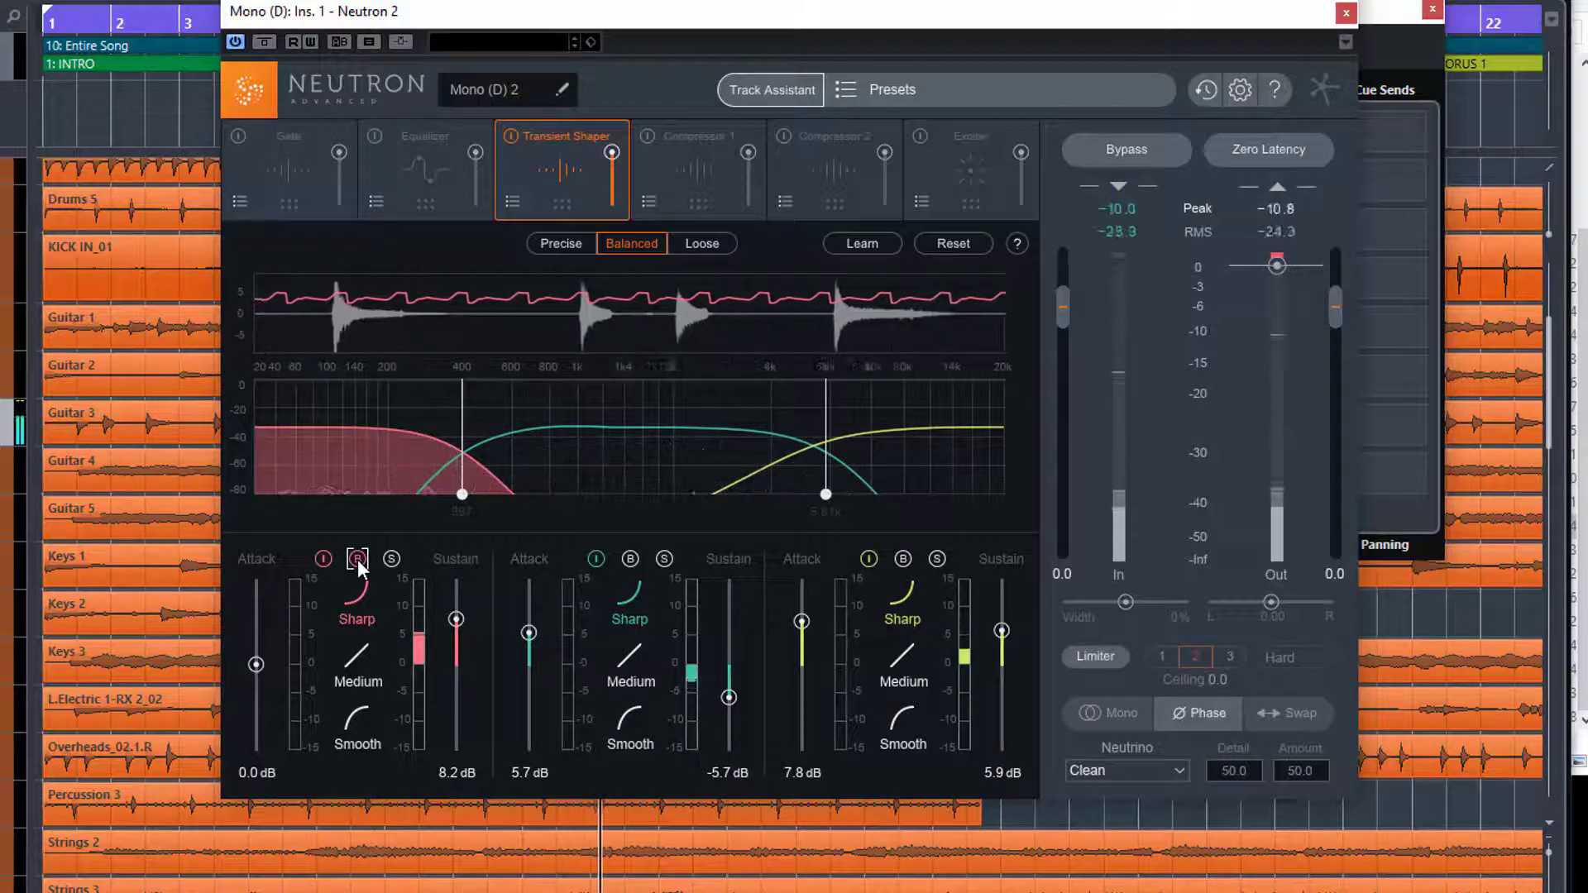
pyautogui.click(357, 559)
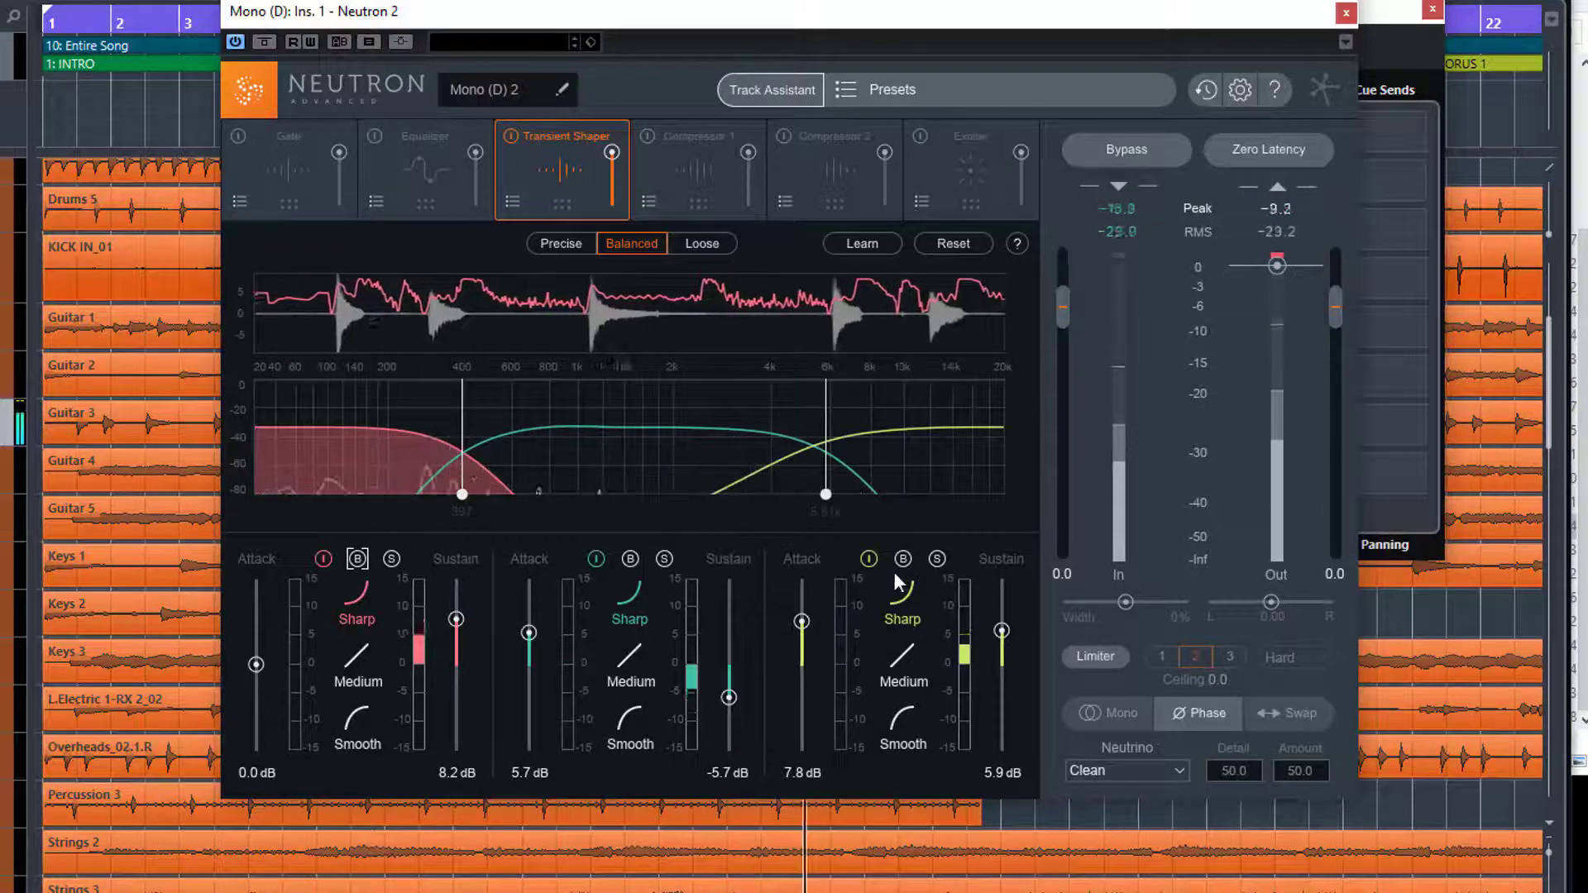
# Step: Lower the third band's attack to -4.5 dB and sustain to -1.5 dB, and bypass the band during playback for comparison
pyautogui.moveTo(799, 620); pyautogui.dragTo(816, 691)
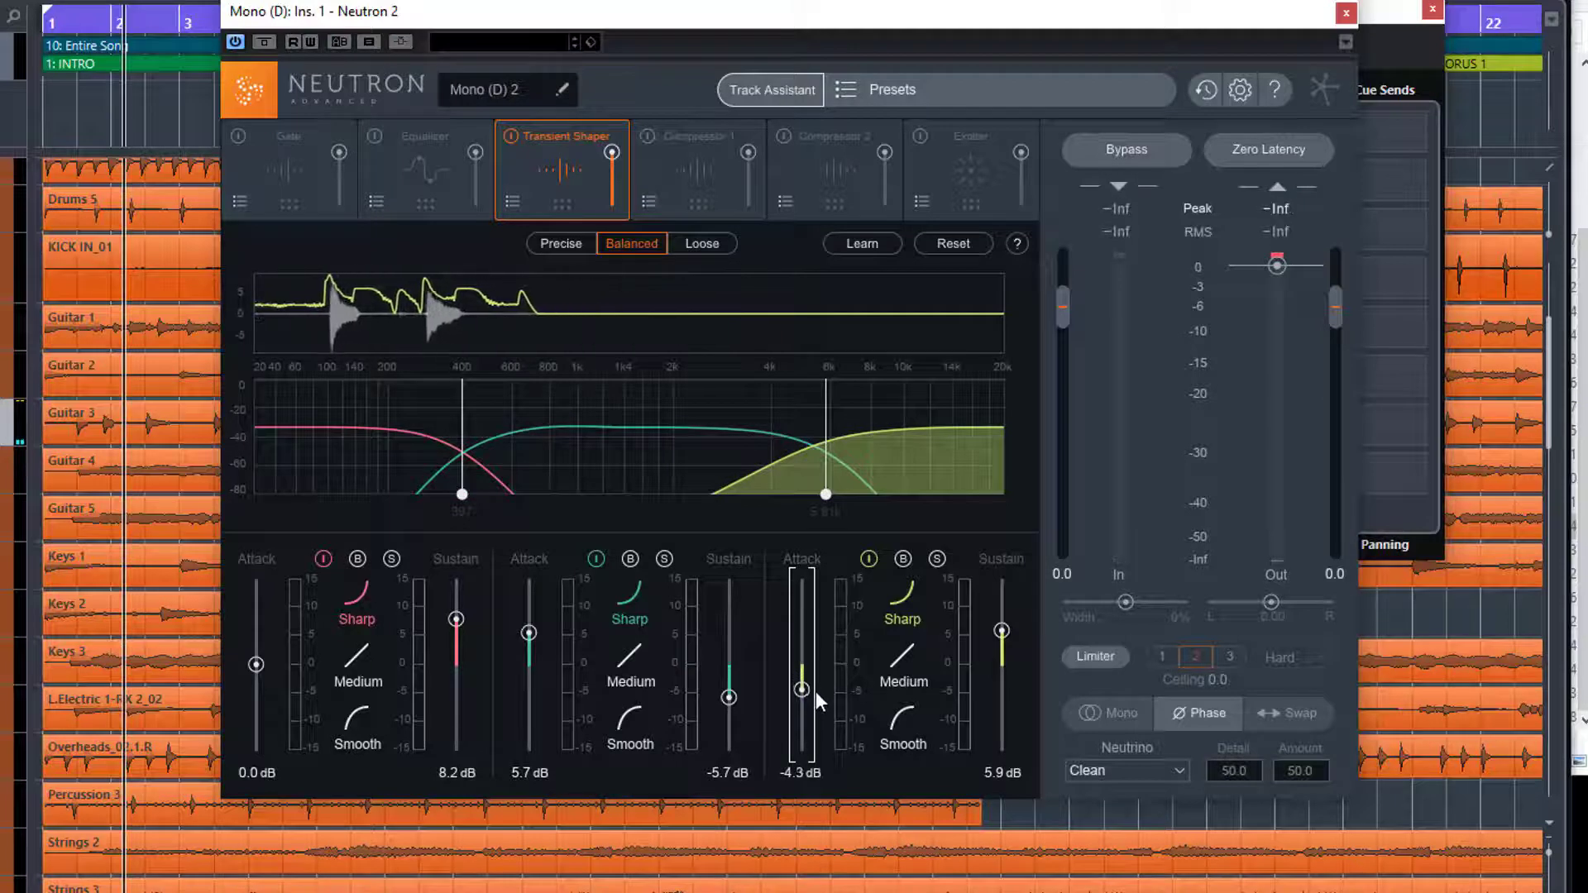
pyautogui.moveTo(1001, 631); pyautogui.dragTo(1005, 668)
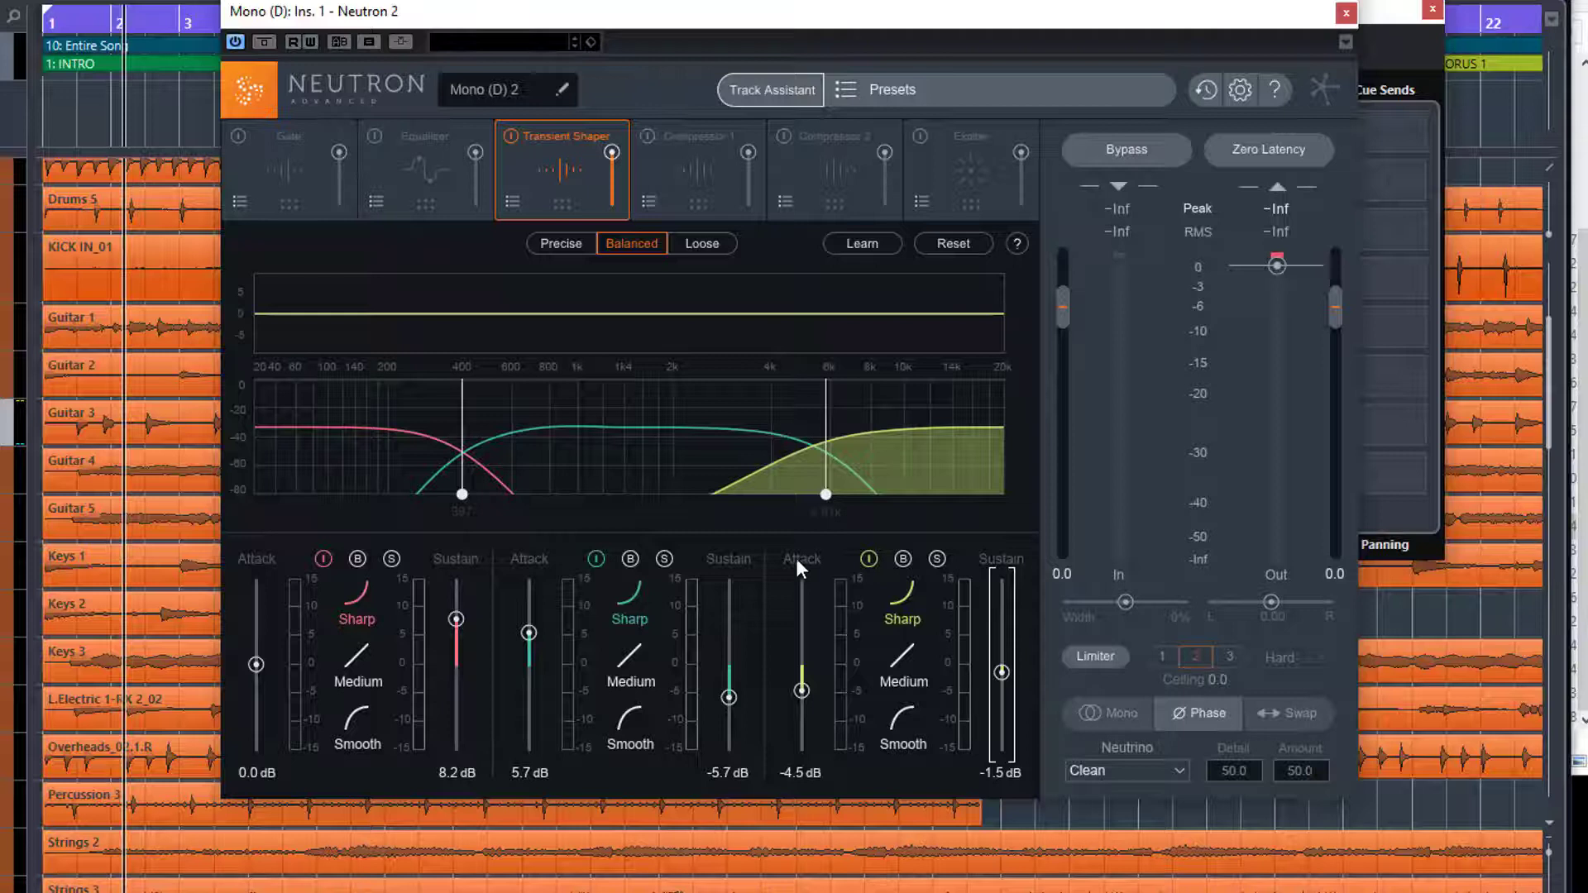
pyautogui.press('space')
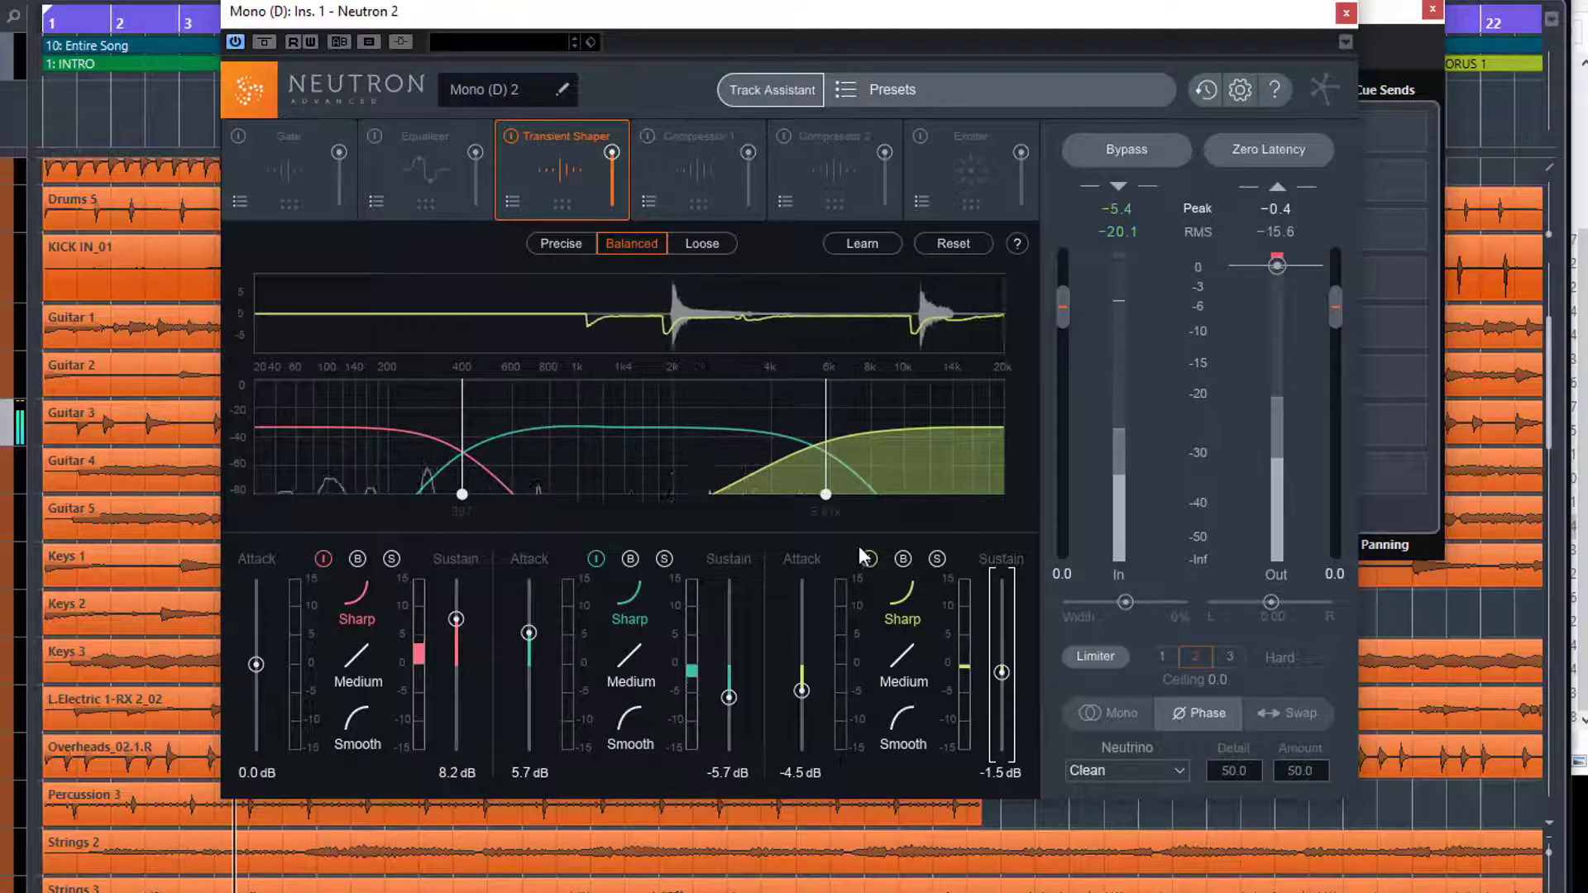
pyautogui.click(905, 559)
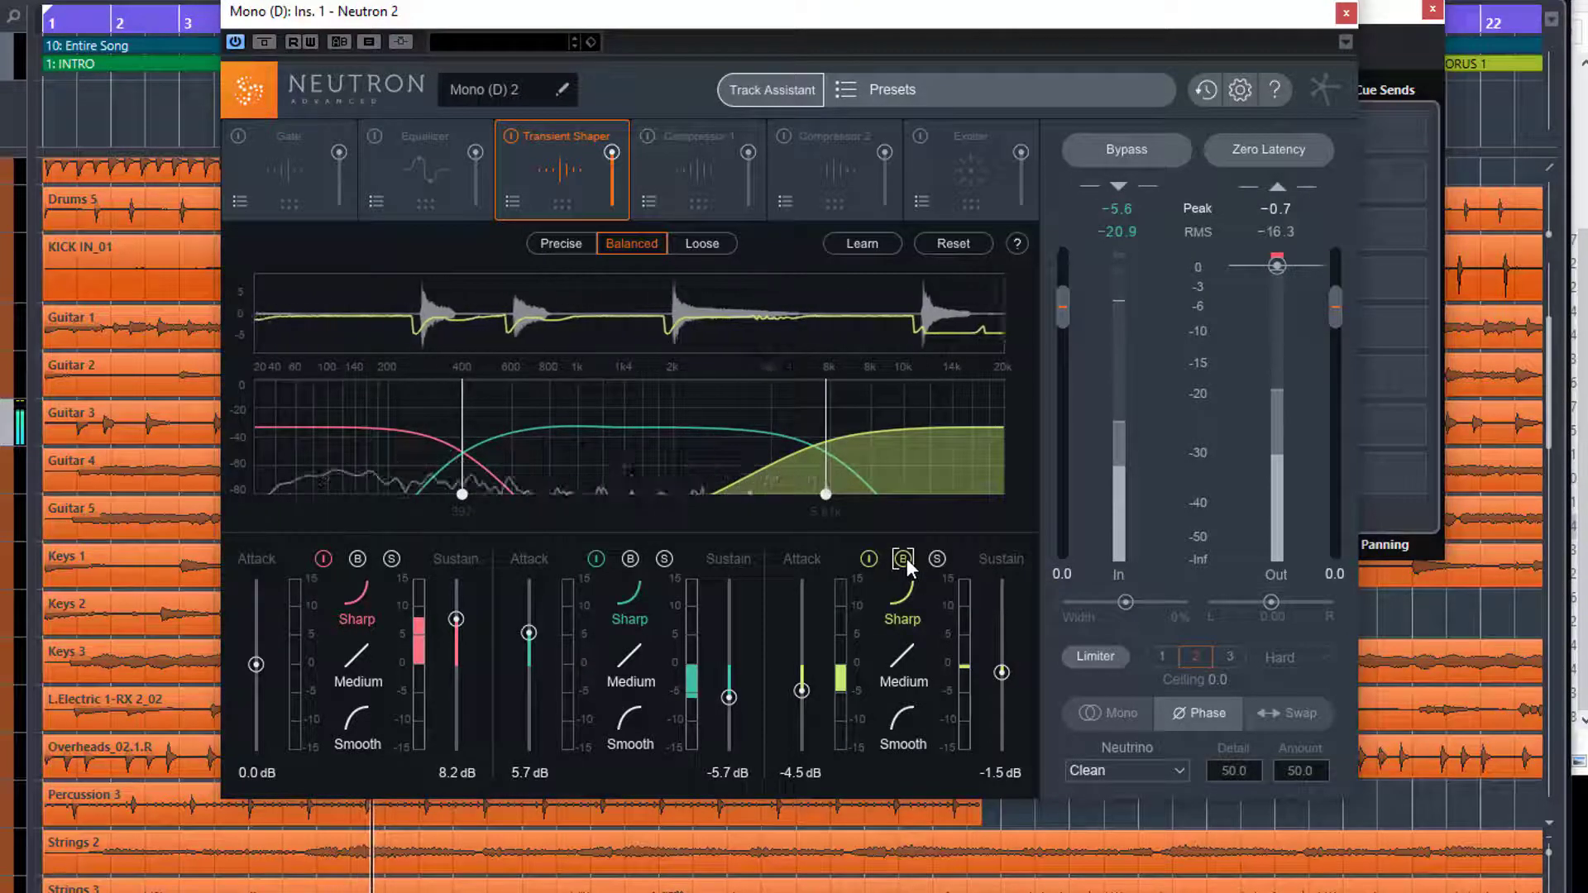